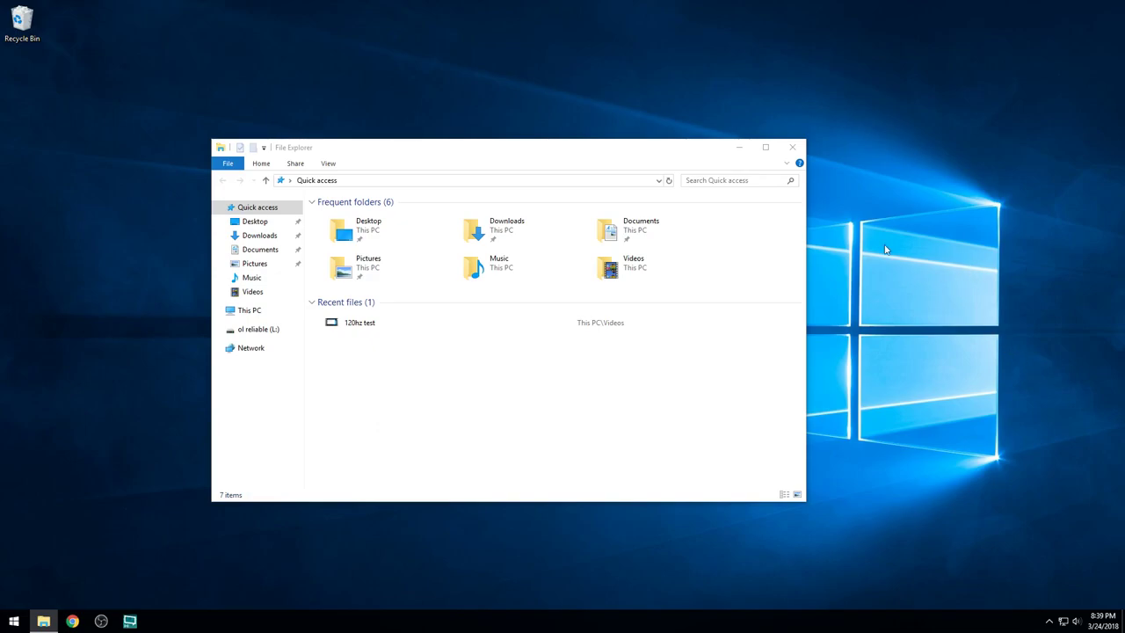
Scroll the Start menu app list from Recently added through Xbox and back.
drag(565, 154, 585, 147)
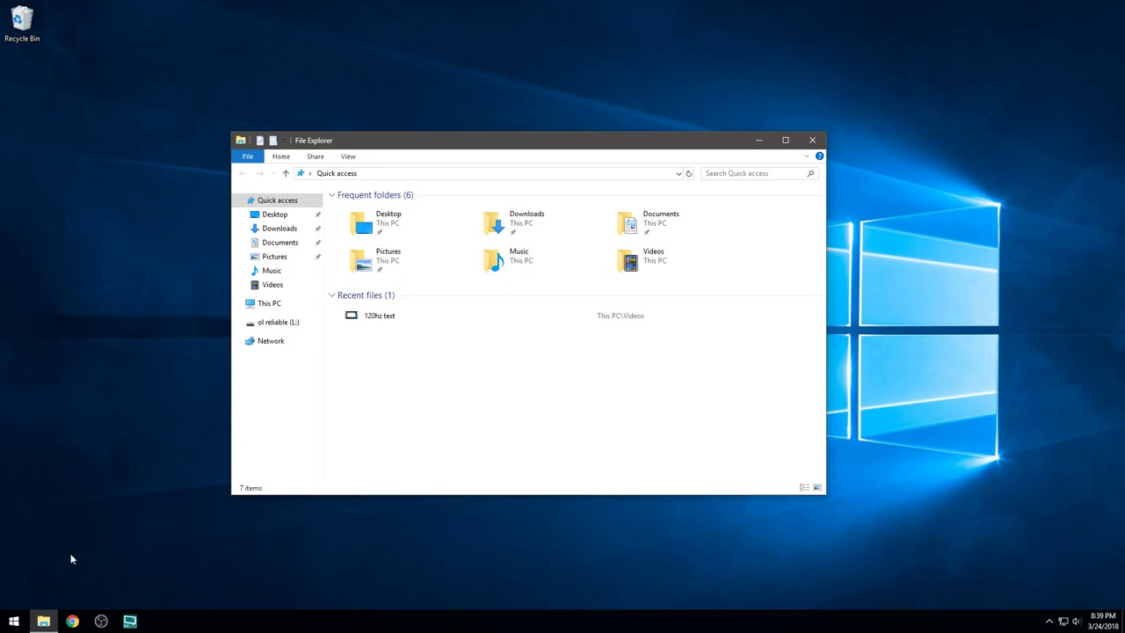
click(18, 618)
scroll(134, 279, down, 10)
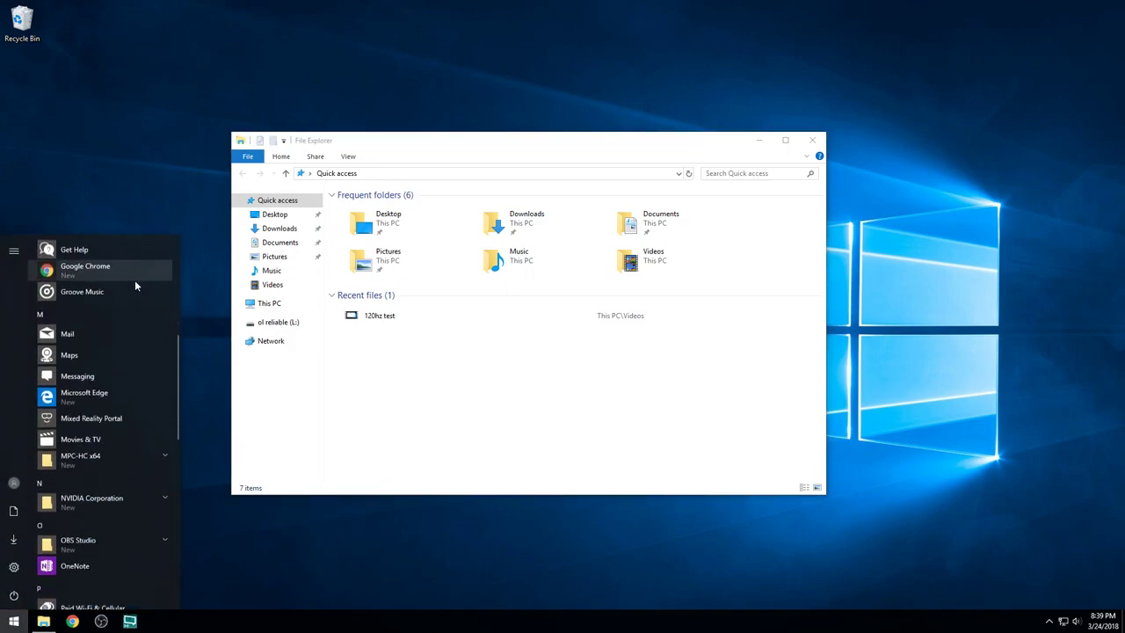
scroll(135, 279, down, 5)
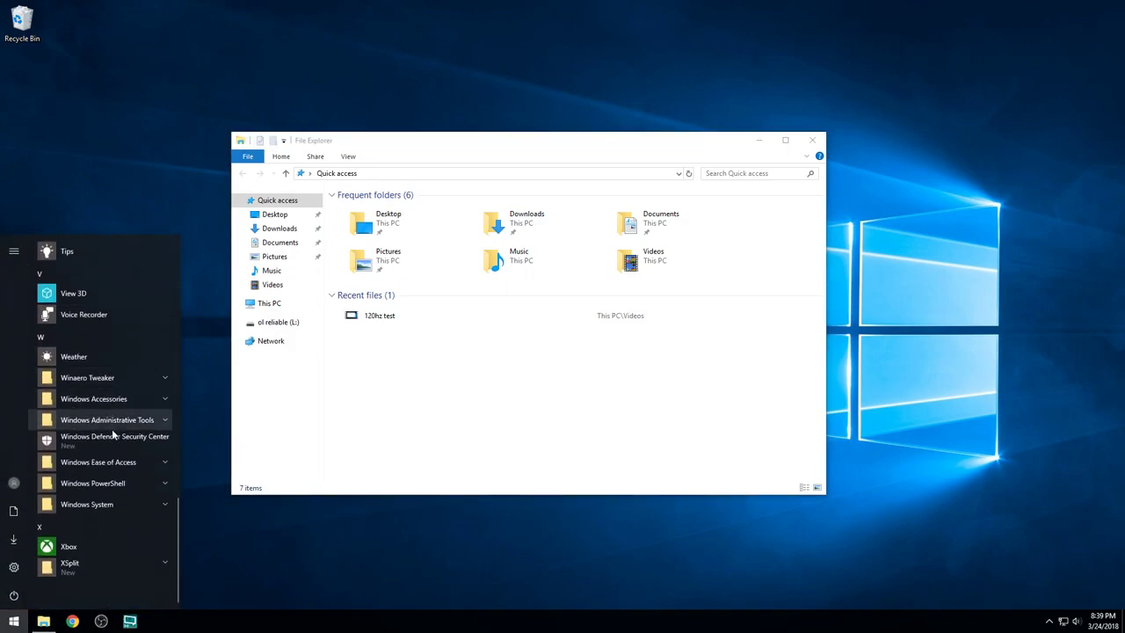
scroll(112, 429, up, 5)
scroll(112, 429, up, 12)
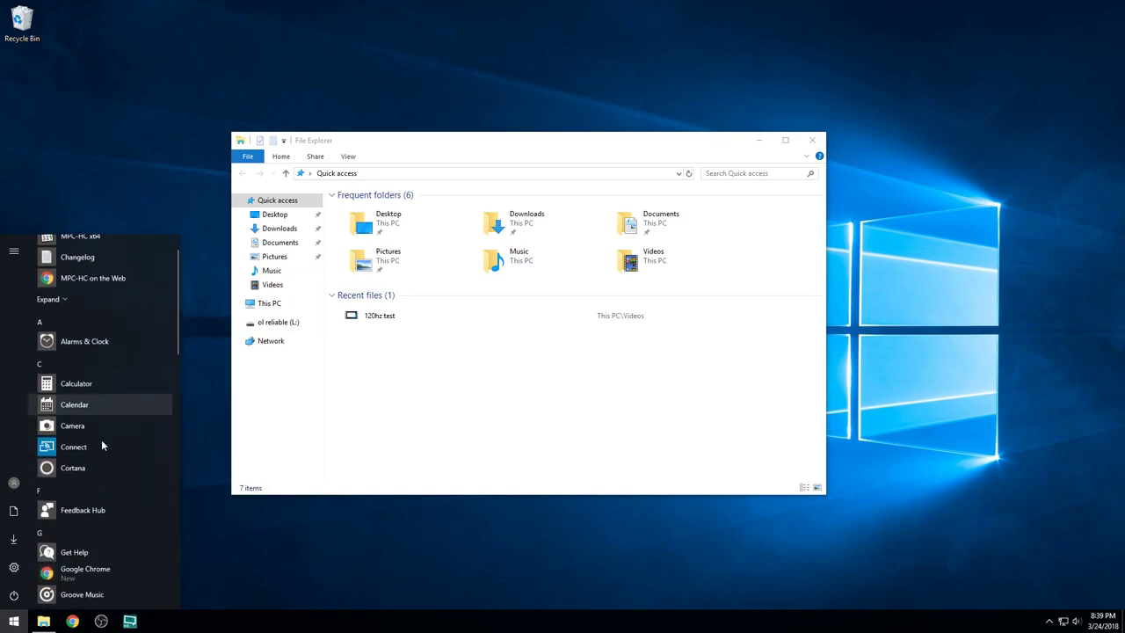
scroll(101, 439, down, 1)
scroll(101, 451, up, 1)
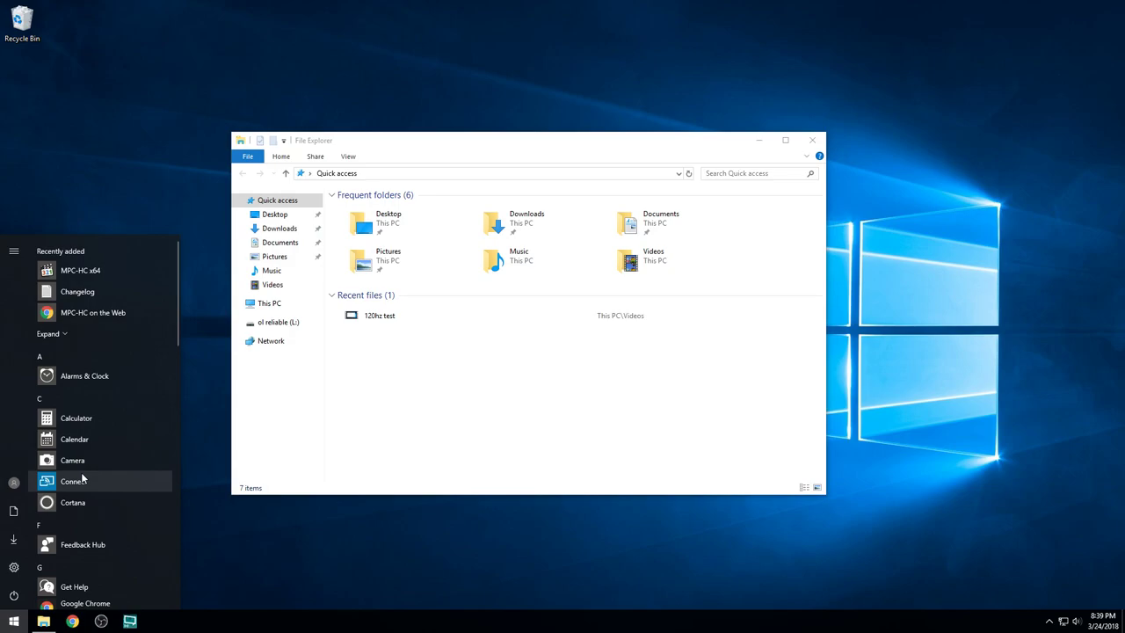
scroll(82, 475, down, 18)
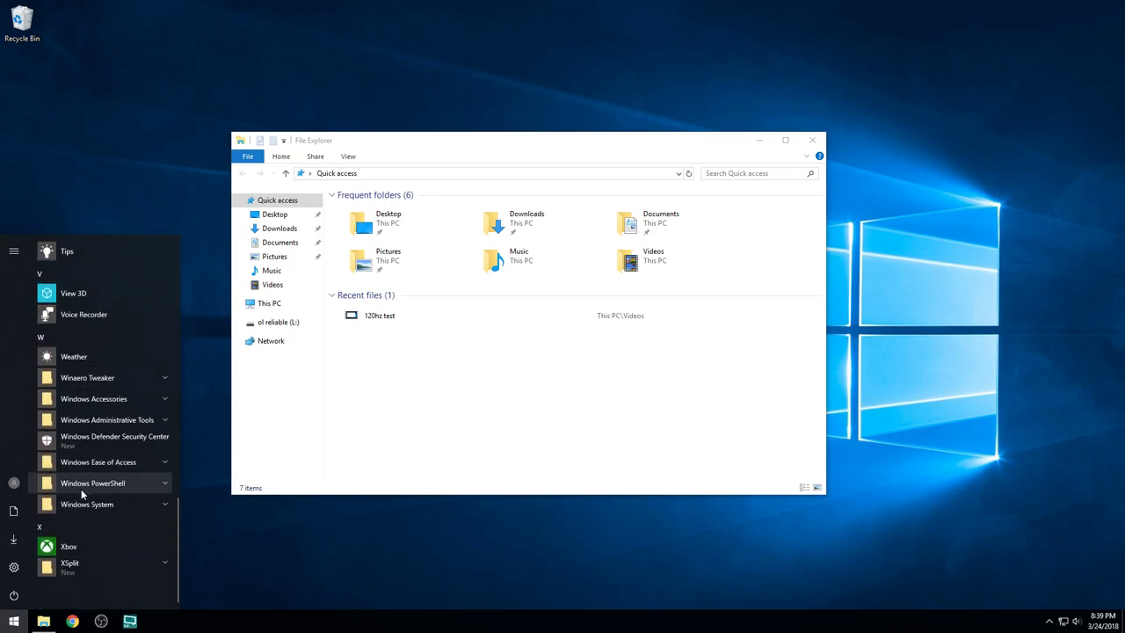
scroll(88, 510, up, 5)
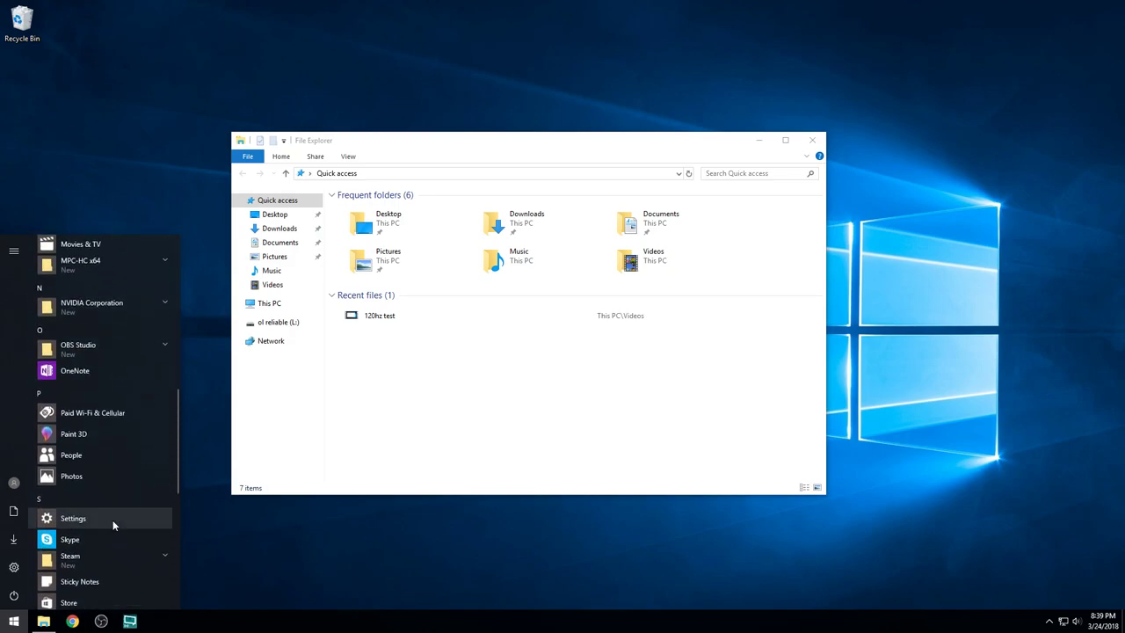
scroll(112, 520, up, 10)
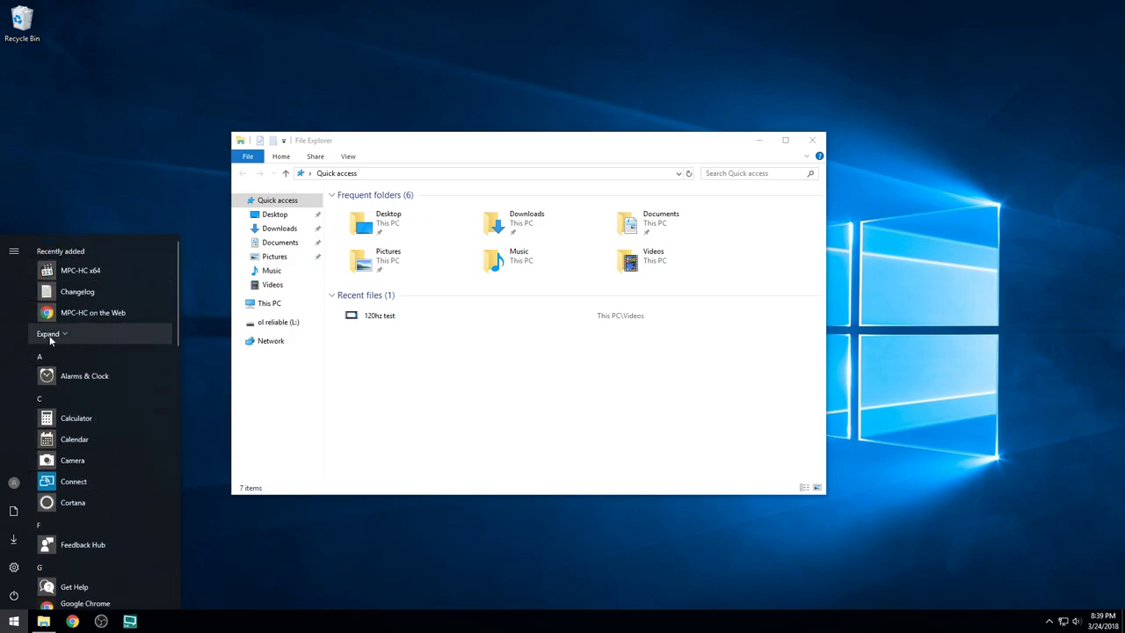
scroll(44, 352, down, 4)
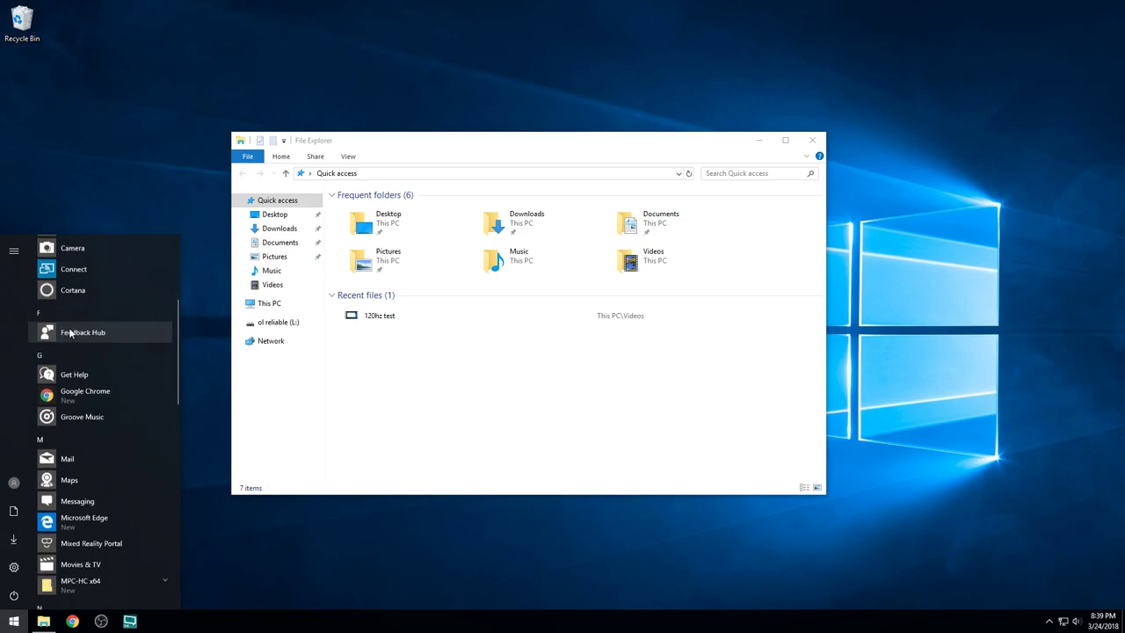
scroll(70, 332, down, 2)
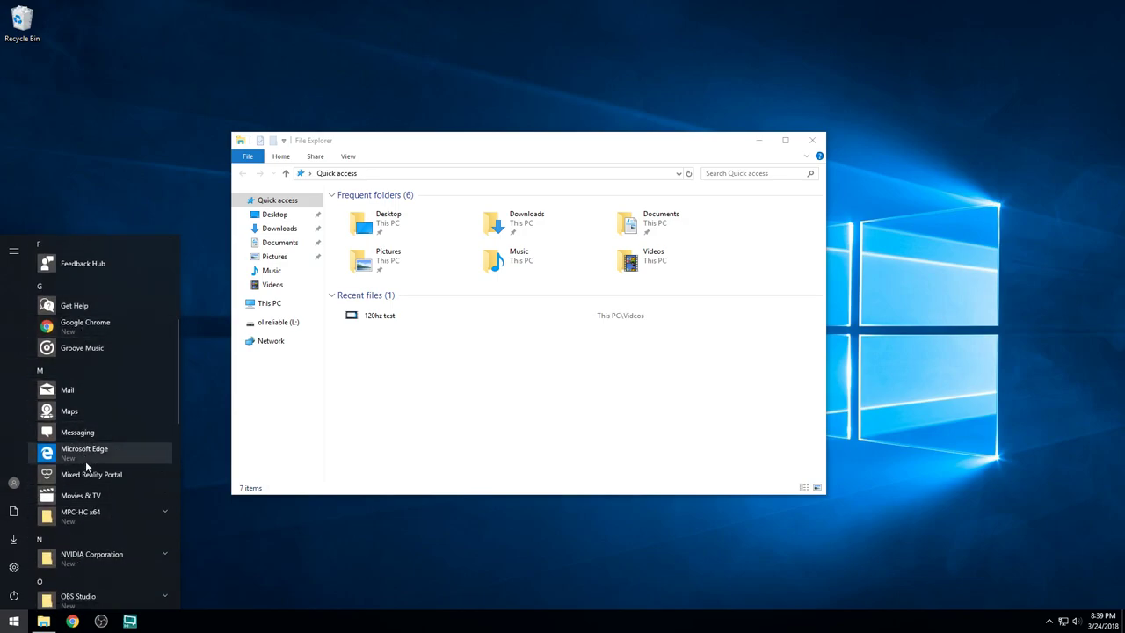
scroll(85, 461, down, 5)
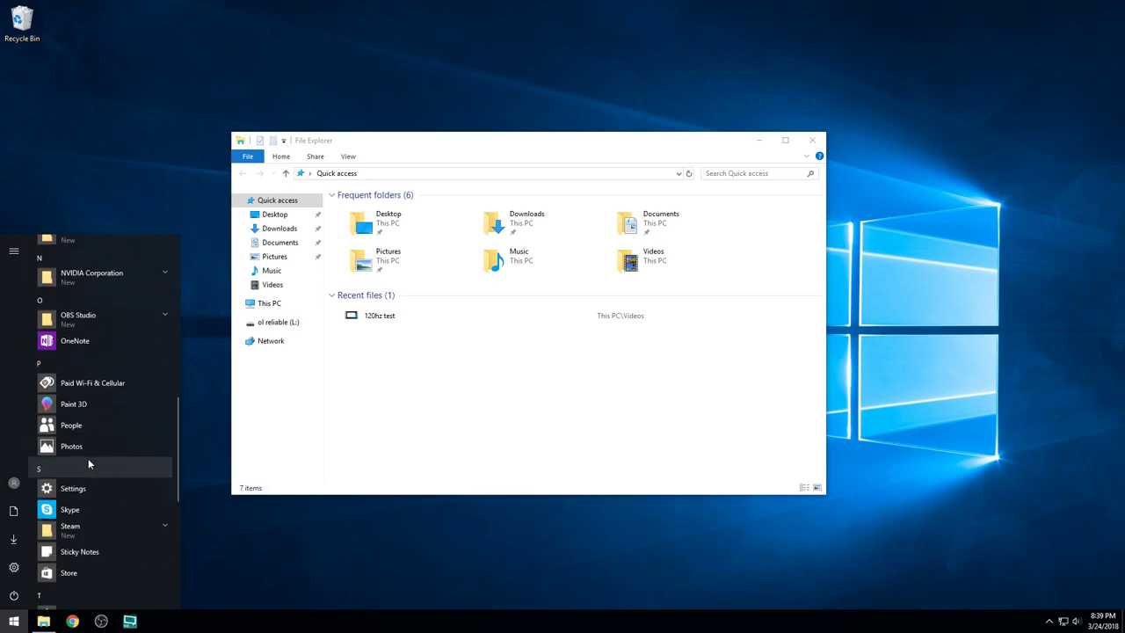
scroll(88, 464, down, 5)
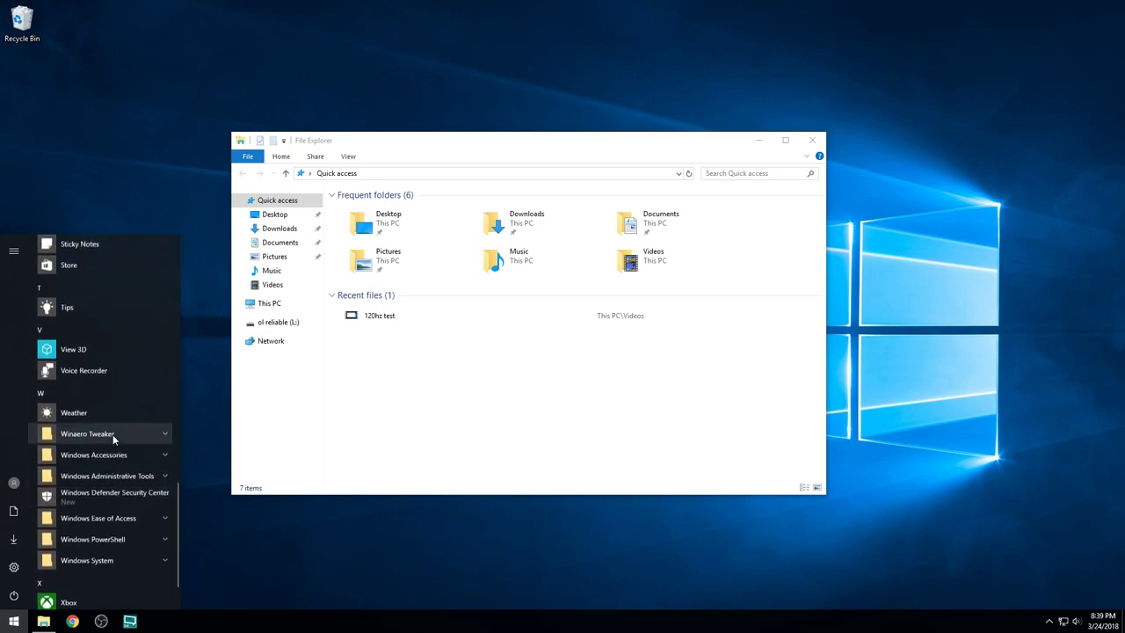
scroll(114, 448, up, 20)
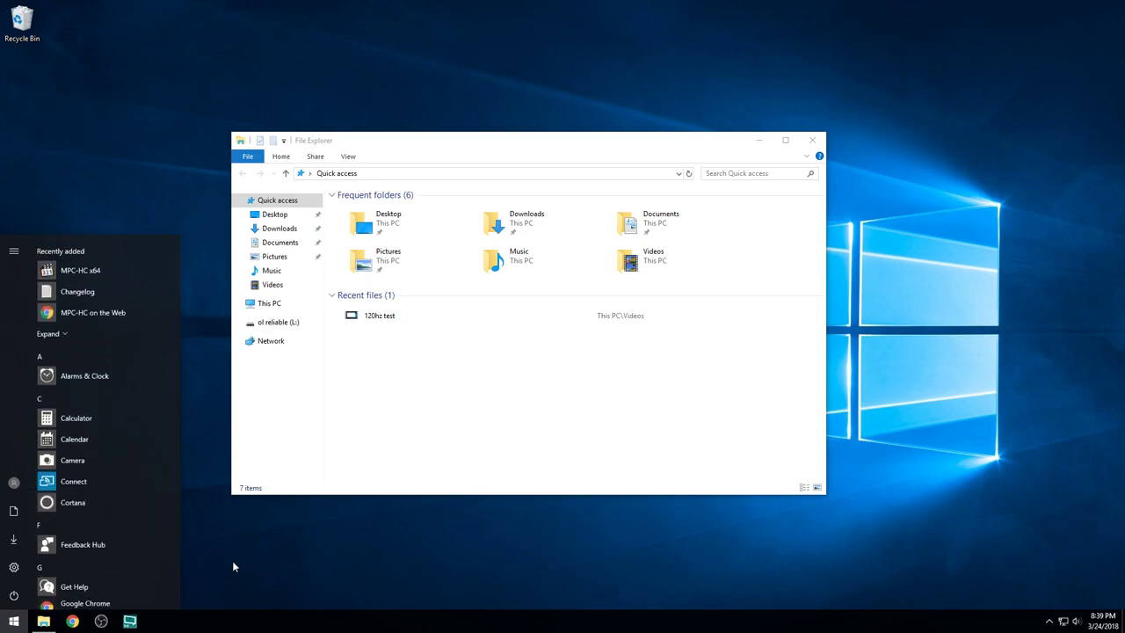
Search Start for 'test' to find the 120hz test video, then dismiss the results.
click(270, 577)
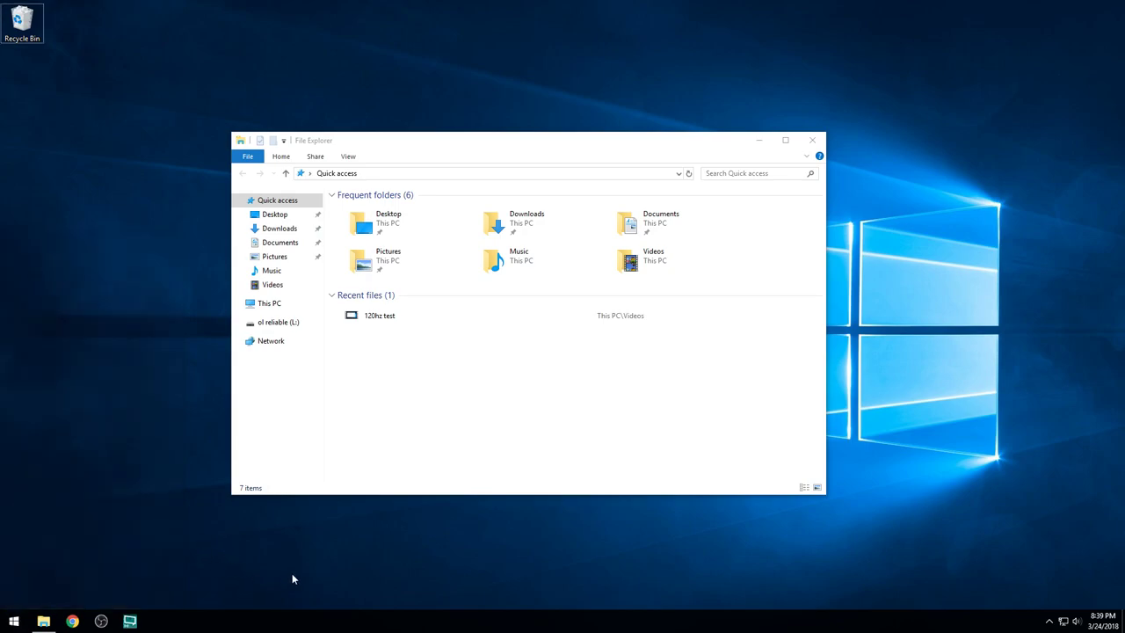
click(16, 621)
text(test)
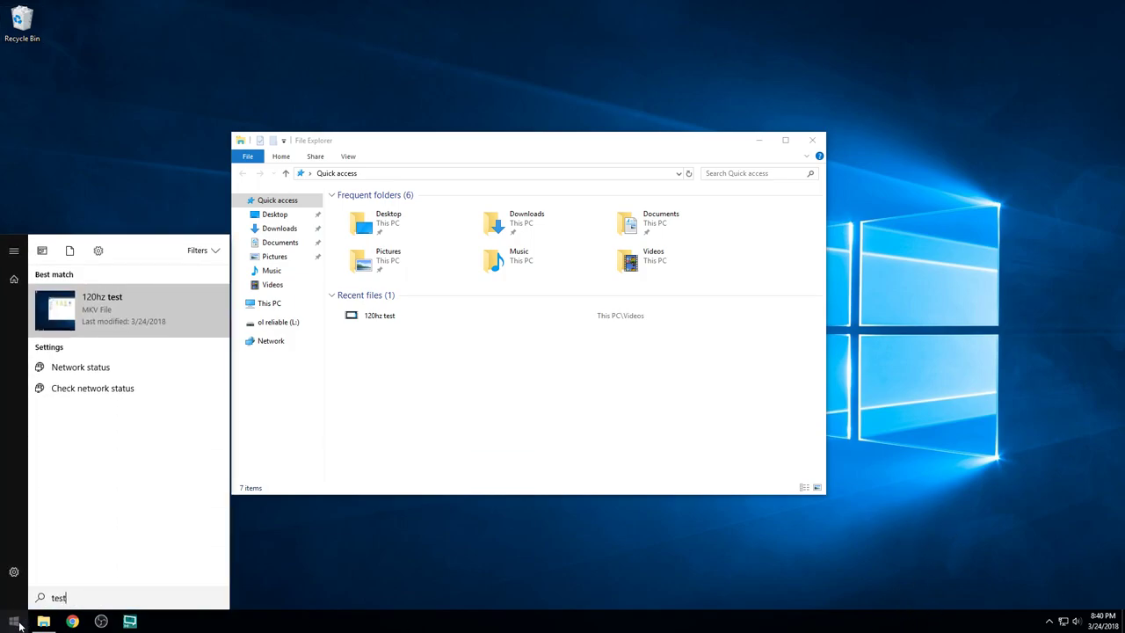
click(331, 572)
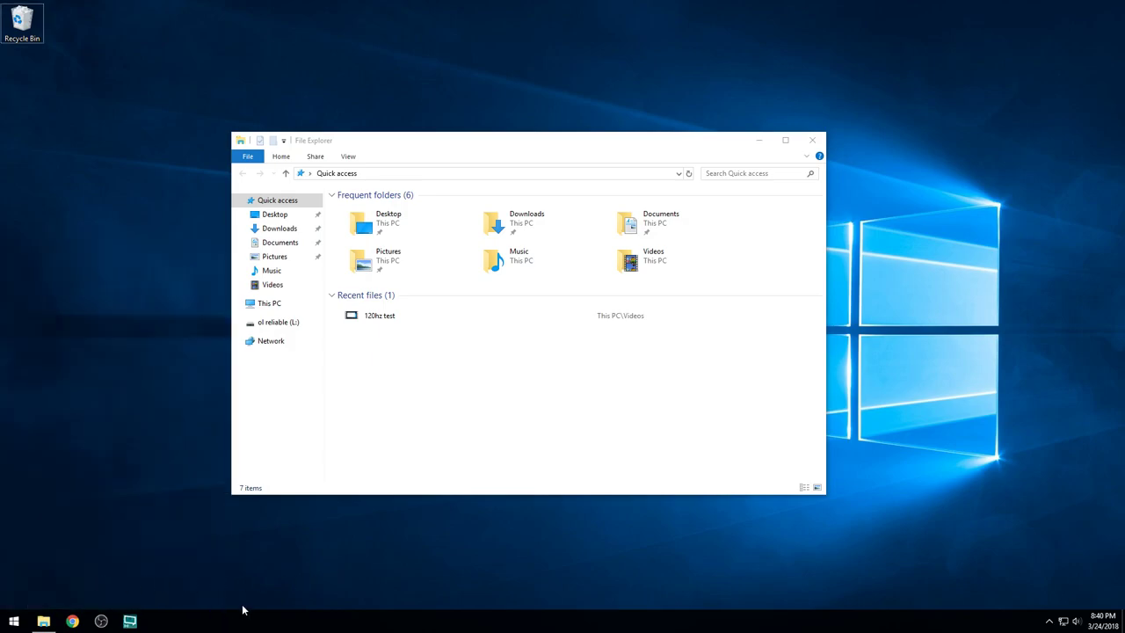
drag(468, 141, 430, 120)
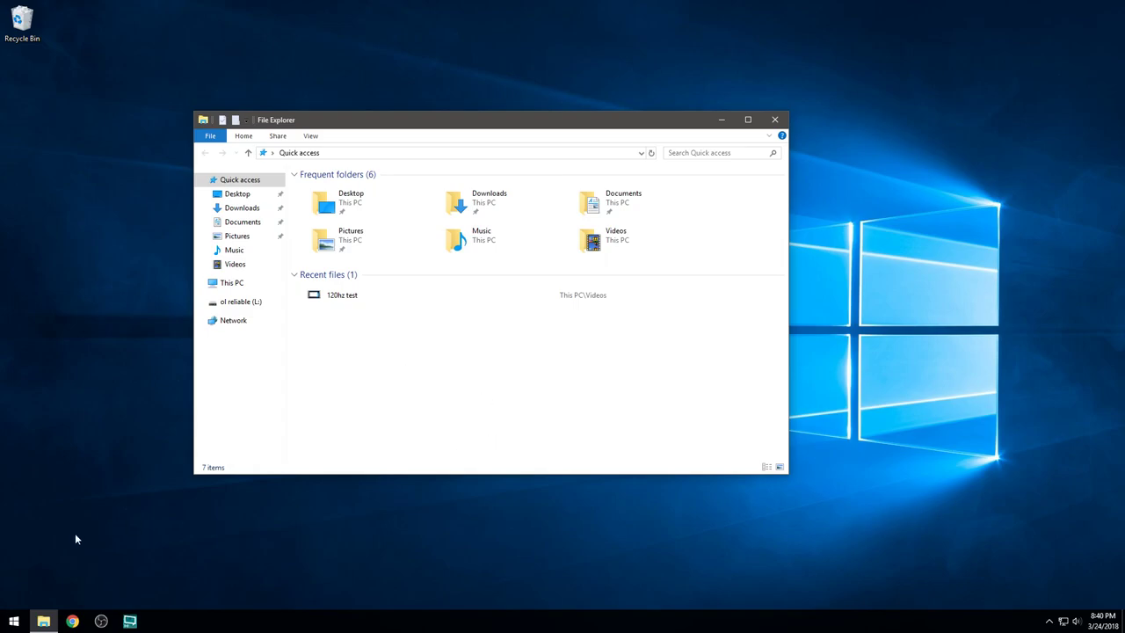
right_click(13, 620)
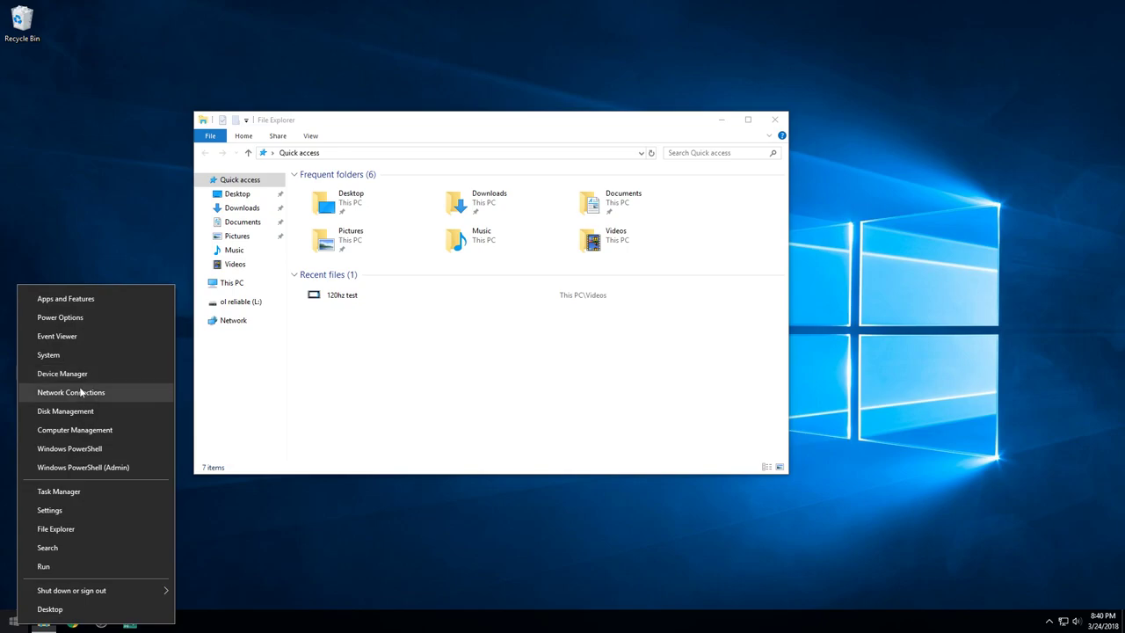
click(64, 375)
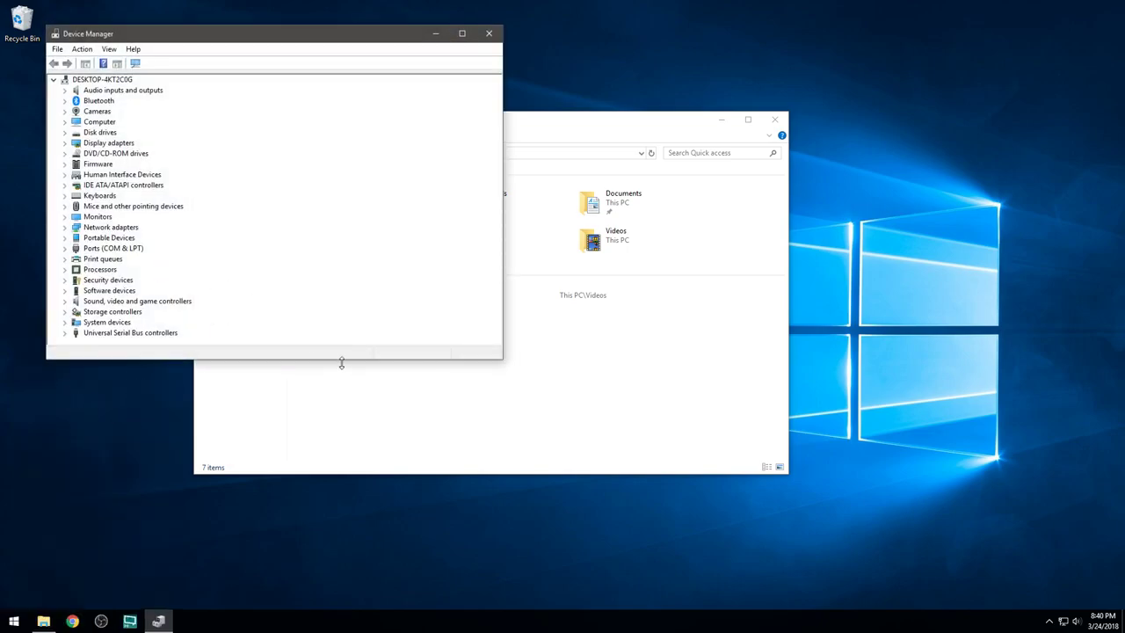
drag(342, 363, 344, 423)
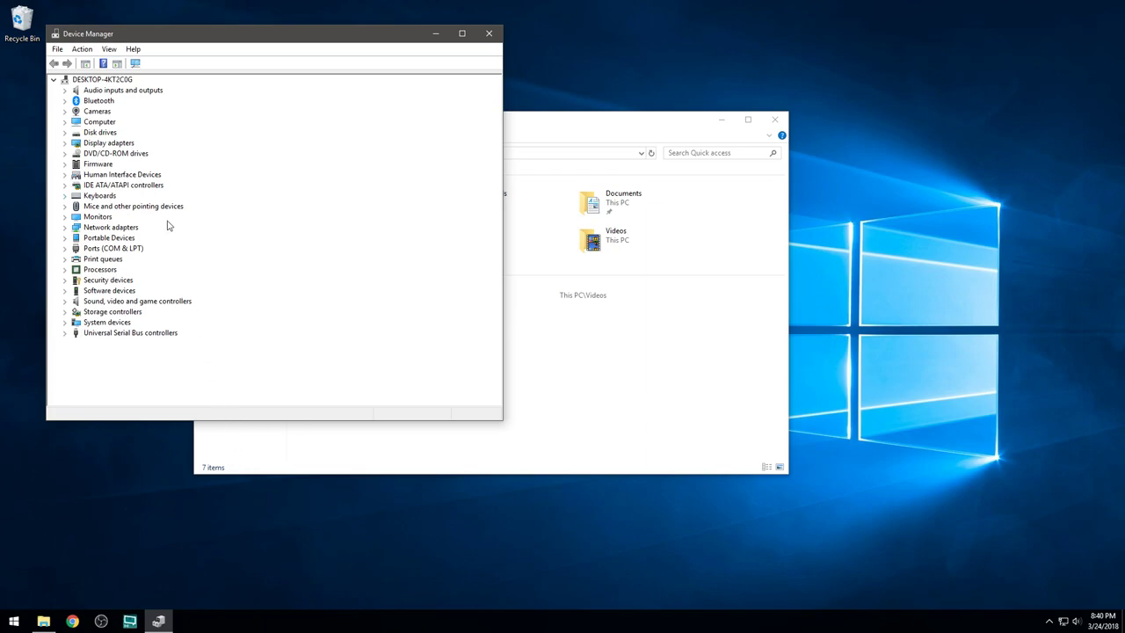
drag(269, 35, 423, 81)
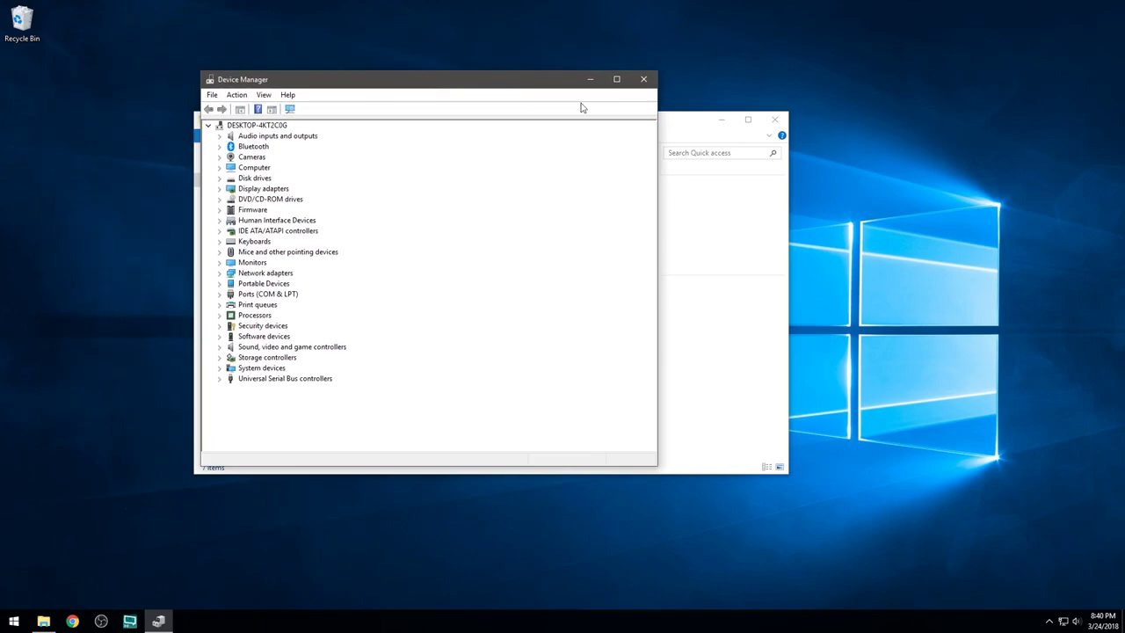
click(644, 80)
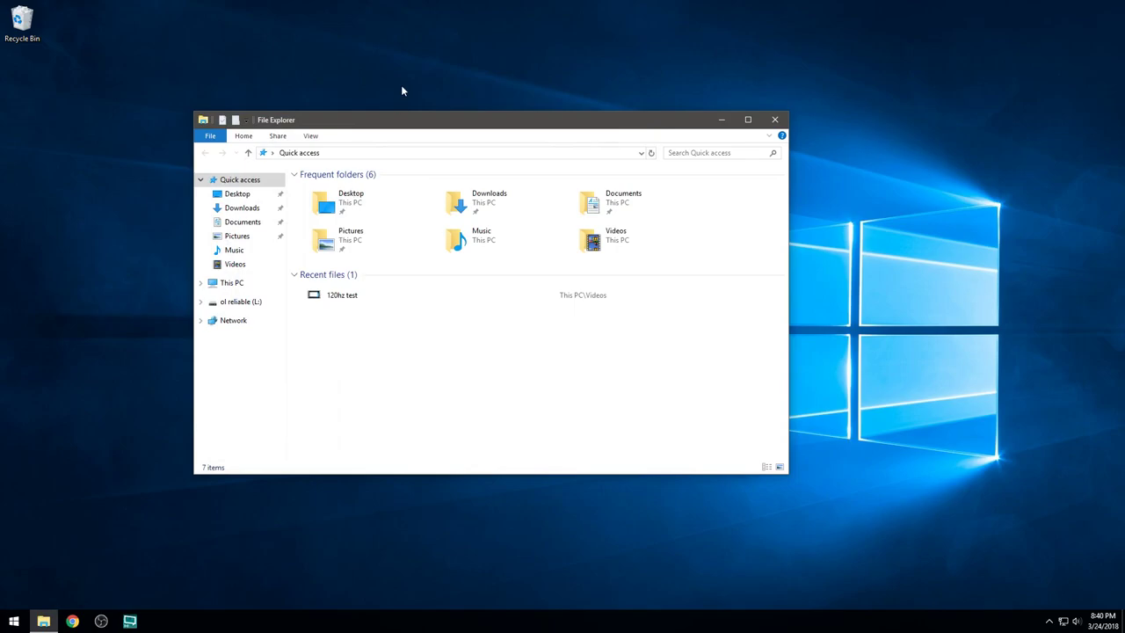
drag(405, 123, 408, 151)
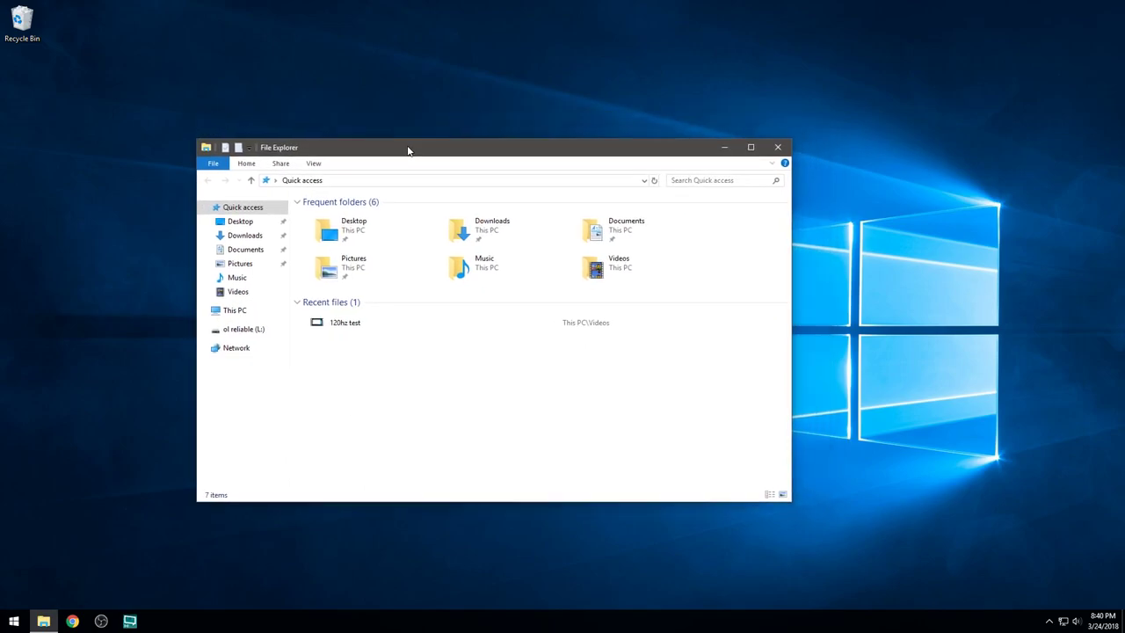
click(14, 621)
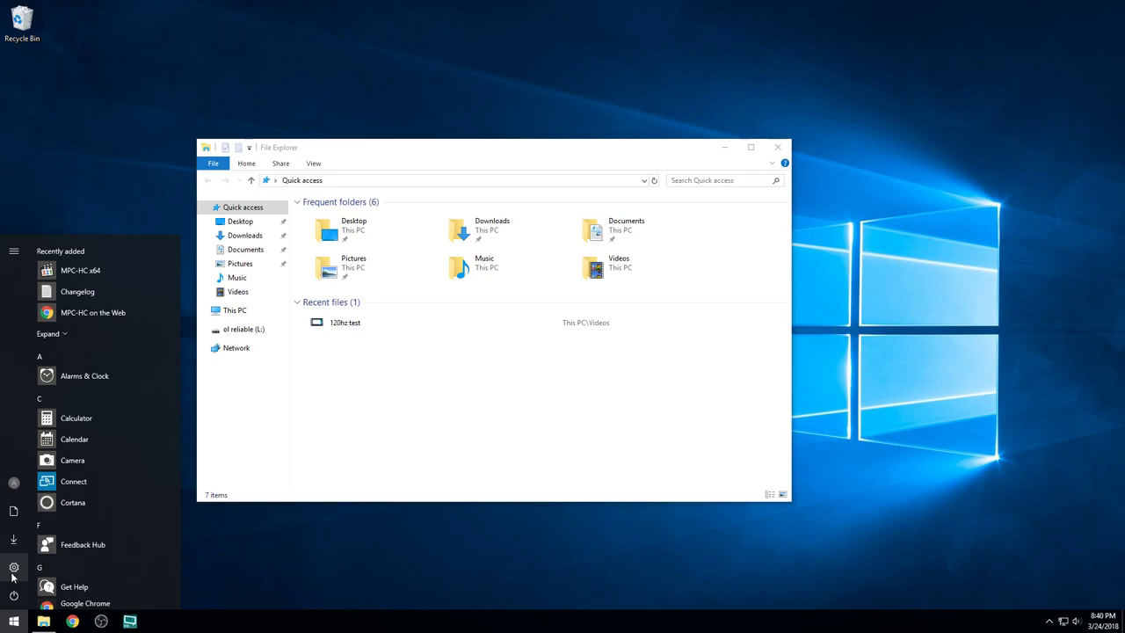
click(120, 503)
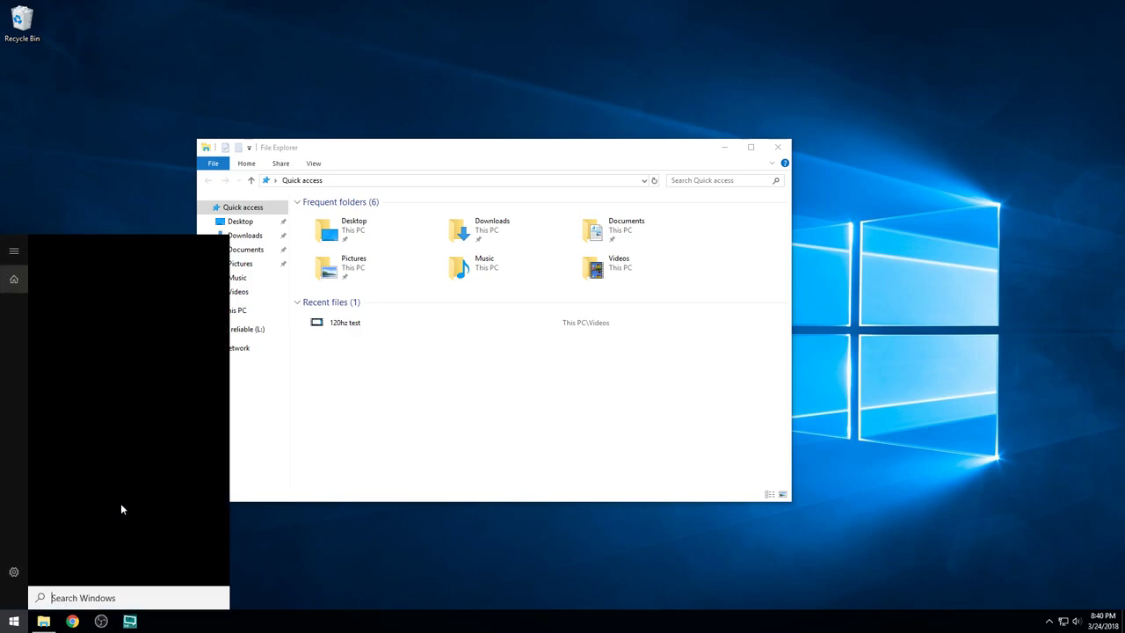
click(334, 569)
click(13, 620)
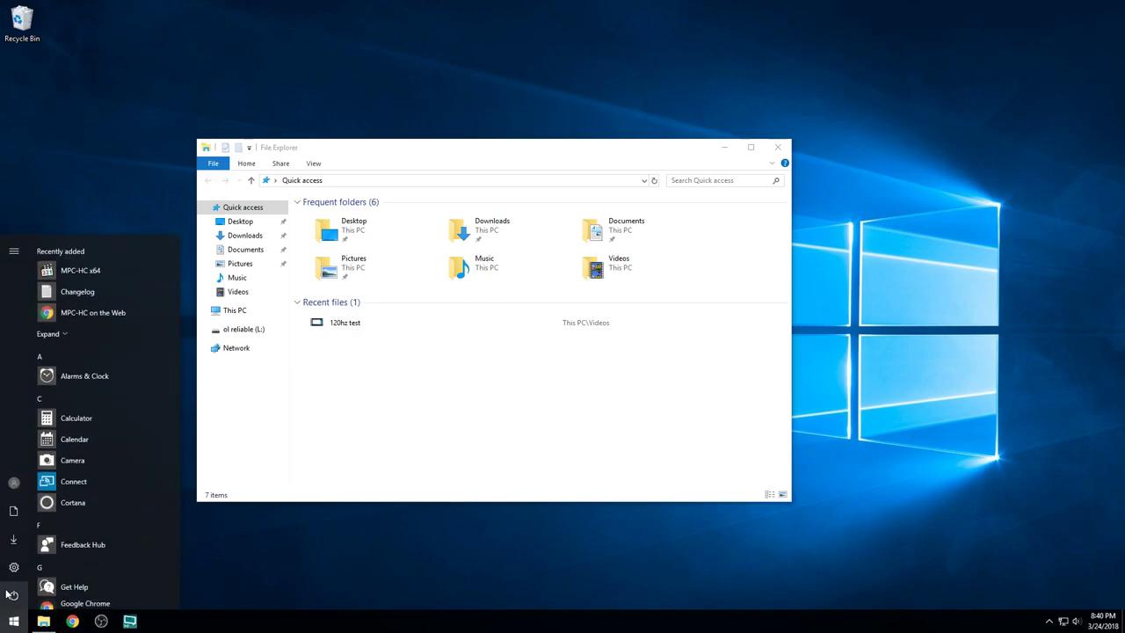
click(13, 567)
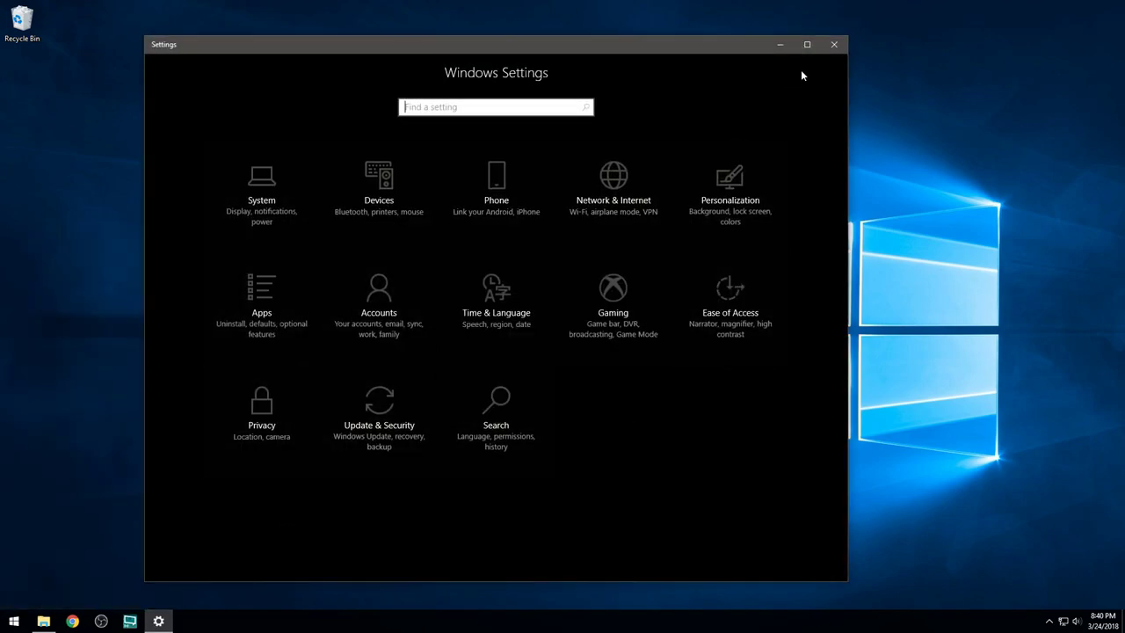
click(830, 44)
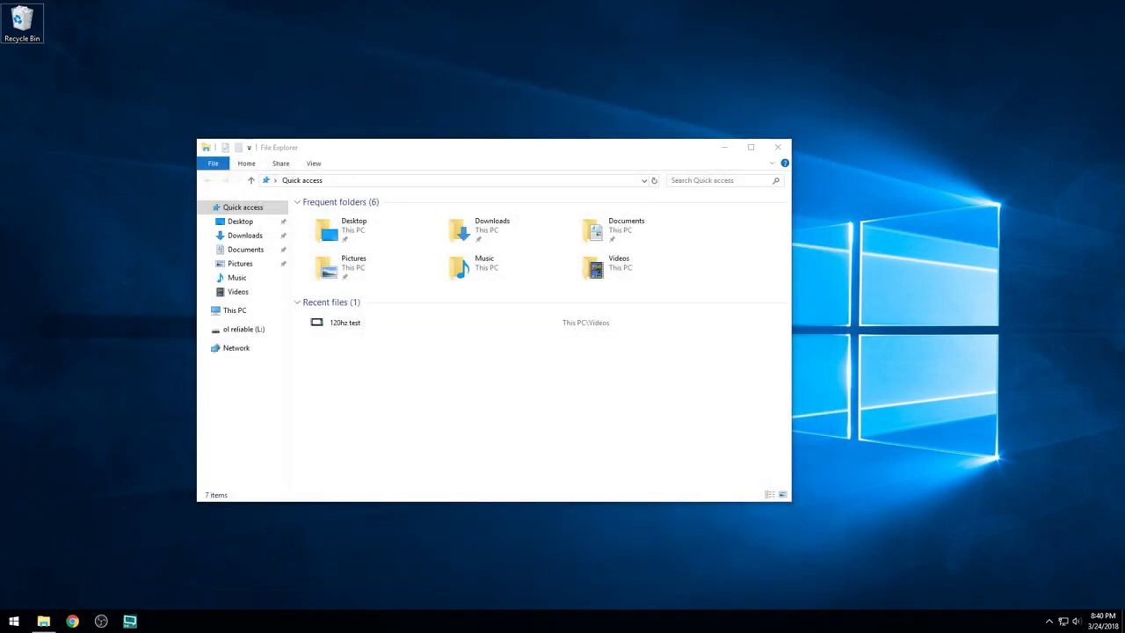
Close the Quick access File Explorer window, leaving the empty desktop and taskbar.
drag(91, 431, 413, 587)
drag(908, 524, 533, 94)
click(1050, 620)
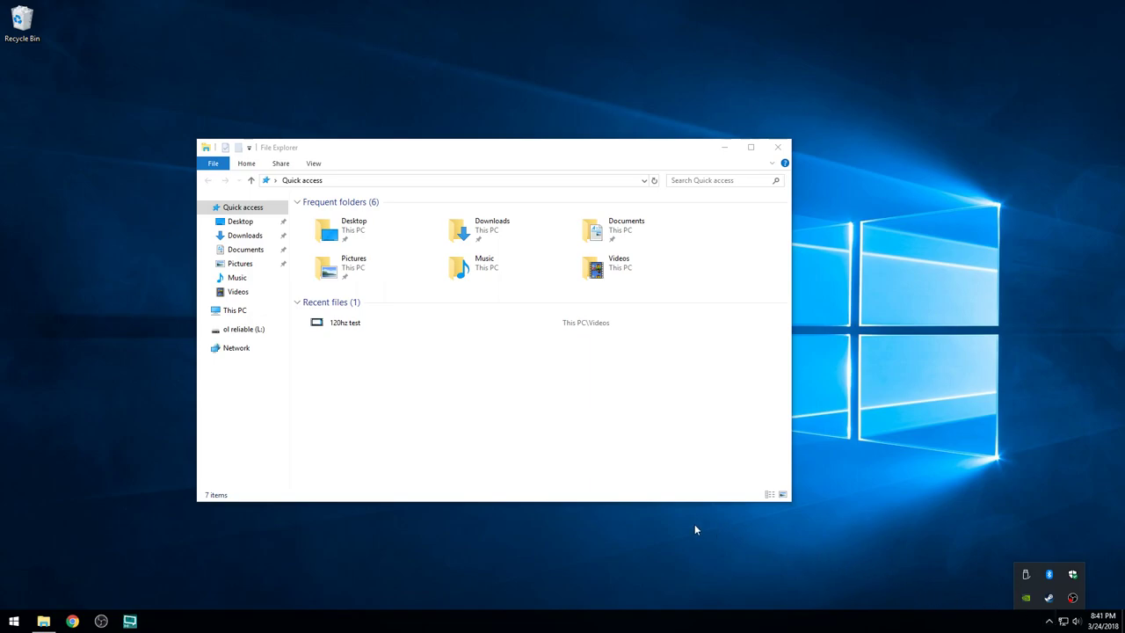
click(571, 410)
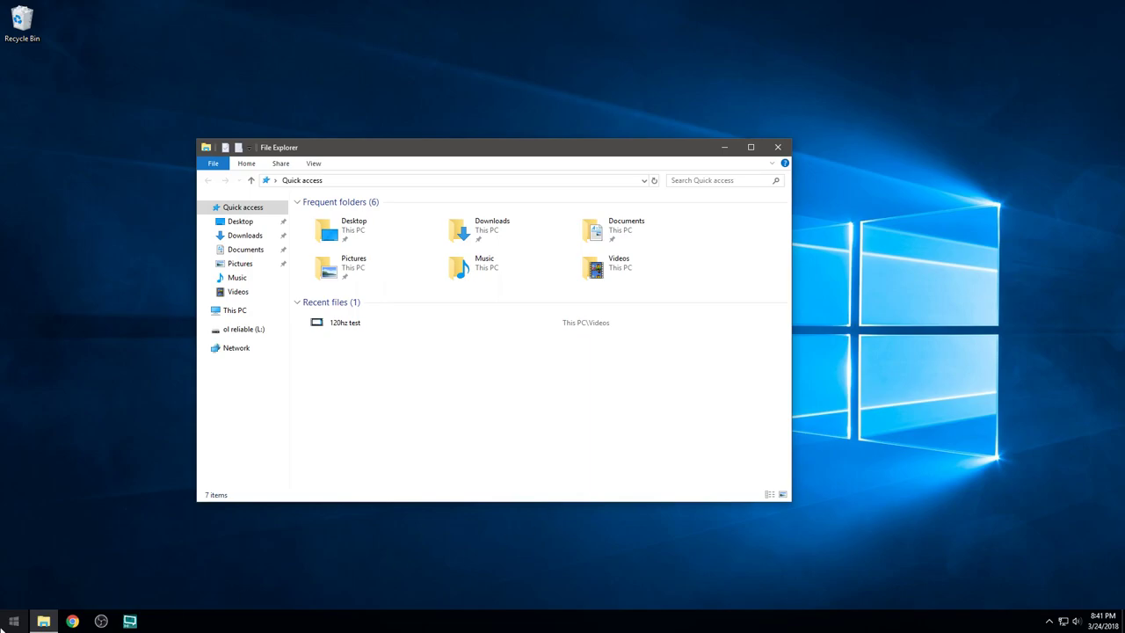
click(12, 620)
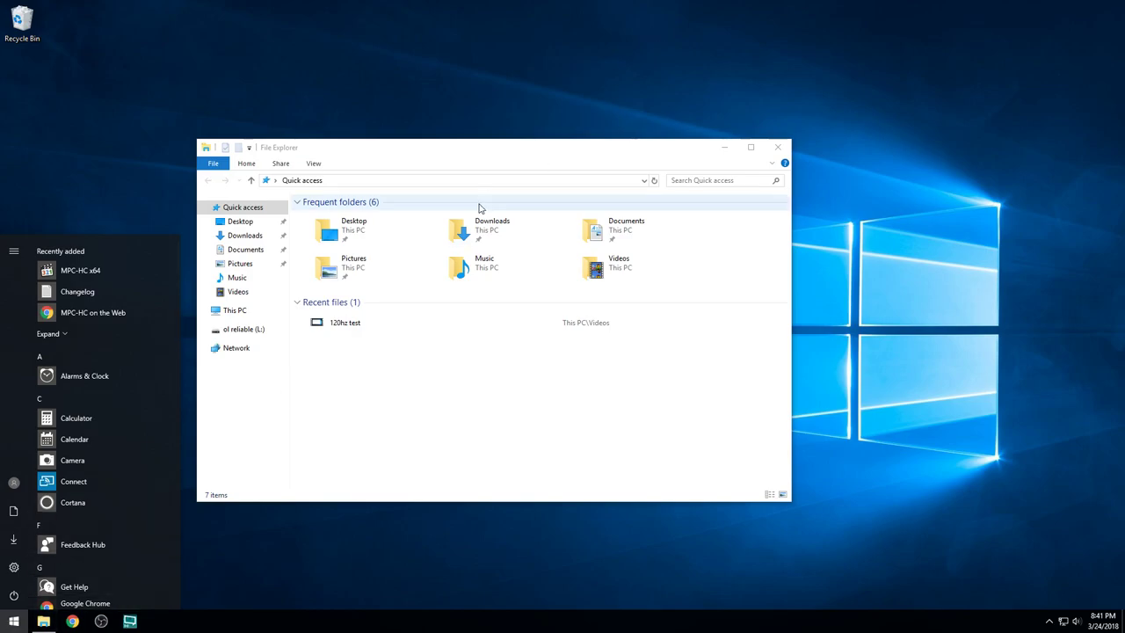
click(555, 149)
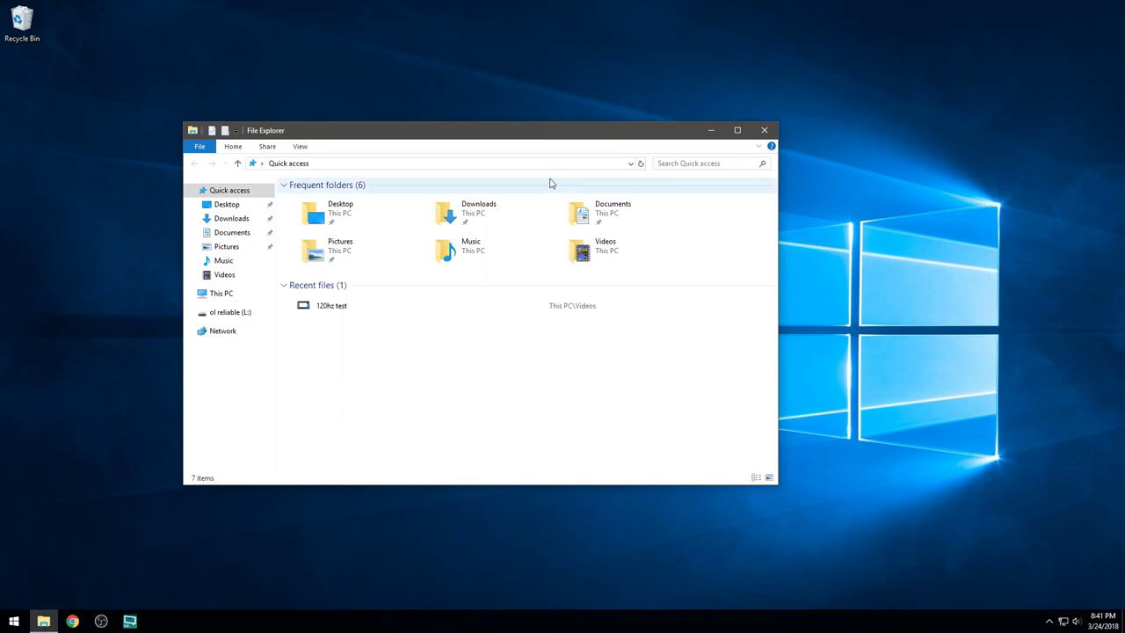
drag(617, 128, 670, 144)
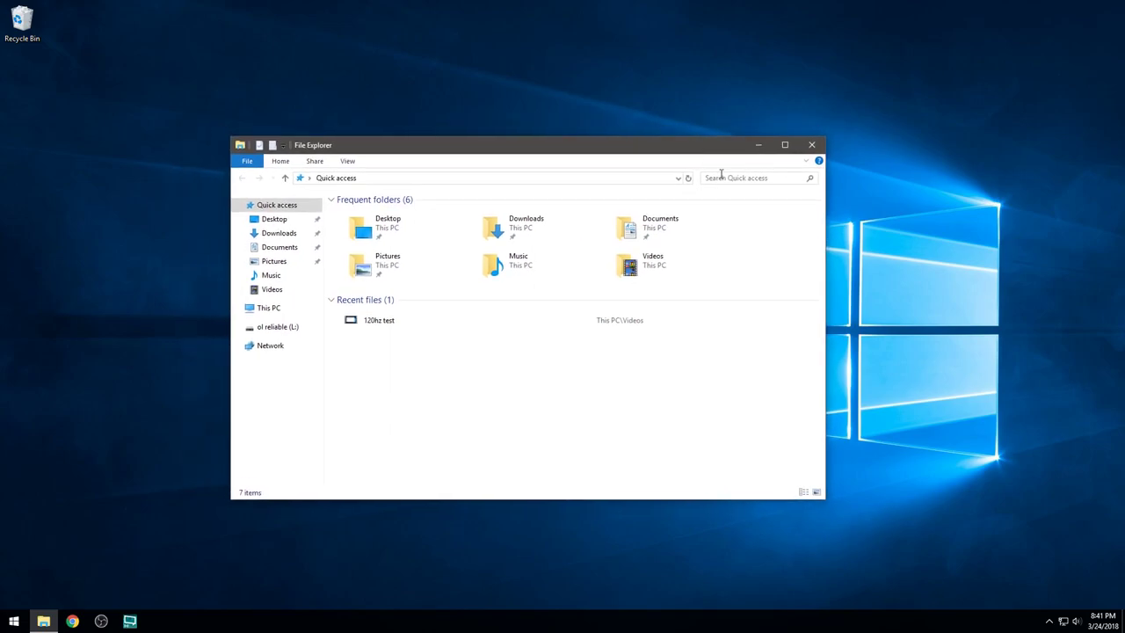
click(809, 148)
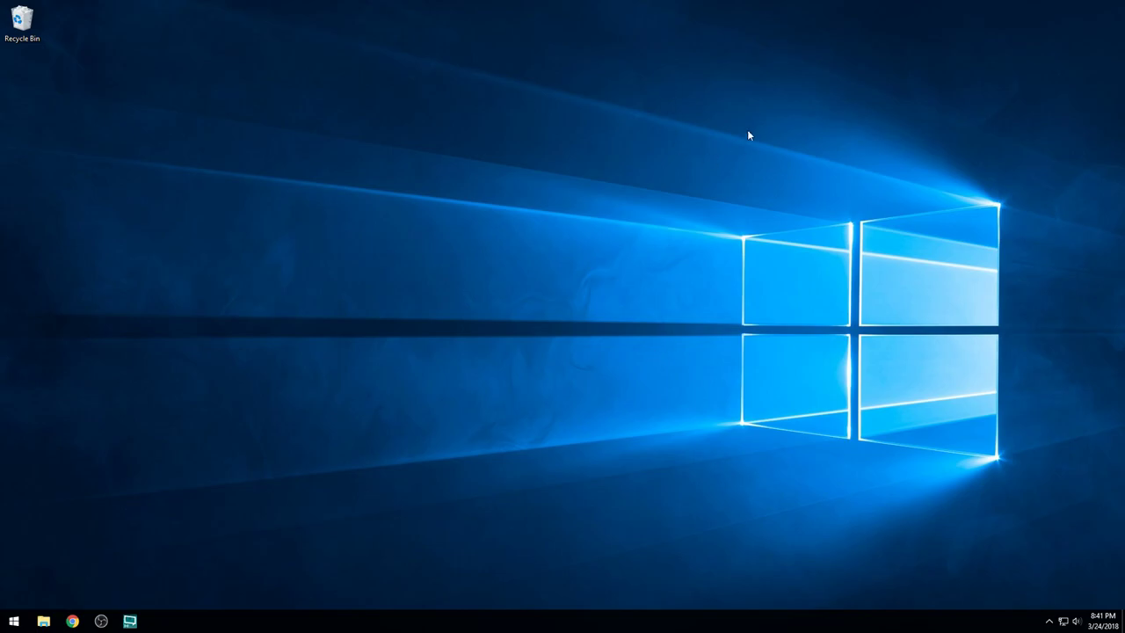
Reopen File Explorer from the taskbar at Quick access, showing 120hz test under Recent files.
drag(728, 143, 592, 466)
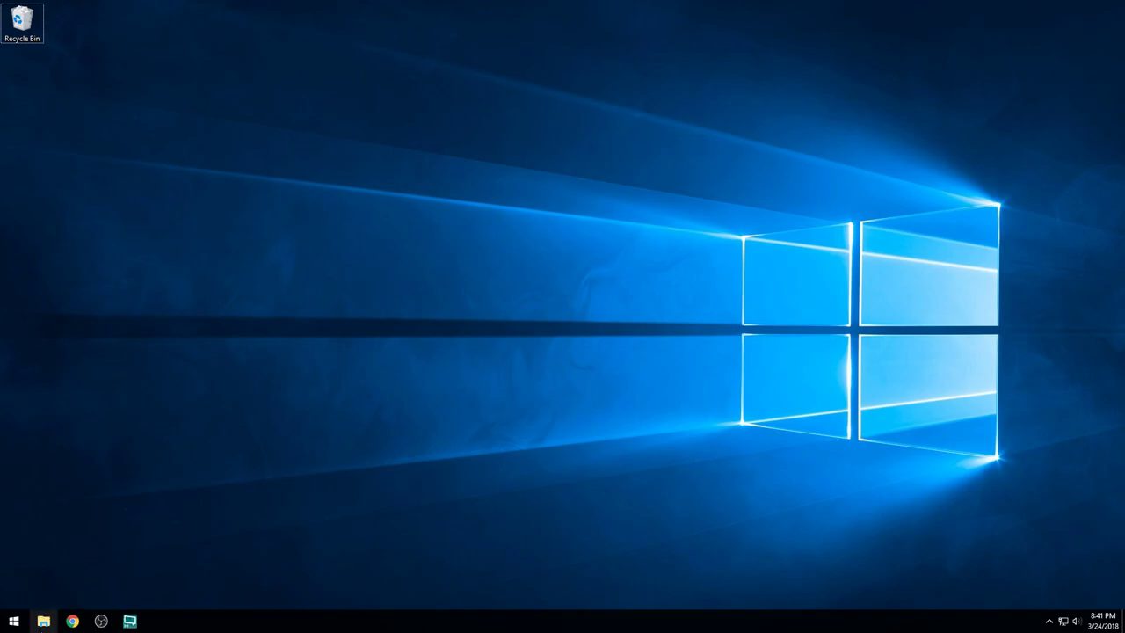
click(43, 621)
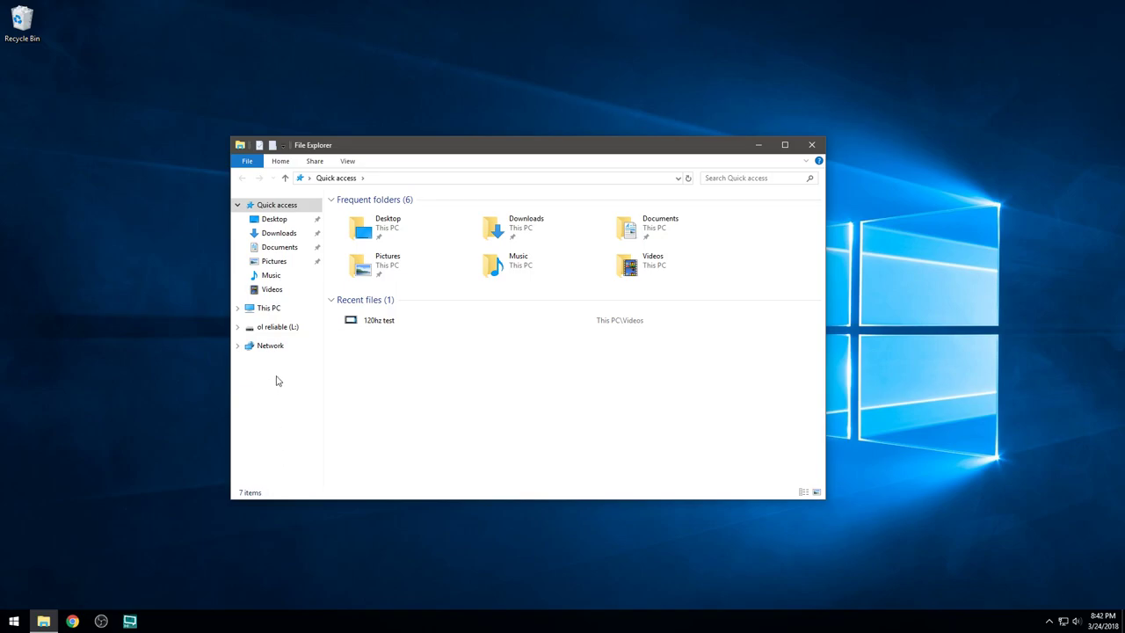
Open ol reliable (L:) to show the drivers folder and winaerotweaker zip.
click(280, 334)
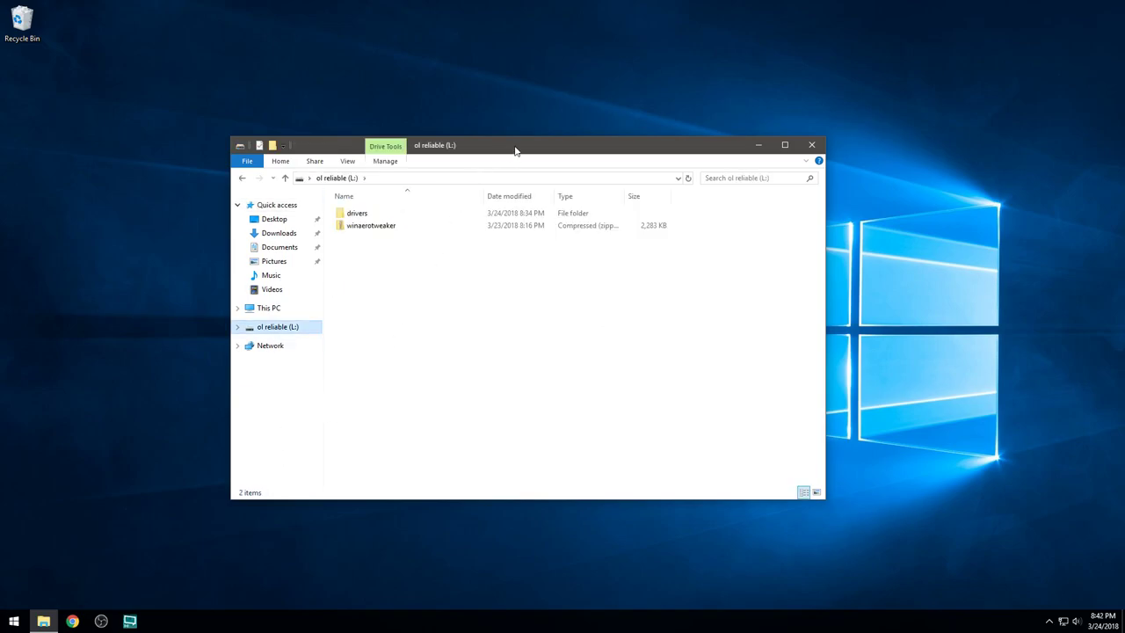
drag(515, 148, 533, 138)
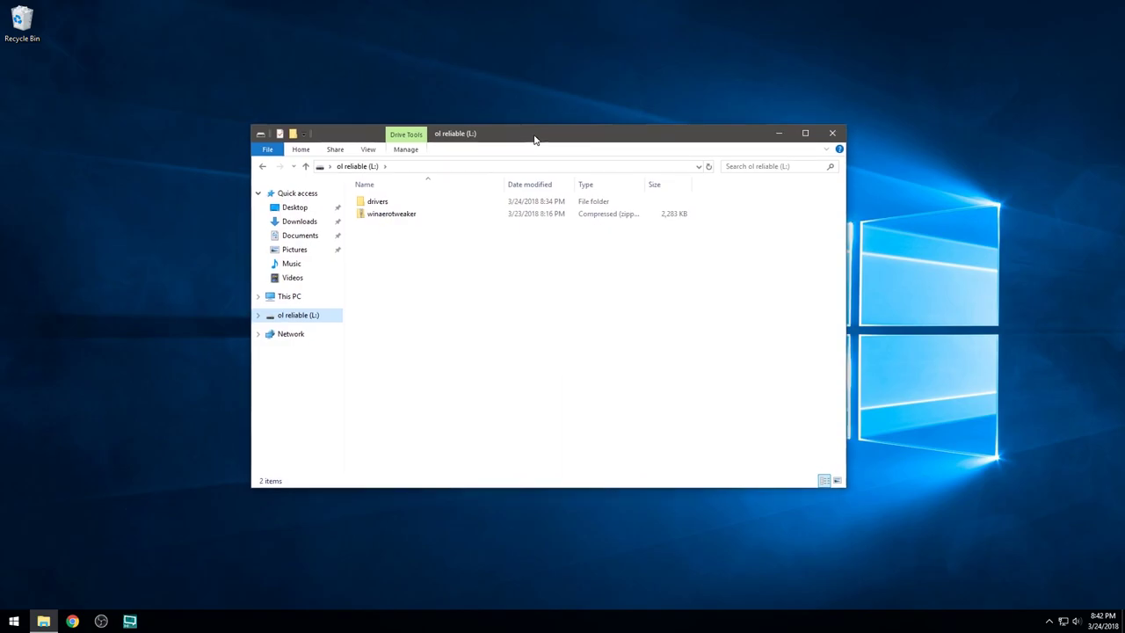
click(14, 621)
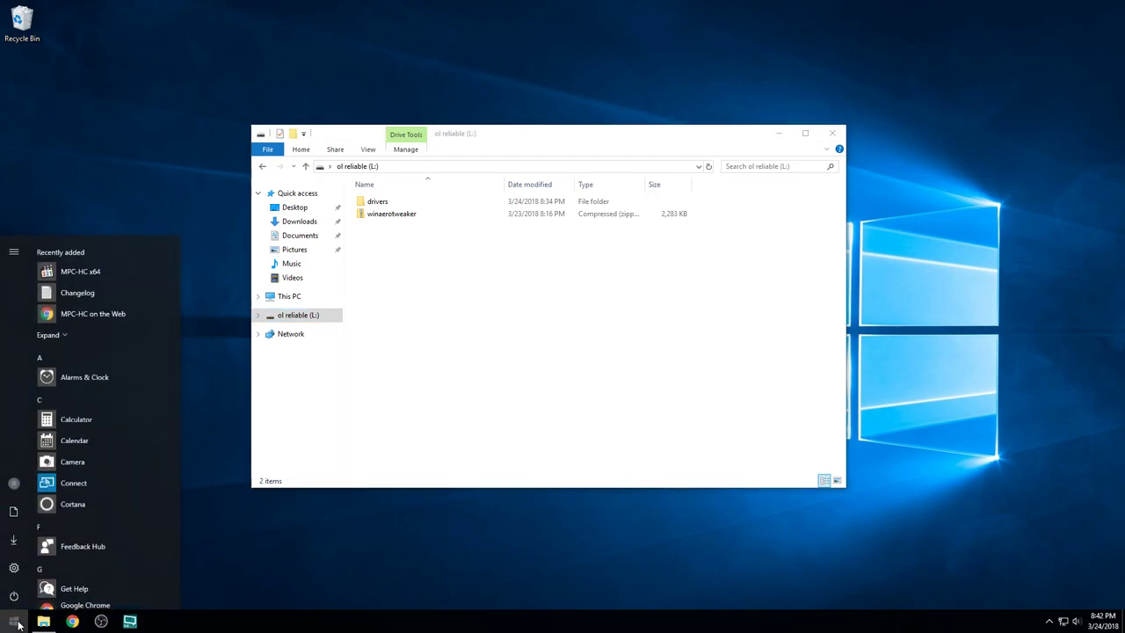
scroll(70, 439, down, 15)
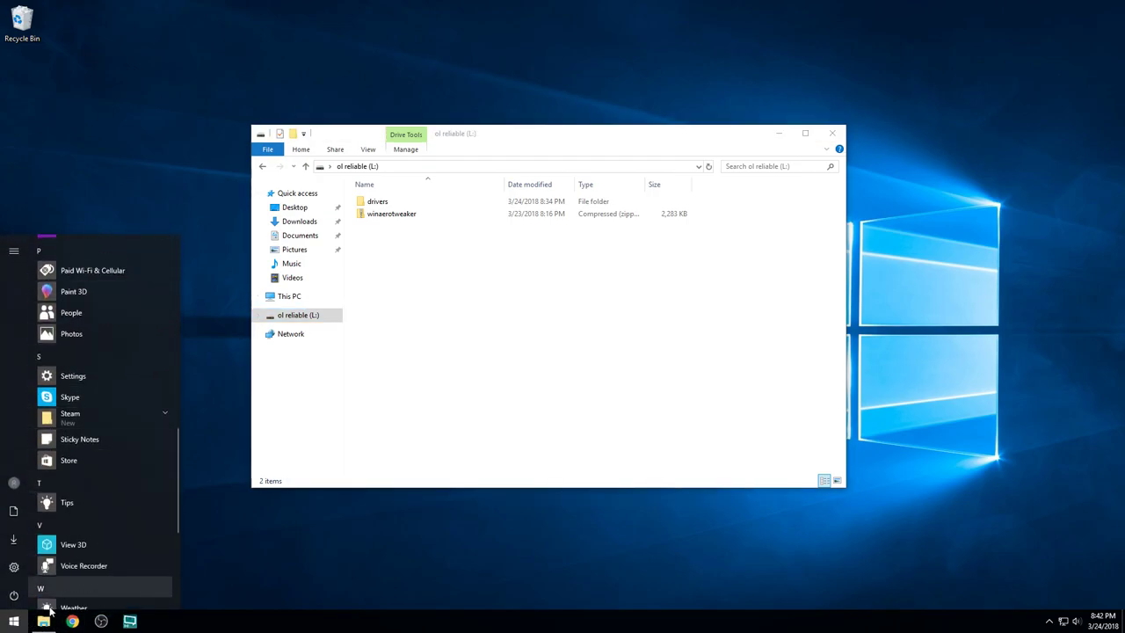
scroll(69, 444, down, 5)
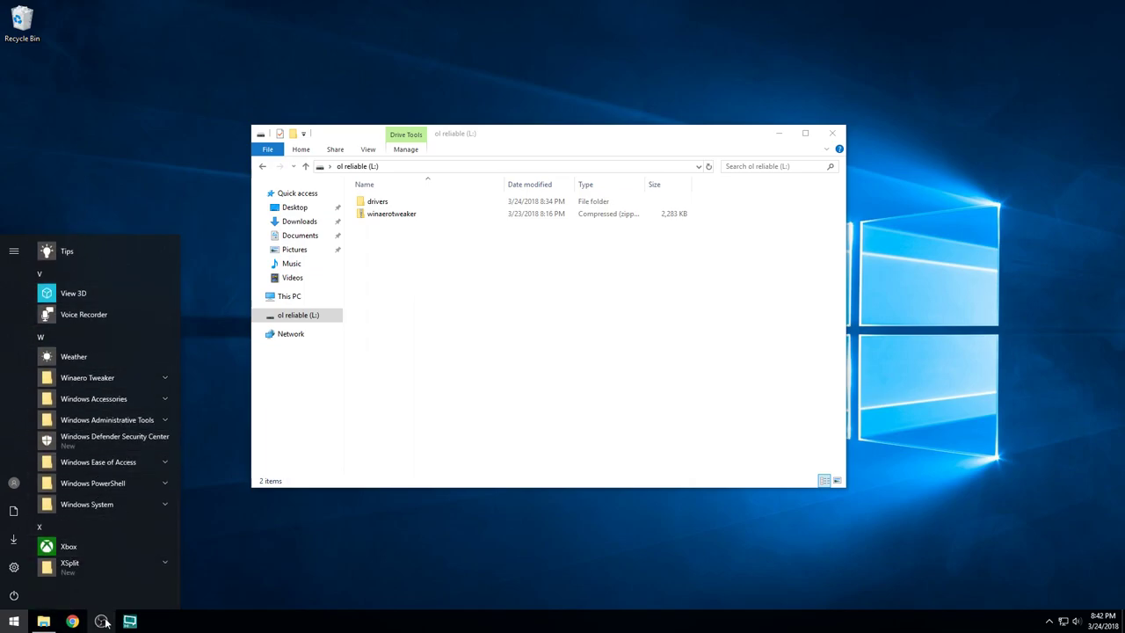
scroll(124, 524, up, 8)
scroll(123, 526, up, 10)
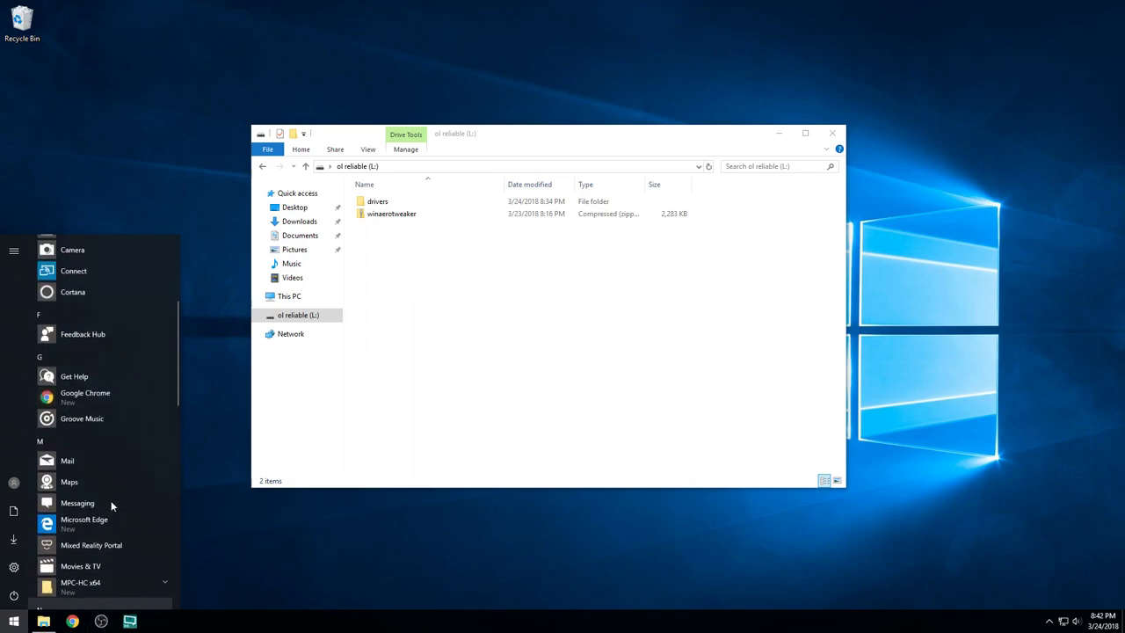
click(530, 345)
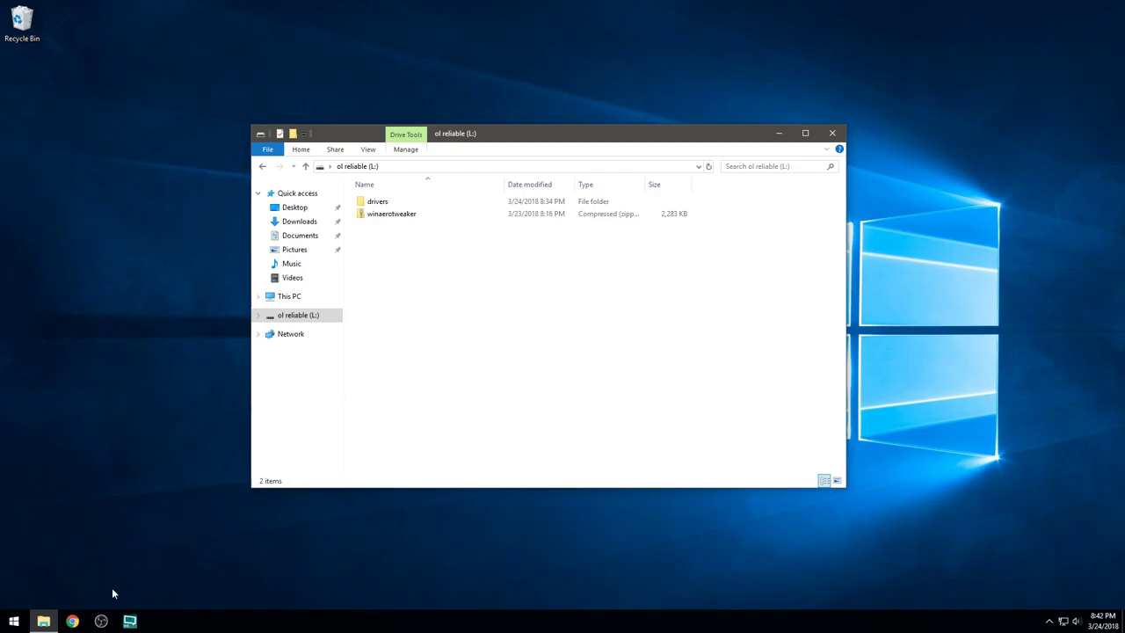
click(72, 622)
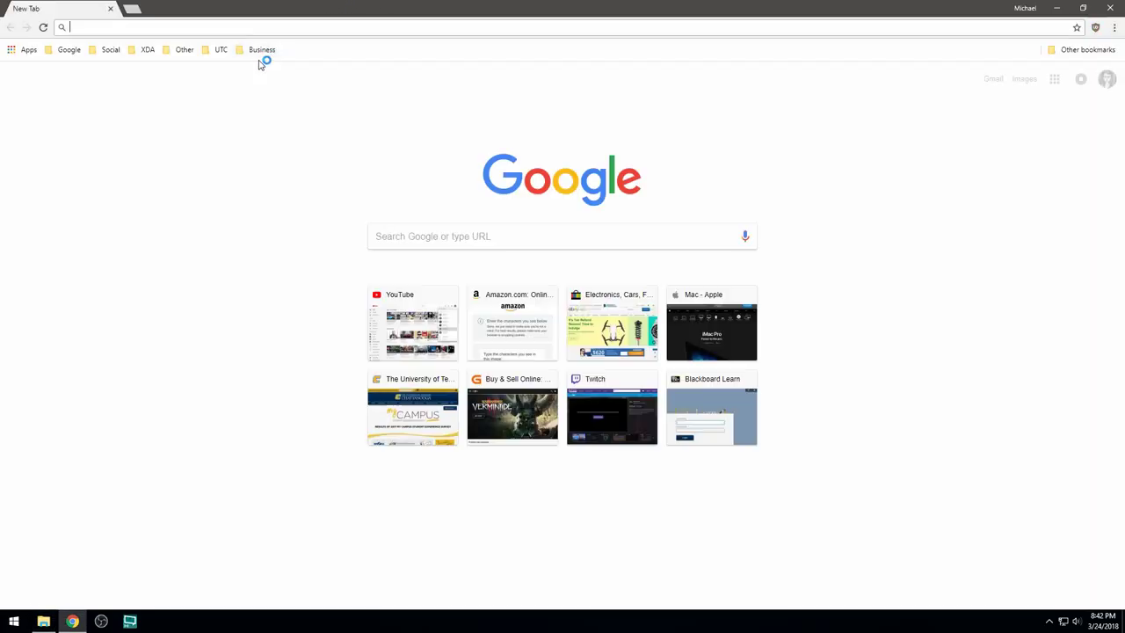
text(media creation tool)
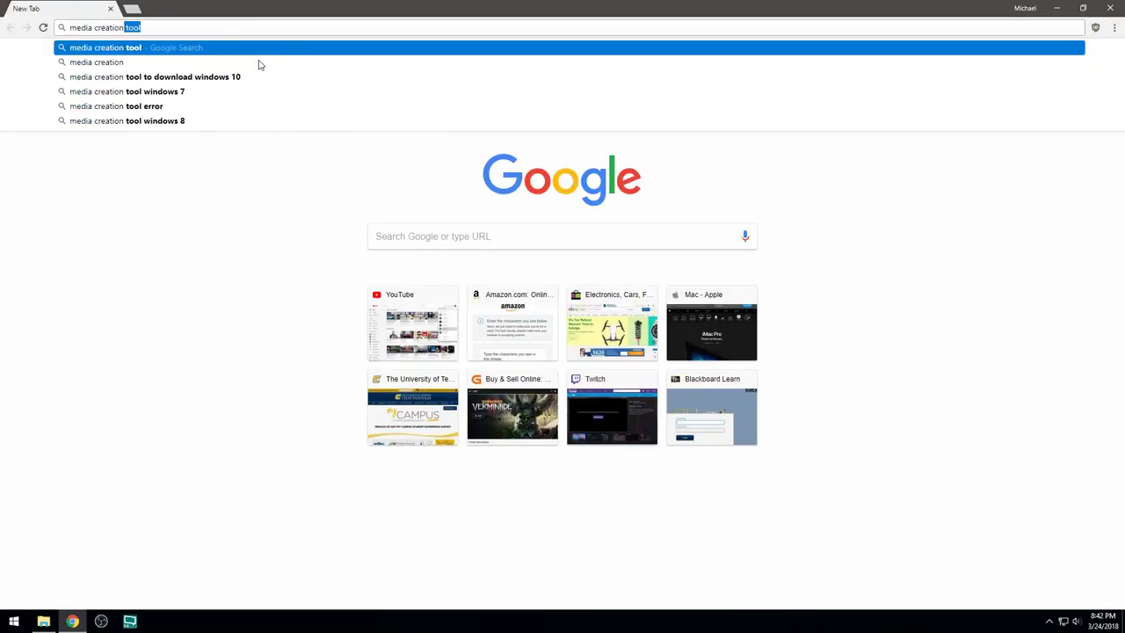
key(Return)
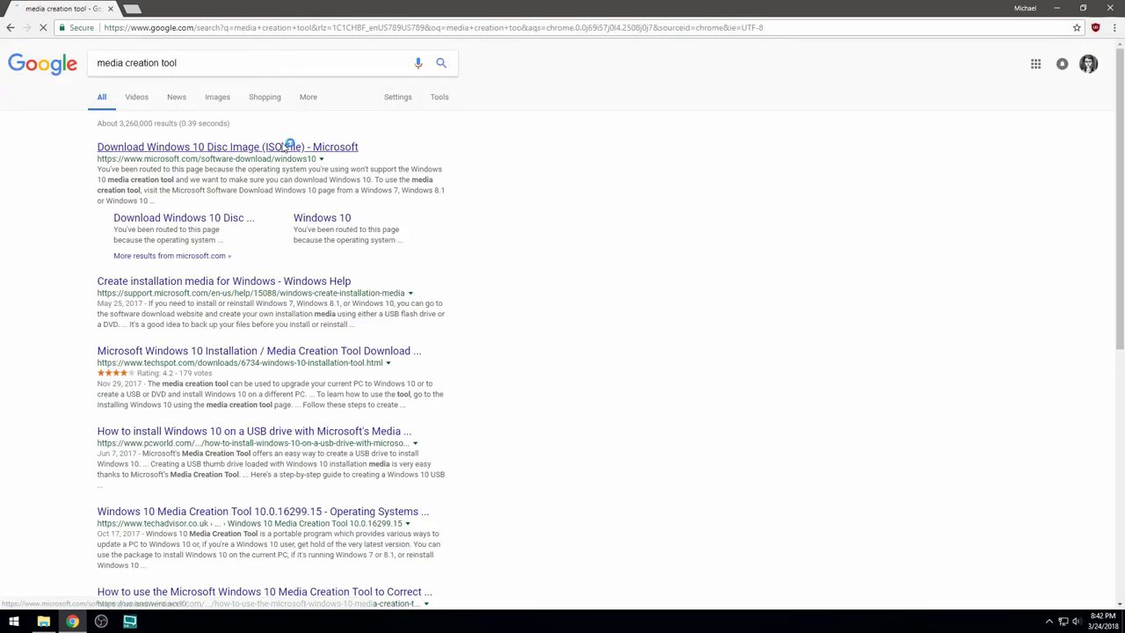
click(286, 146)
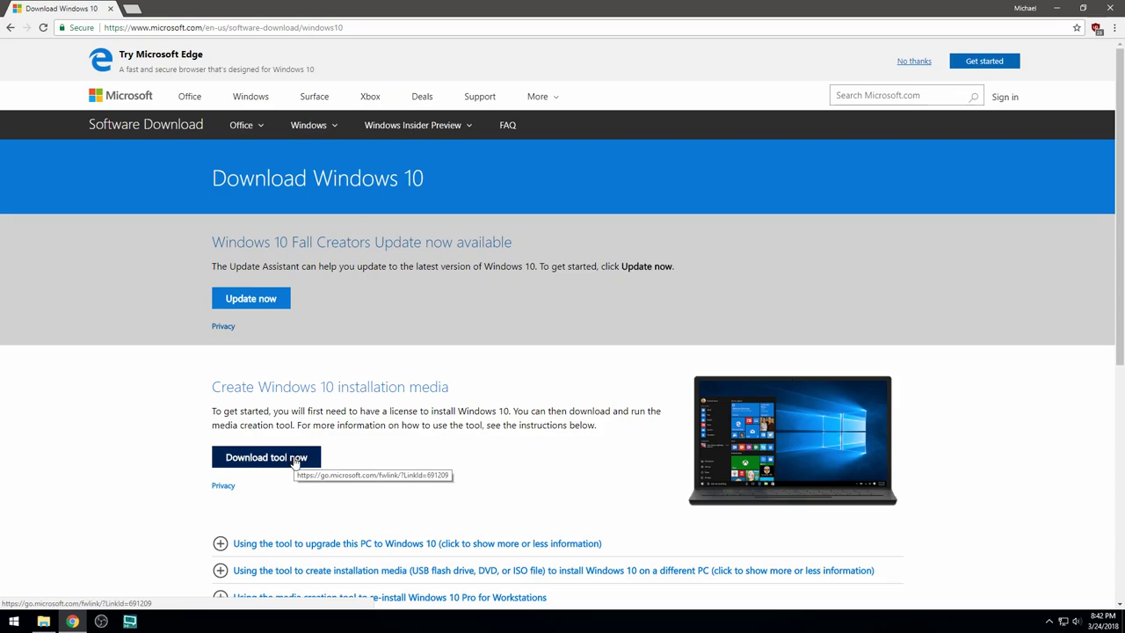
click(1109, 8)
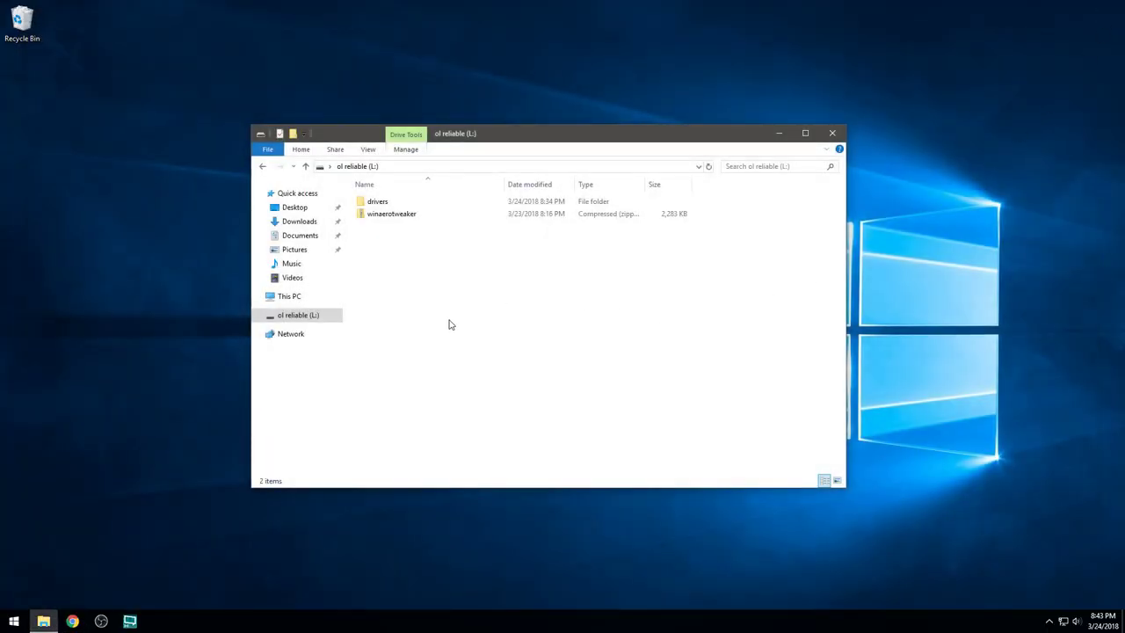
drag(615, 131, 594, 121)
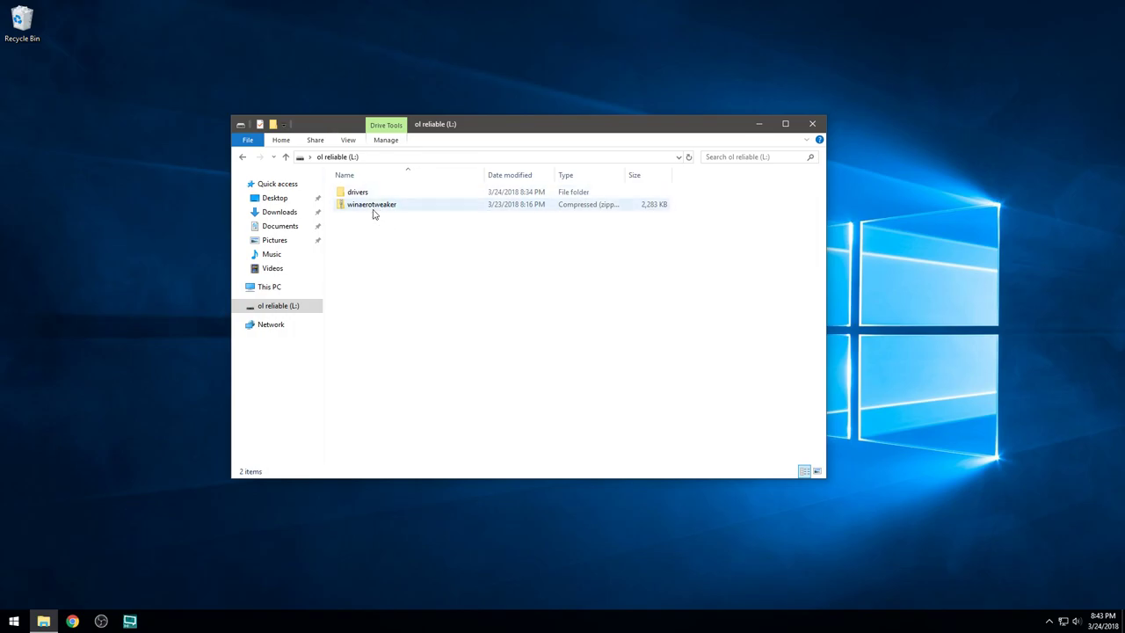
double_click(404, 198)
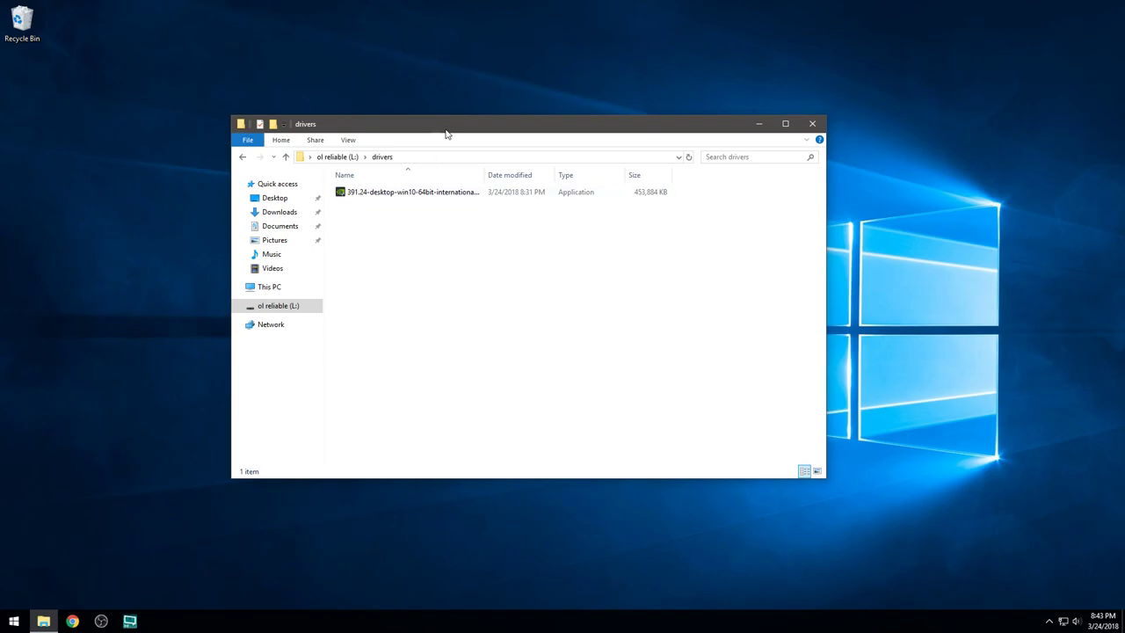
mouse_move(445, 131)
mouse_down()
mouse_move(541, 156)
mouse_move(457, 140)
mouse_up()
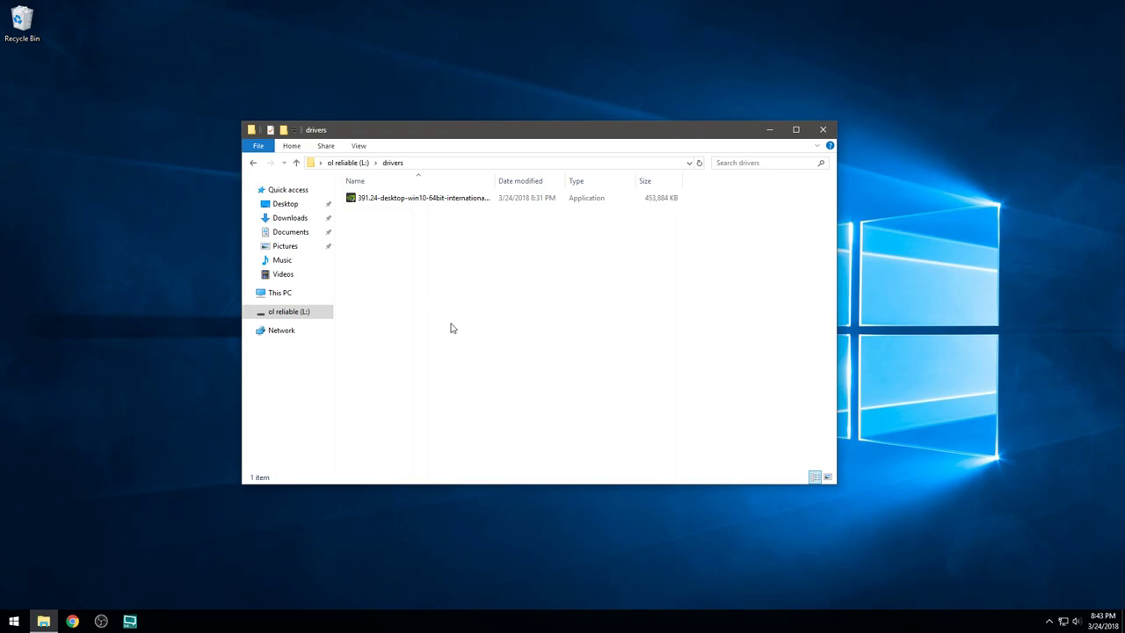
key(alt+Up)
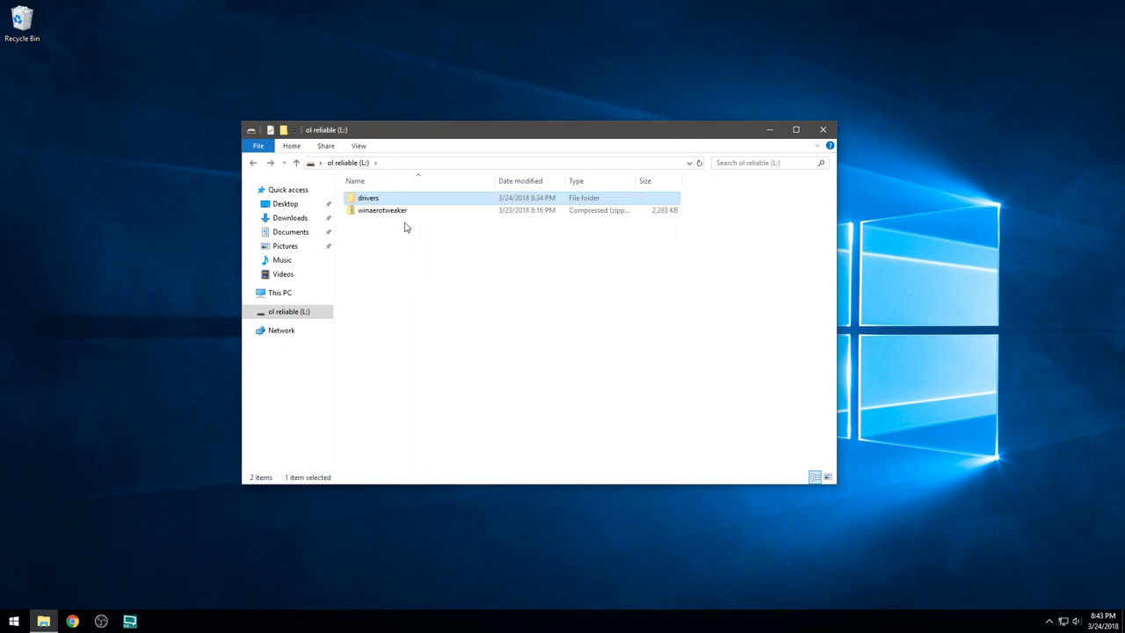
click(392, 212)
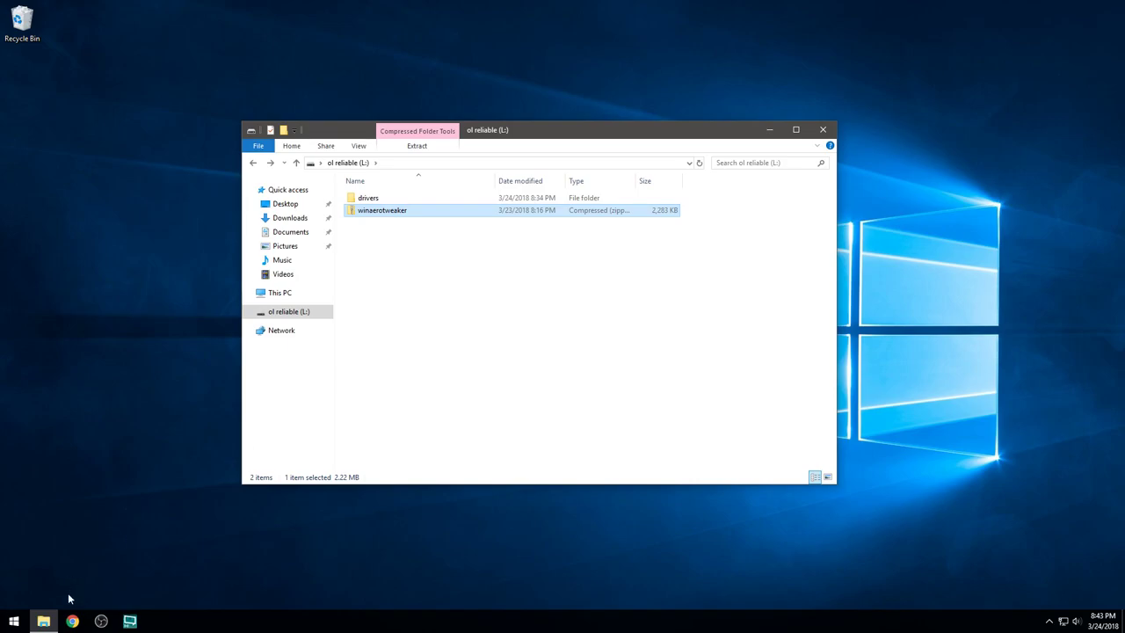
click(11, 626)
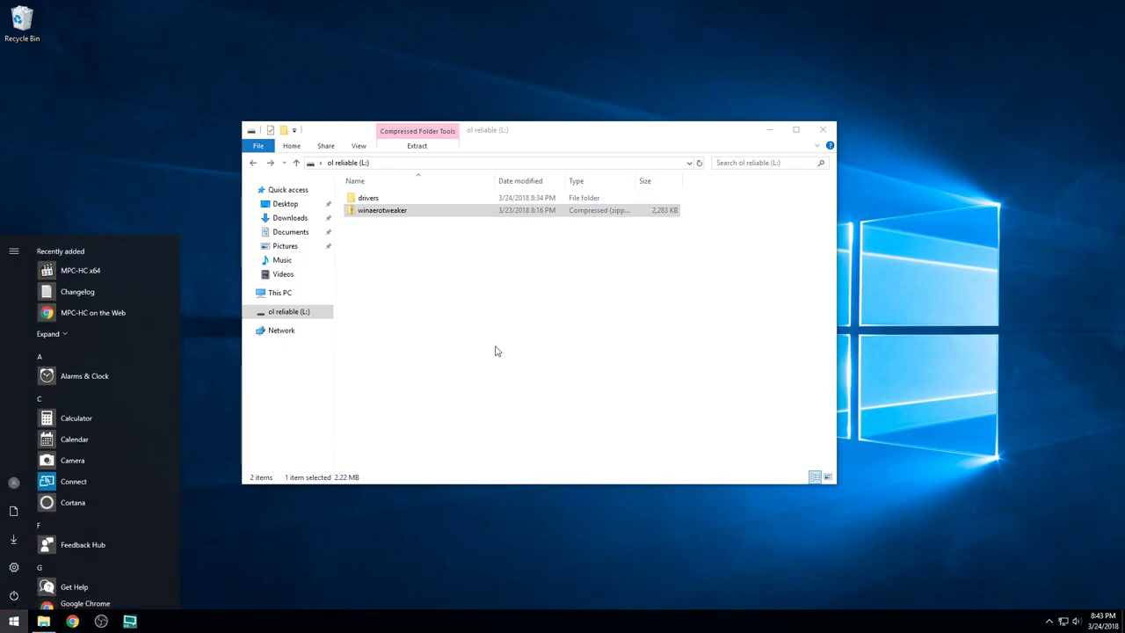
click(494, 351)
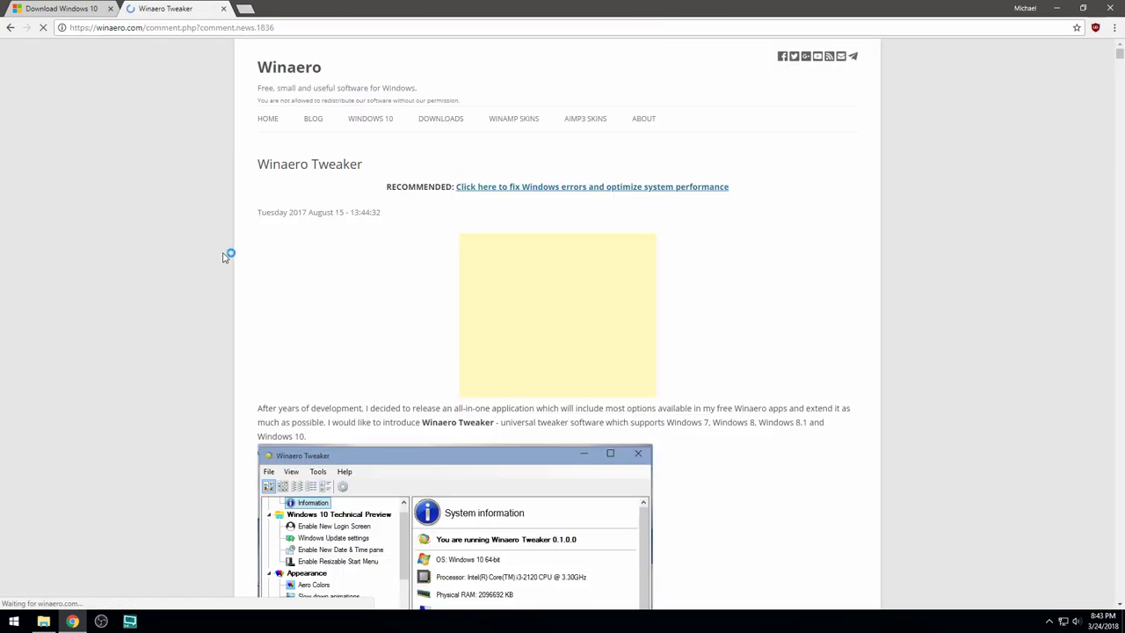
scroll(237, 290, down, 5)
scroll(242, 301, up, 1)
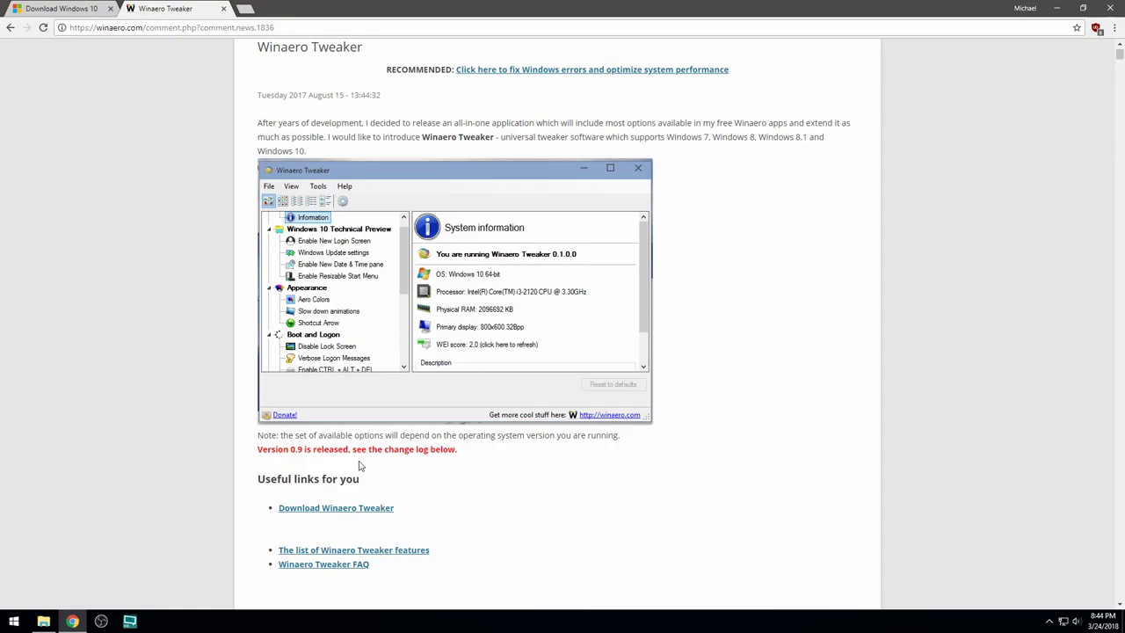
scroll(358, 466, up, 1)
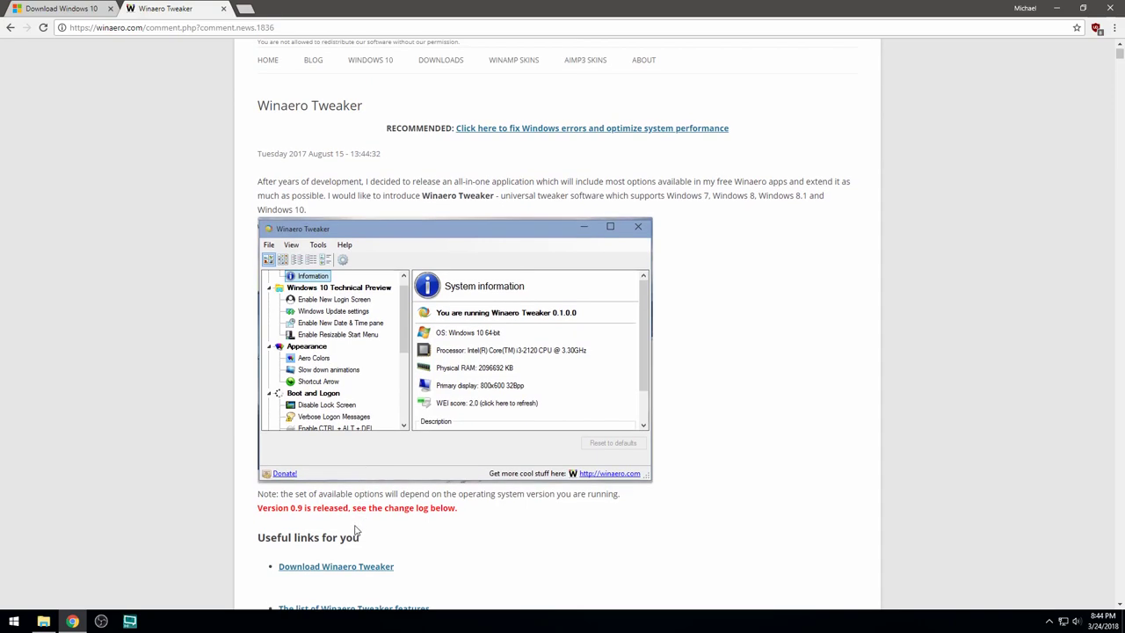
scroll(308, 444, down, 1)
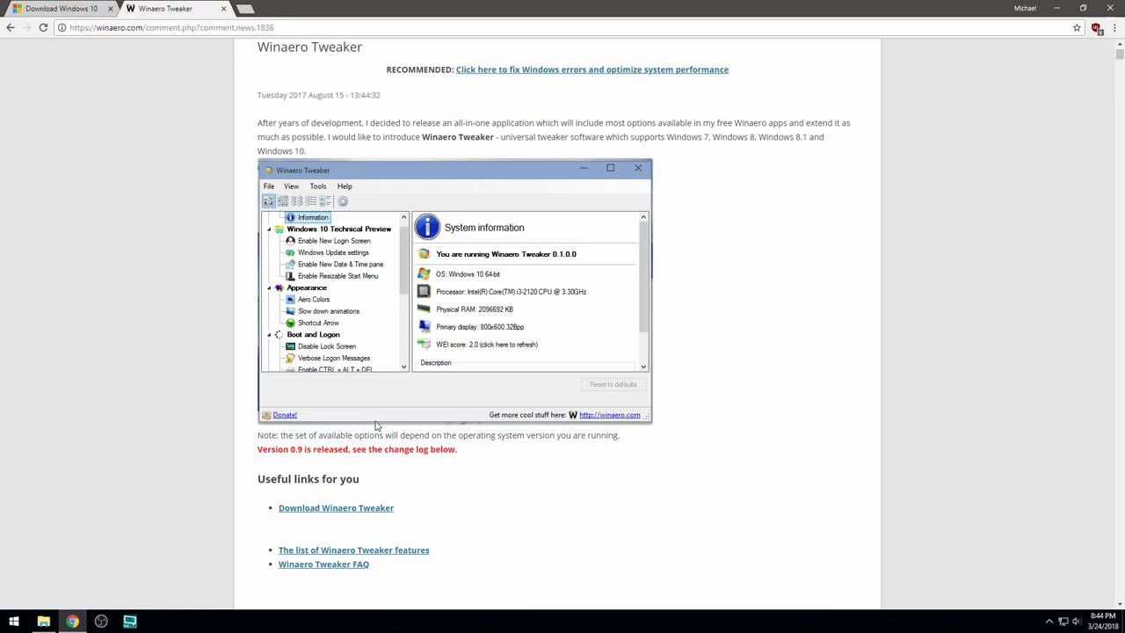
scroll(400, 334, down, 2)
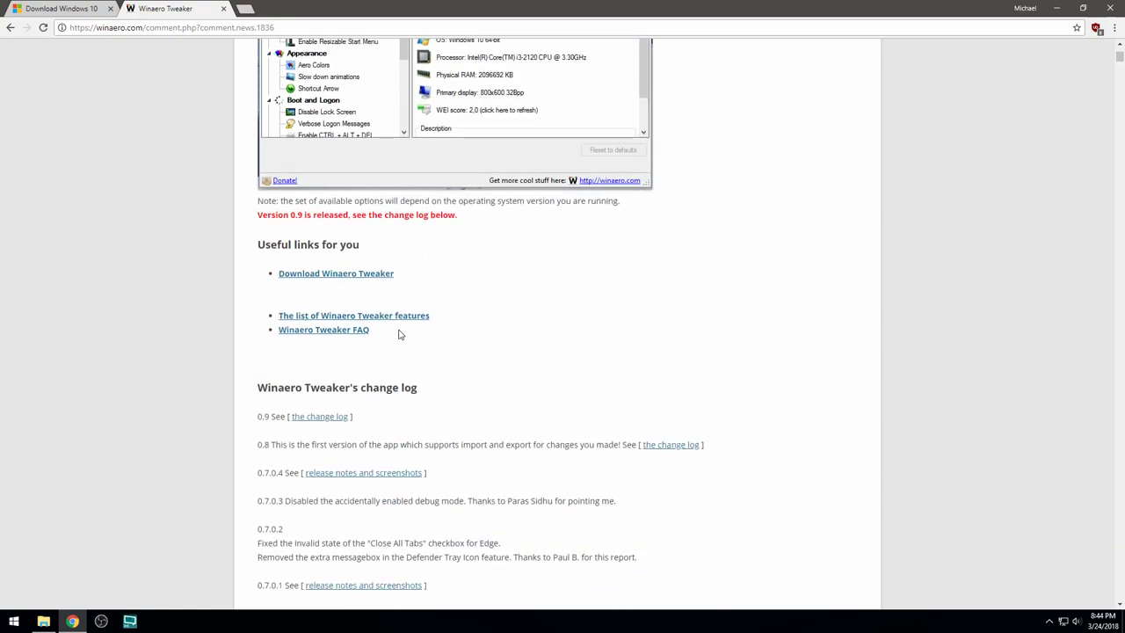
scroll(392, 346, up, 1)
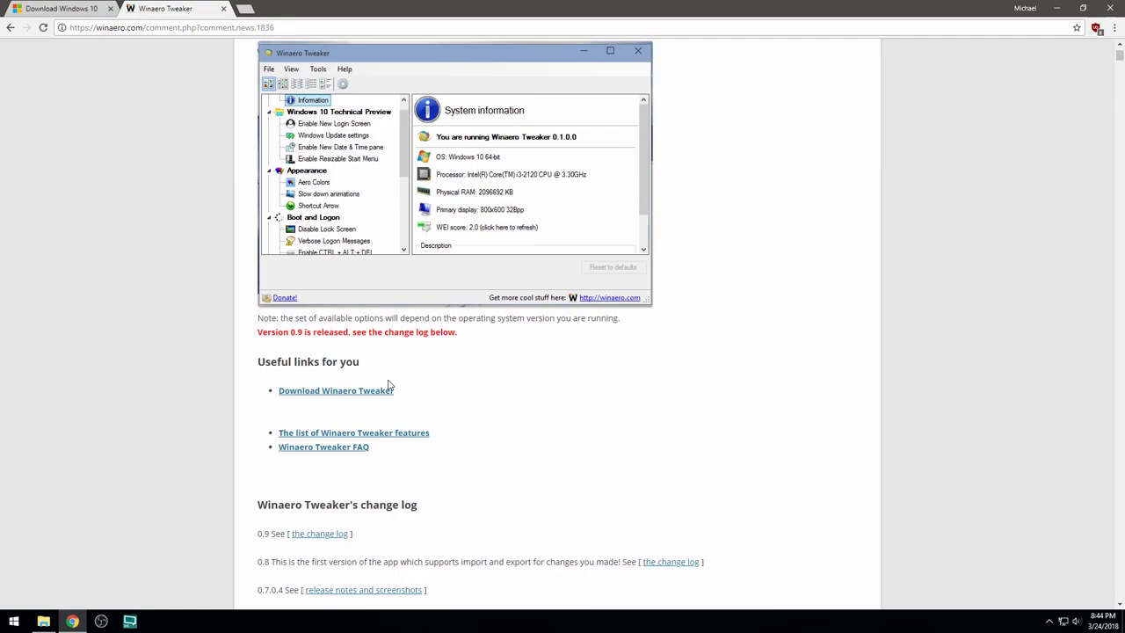
click(223, 9)
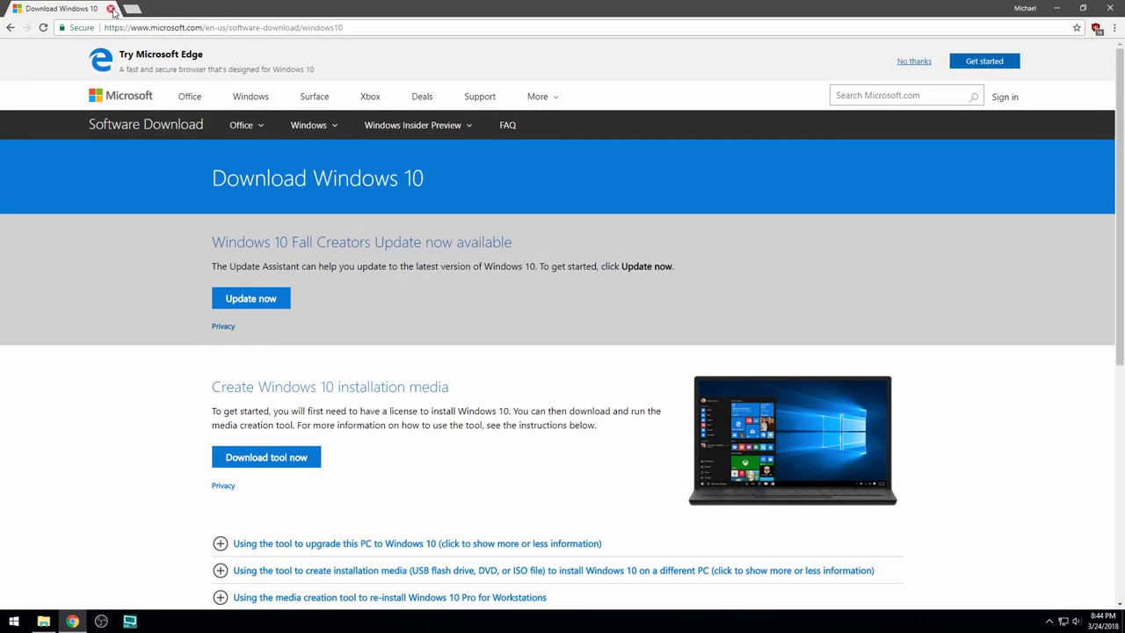
click(110, 9)
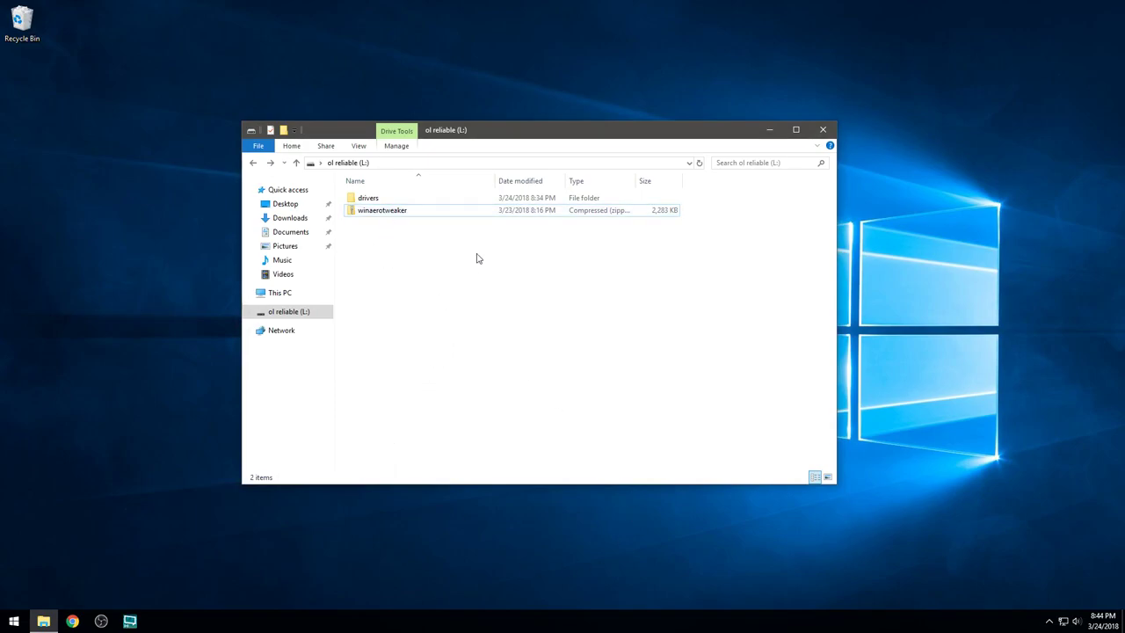
Reposition the File Explorer window showing the ol reliable (L:) drive.
drag(570, 133, 532, 111)
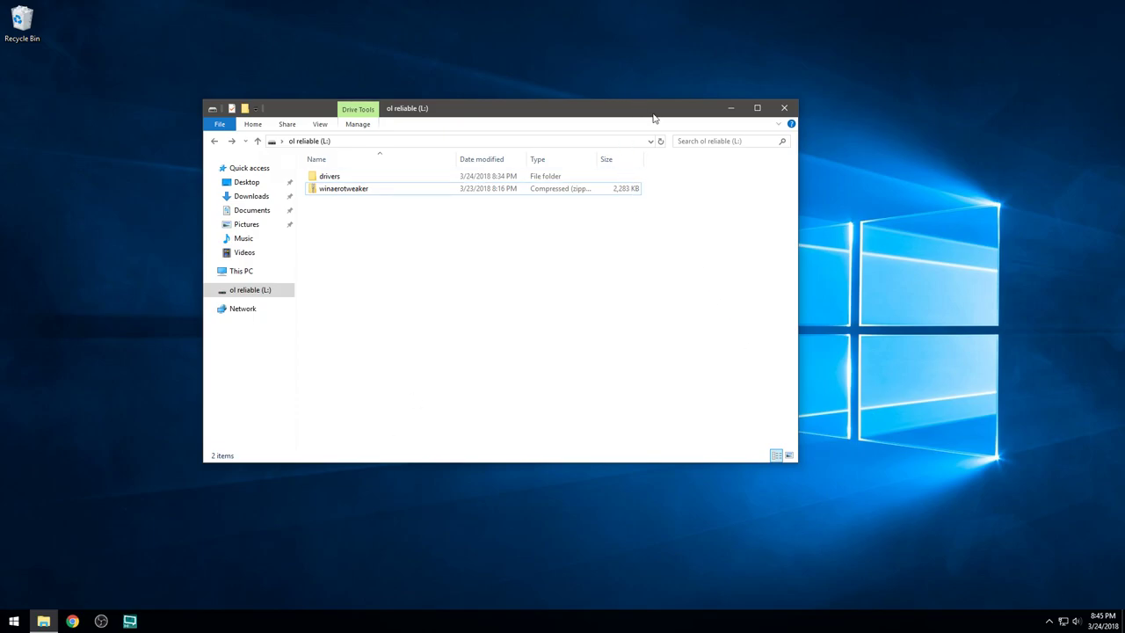
drag(653, 116, 649, 109)
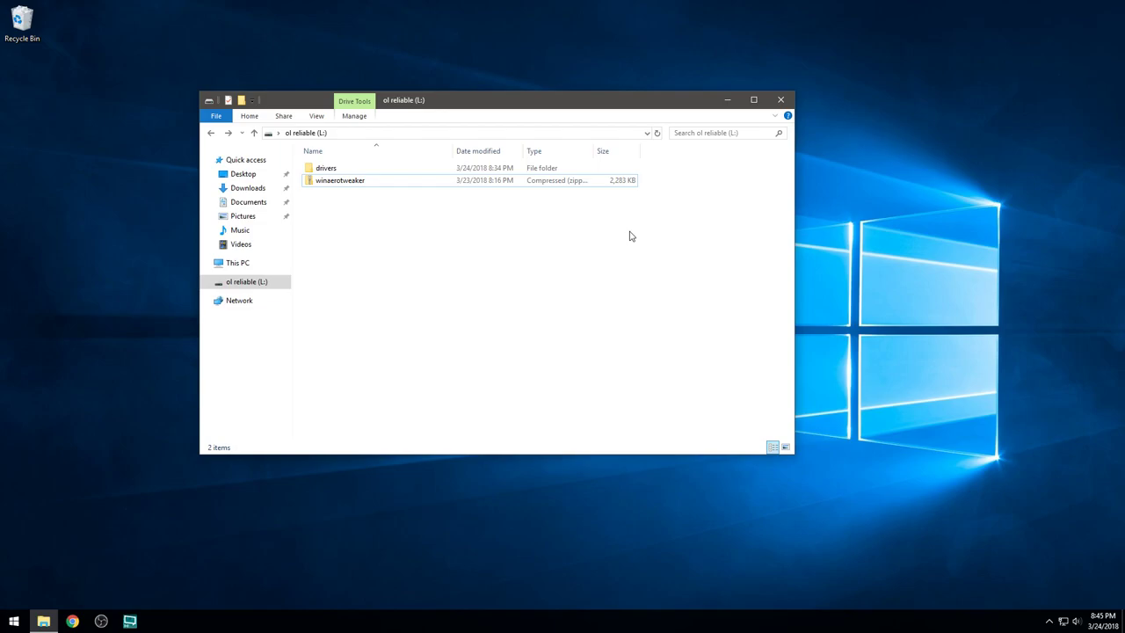
drag(941, 176, 795, 342)
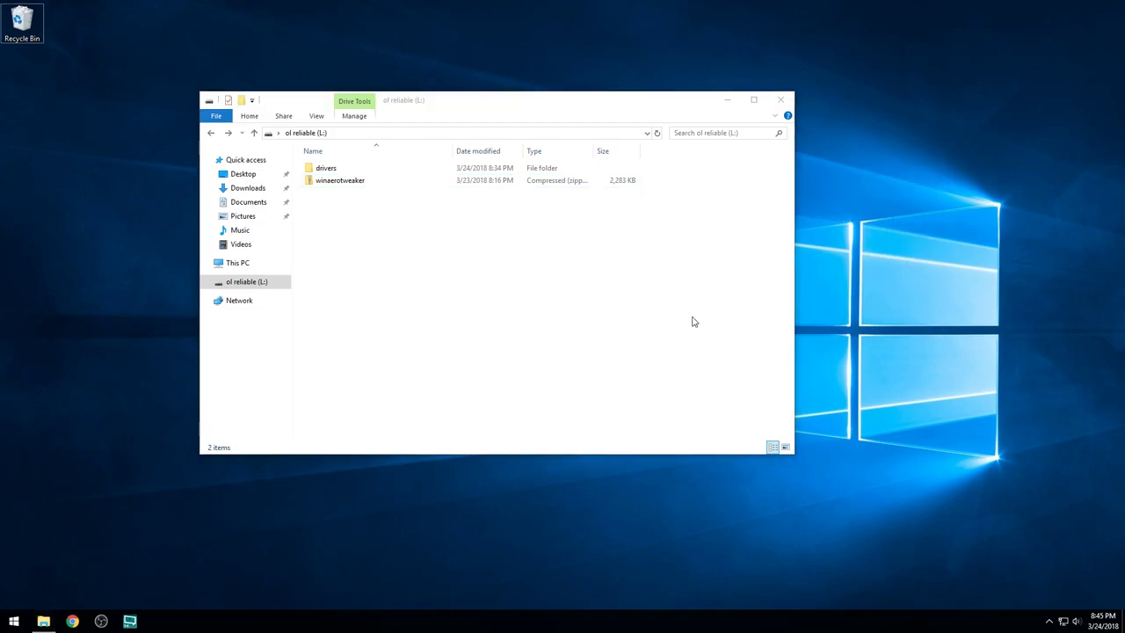
drag(652, 102, 646, 152)
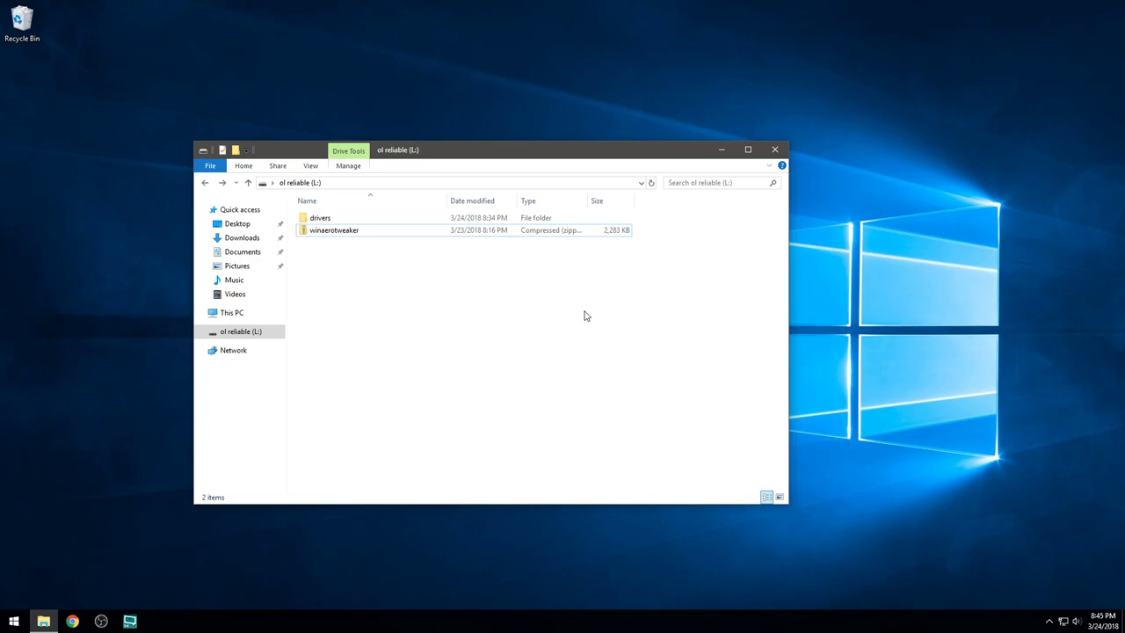
drag(655, 155, 694, 132)
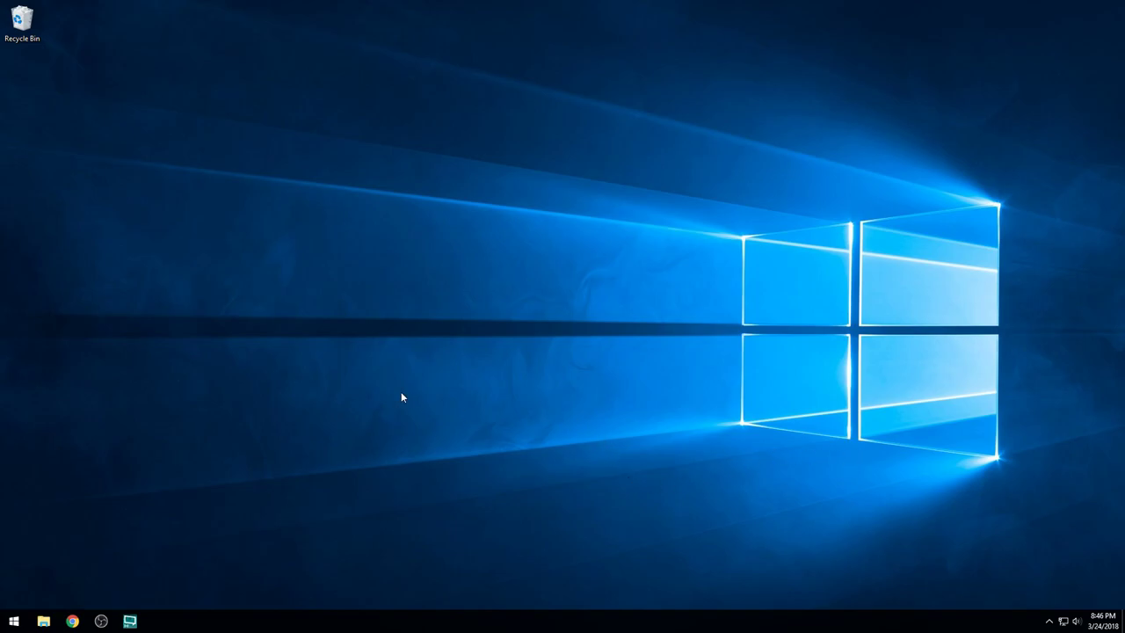
Peek inside the winaerotweaker zip on drive L:, then launch Winaero Tweaker via a 'win' search.
click(45, 622)
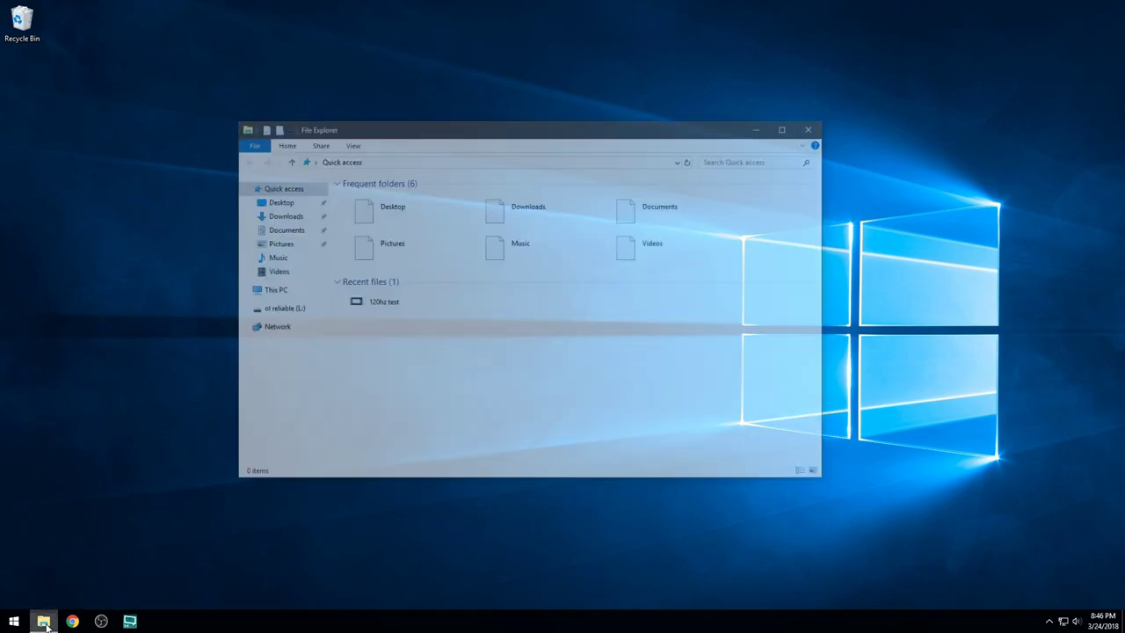
click(294, 311)
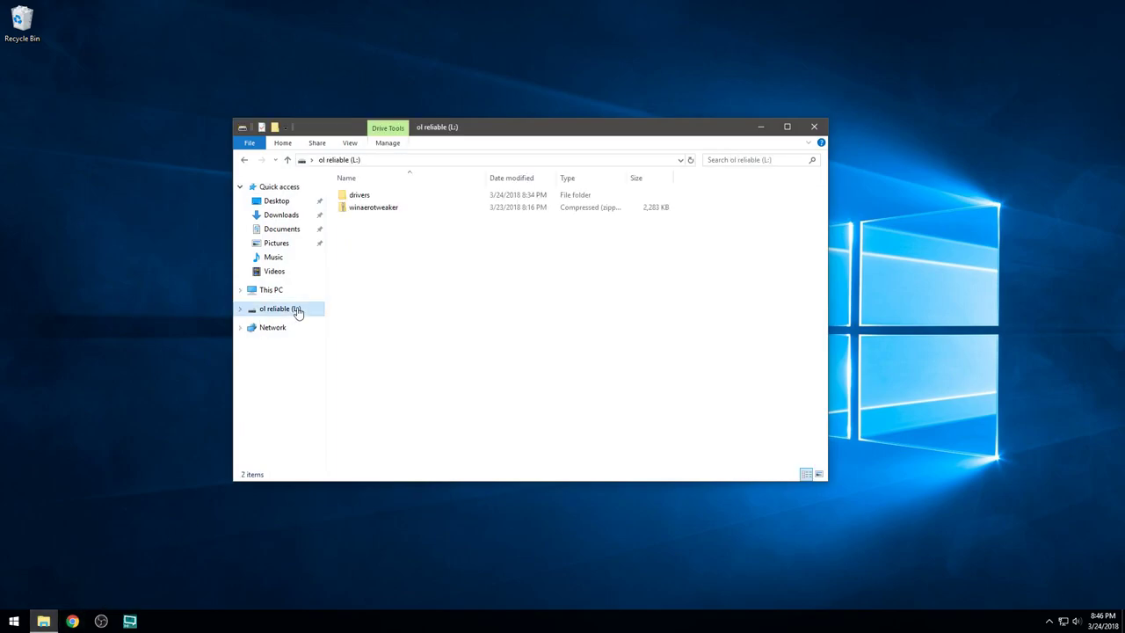
double_click(400, 211)
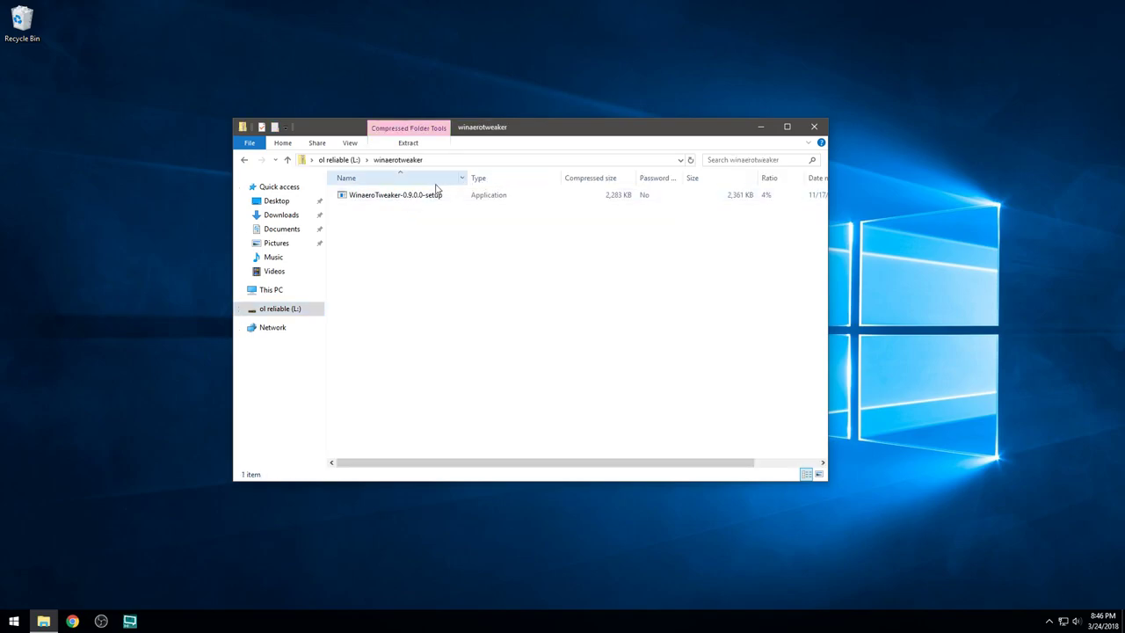
key(BackSpace)
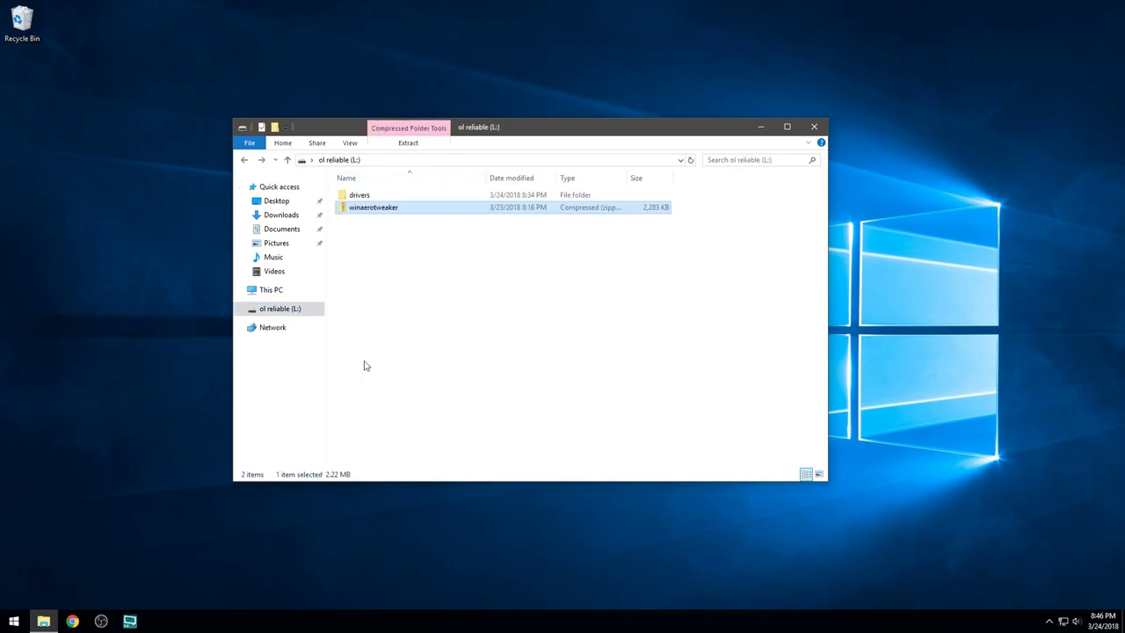
click(13, 619)
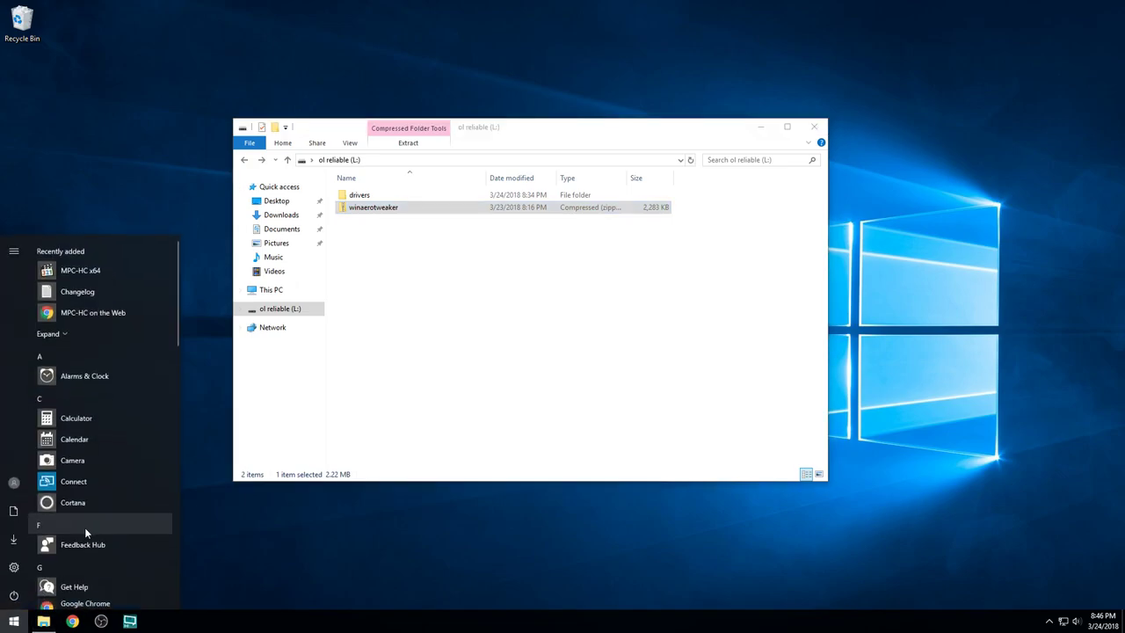
text(win)
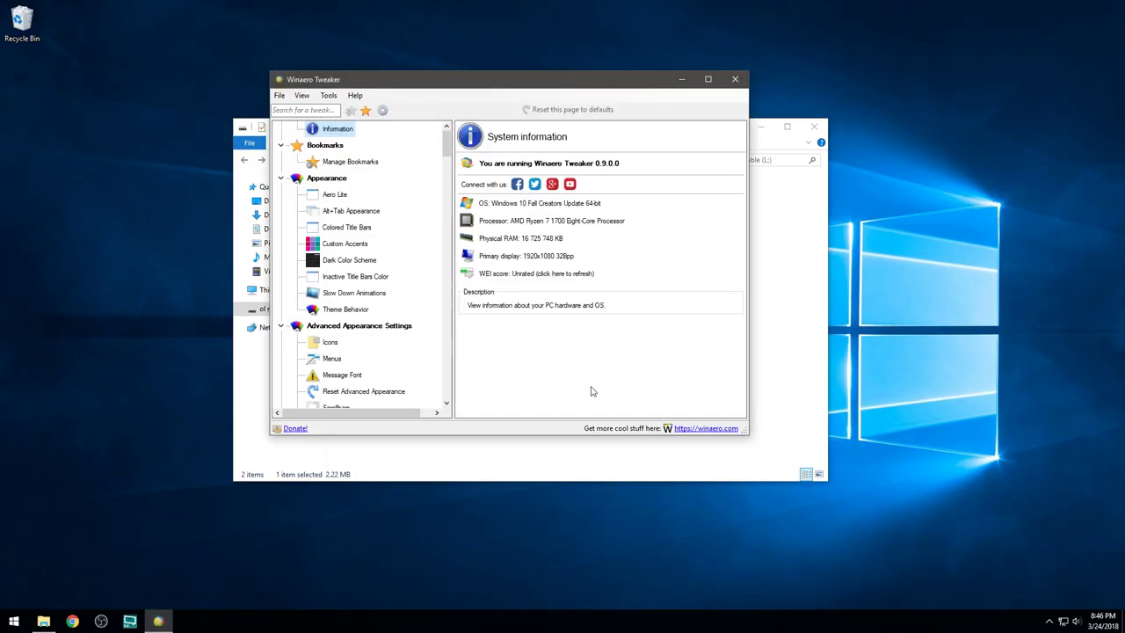
Close the file browser window sitting behind Winaero Tweaker.
drag(485, 80, 635, 97)
click(342, 137)
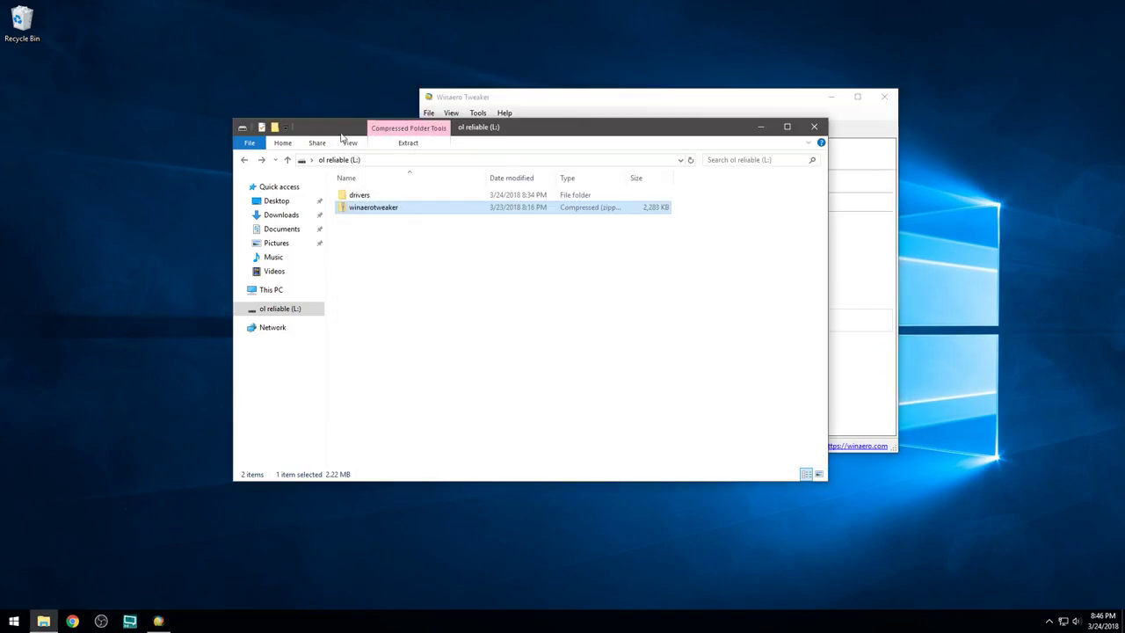
click(814, 126)
Enlarge the Winaero Tweaker window and open the Appearance > Aero Lite page.
drag(767, 103, 560, 74)
drag(694, 421, 783, 575)
mouse_move(430, 180)
mouse_down()
mouse_move(429, 465)
mouse_move(430, 170)
mouse_up()
click(282, 203)
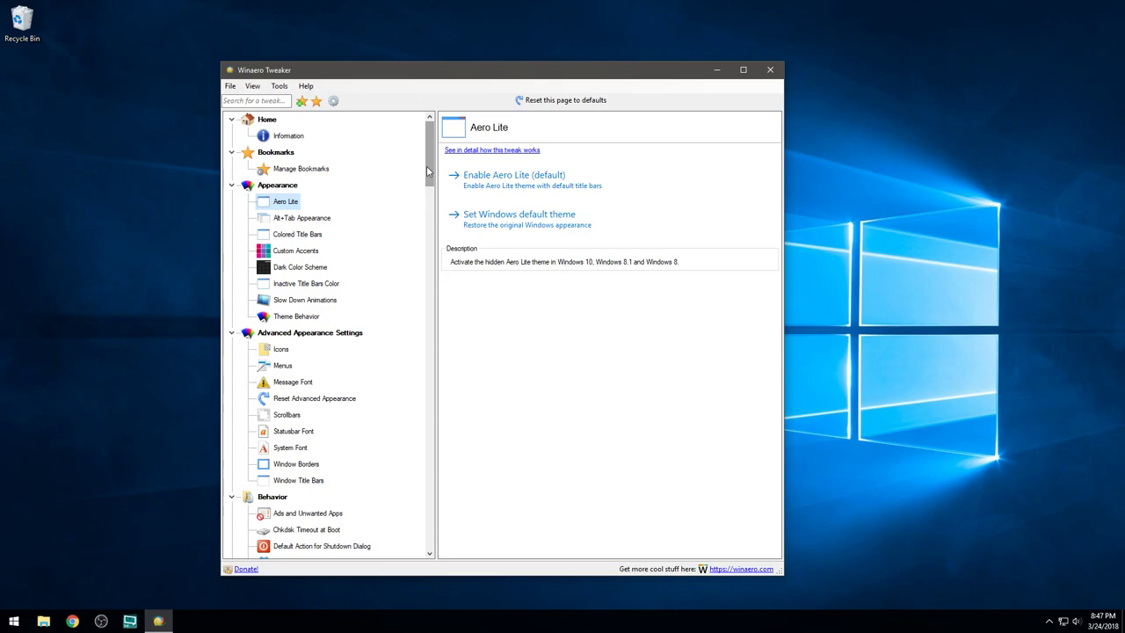
drag(428, 172, 429, 201)
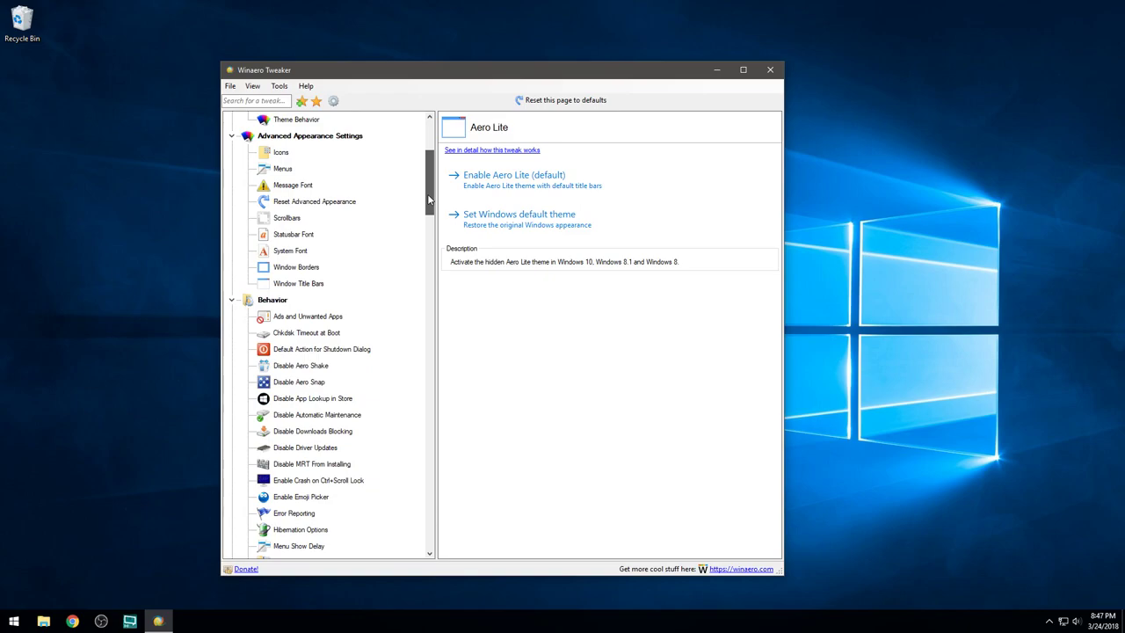
Open Behavior > Ads and Unwanted Apps, showing Disable ads in Windows 10 ticked.
drag(428, 201, 430, 210)
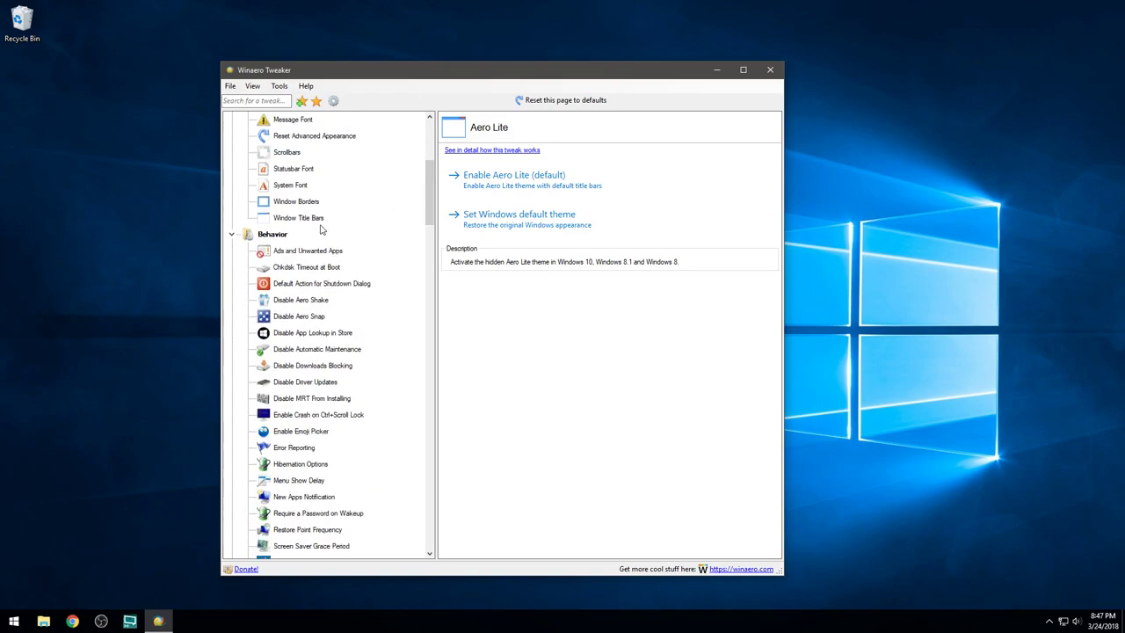
click(279, 252)
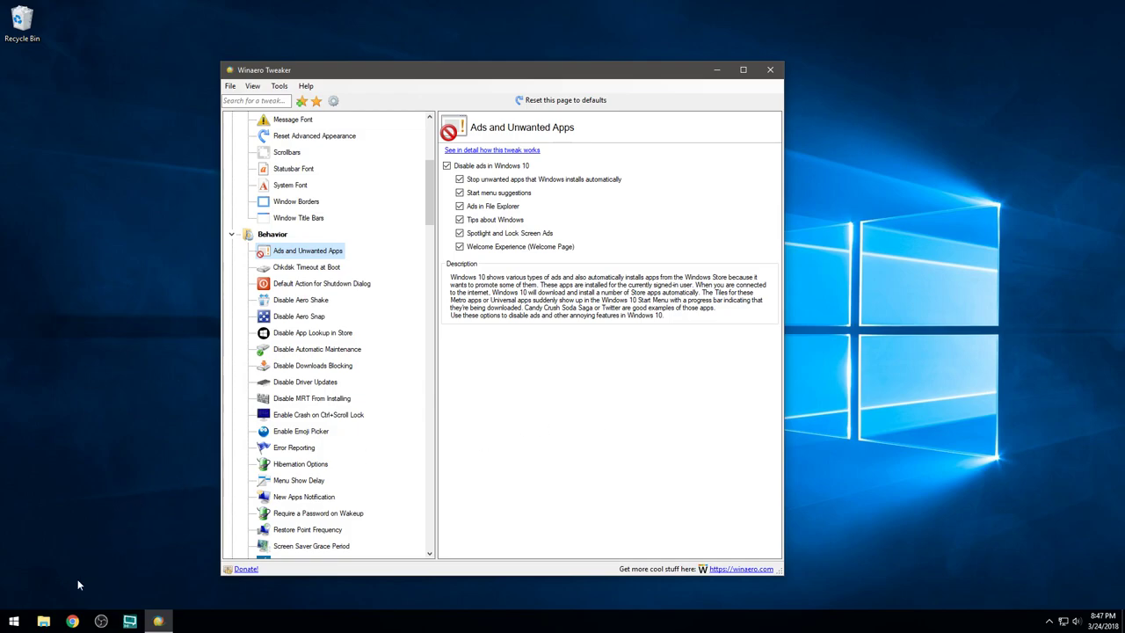
click(43, 621)
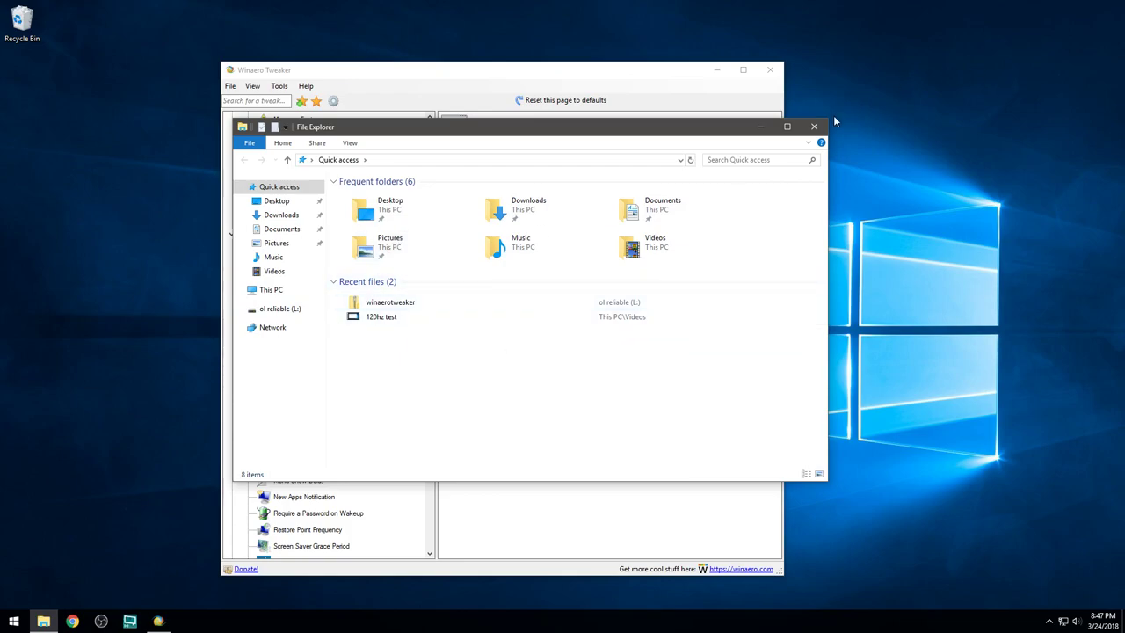
click(813, 127)
Briefly scroll the Start menu app list, then dismiss it.
key(super)
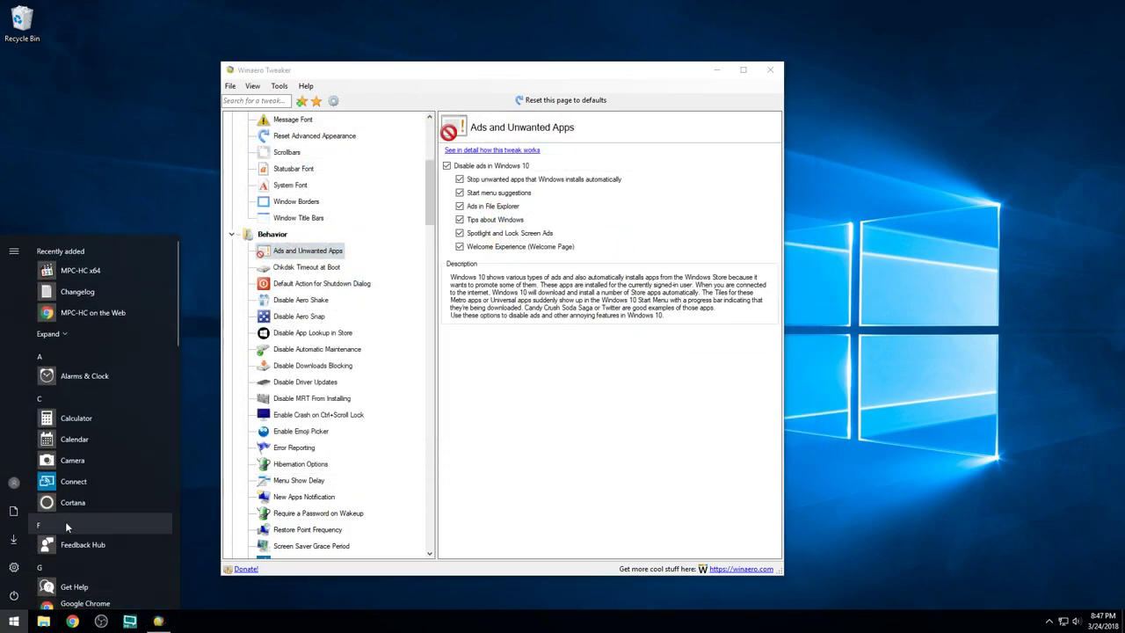
scroll(65, 521, down, 15)
scroll(69, 512, down, 5)
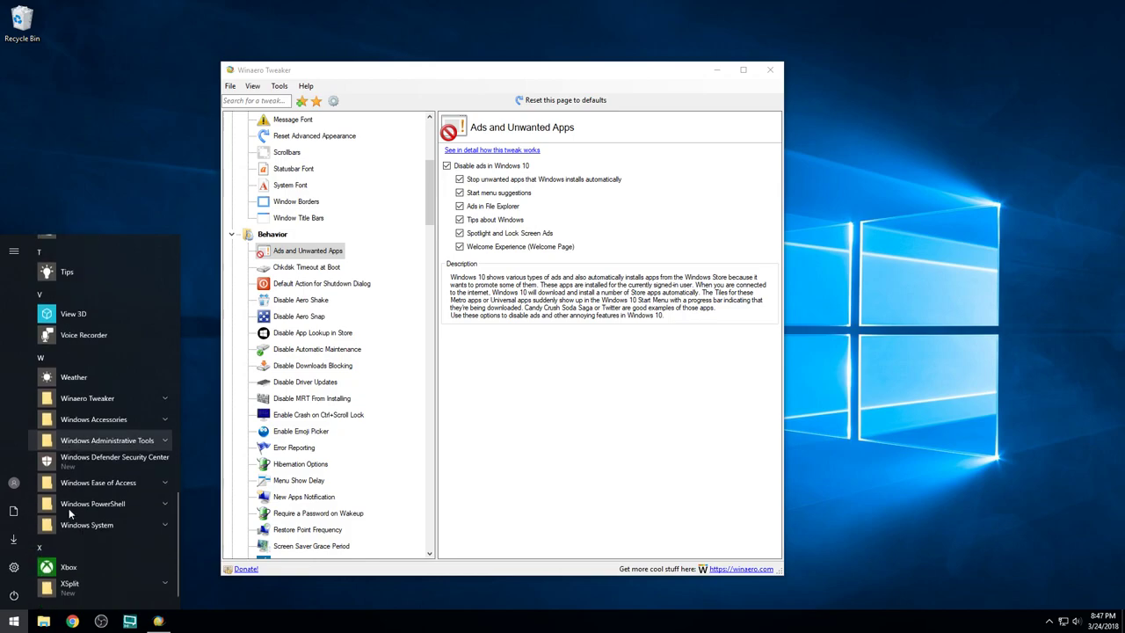
scroll(69, 510, up, 20)
scroll(68, 513, up, 2)
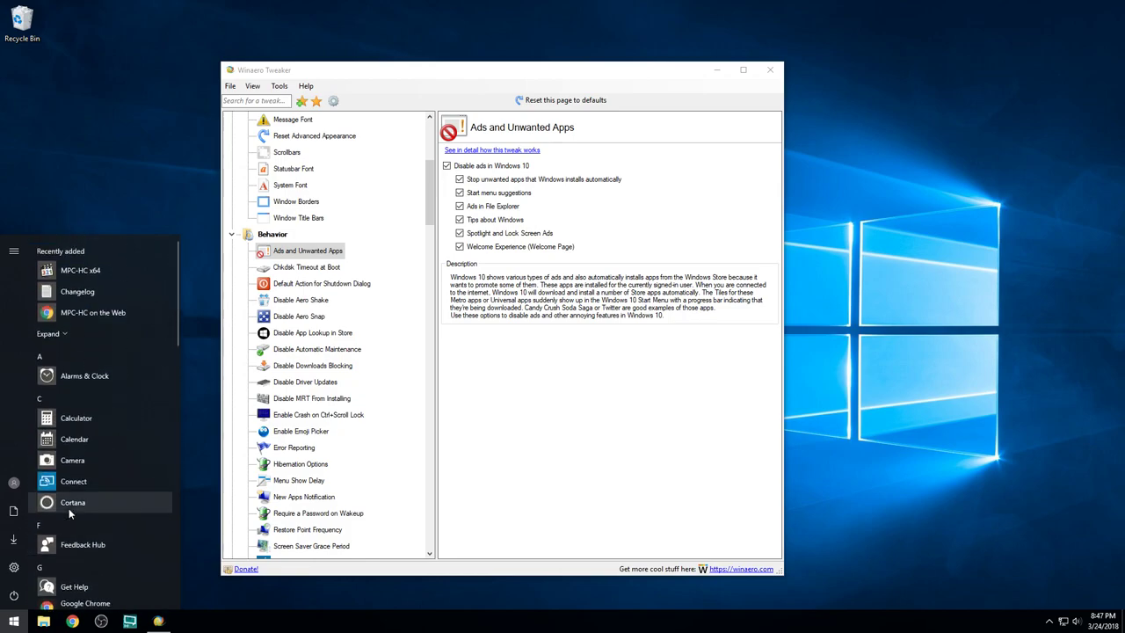
click(201, 432)
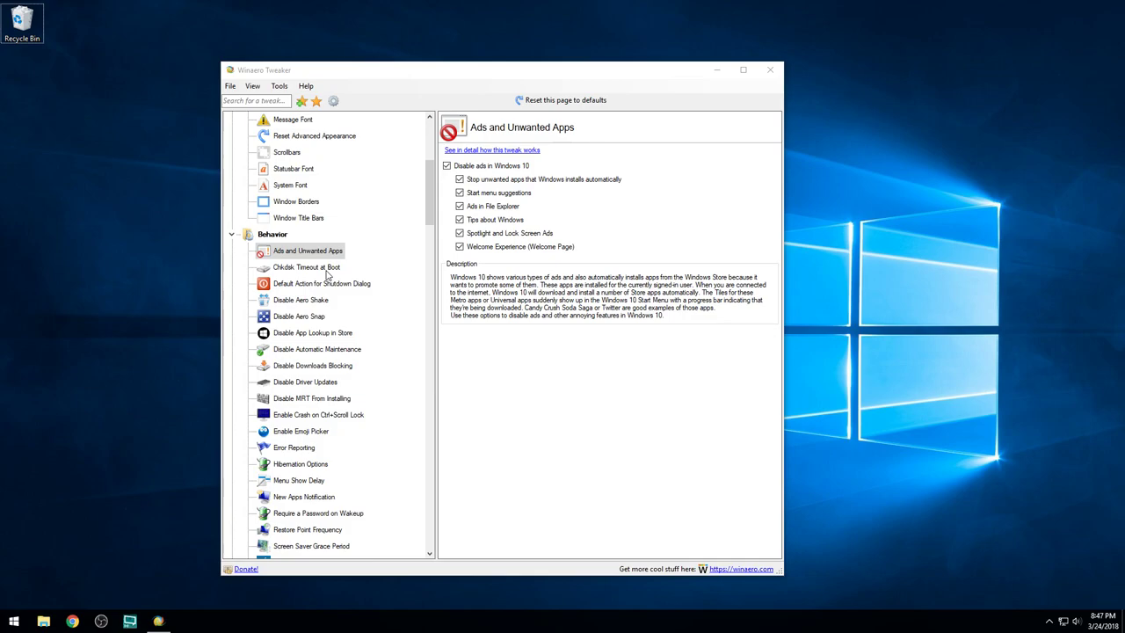
Browse Disable Automatic Maintenance and Disable Downloads Blocking, ending on Disable Driver Updates.
click(318, 350)
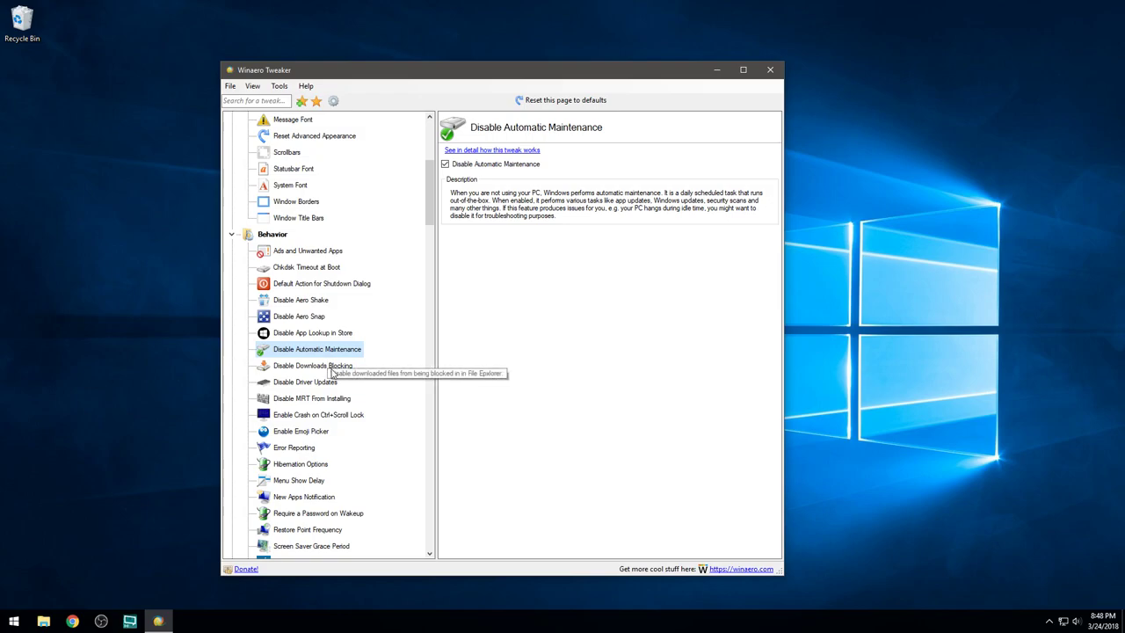
click(331, 368)
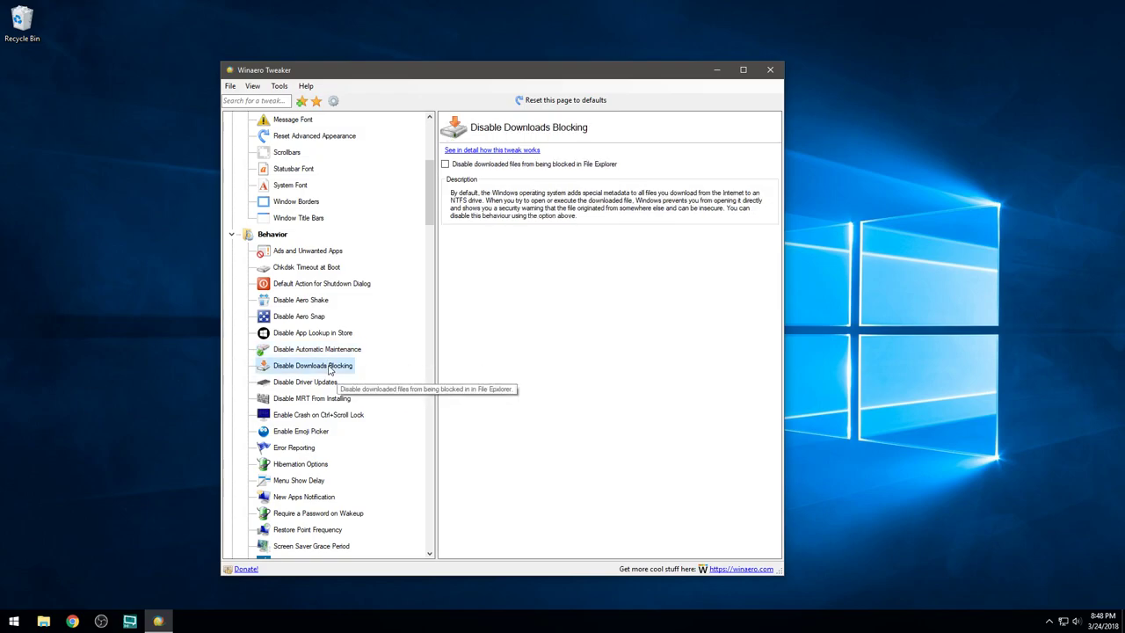
click(324, 386)
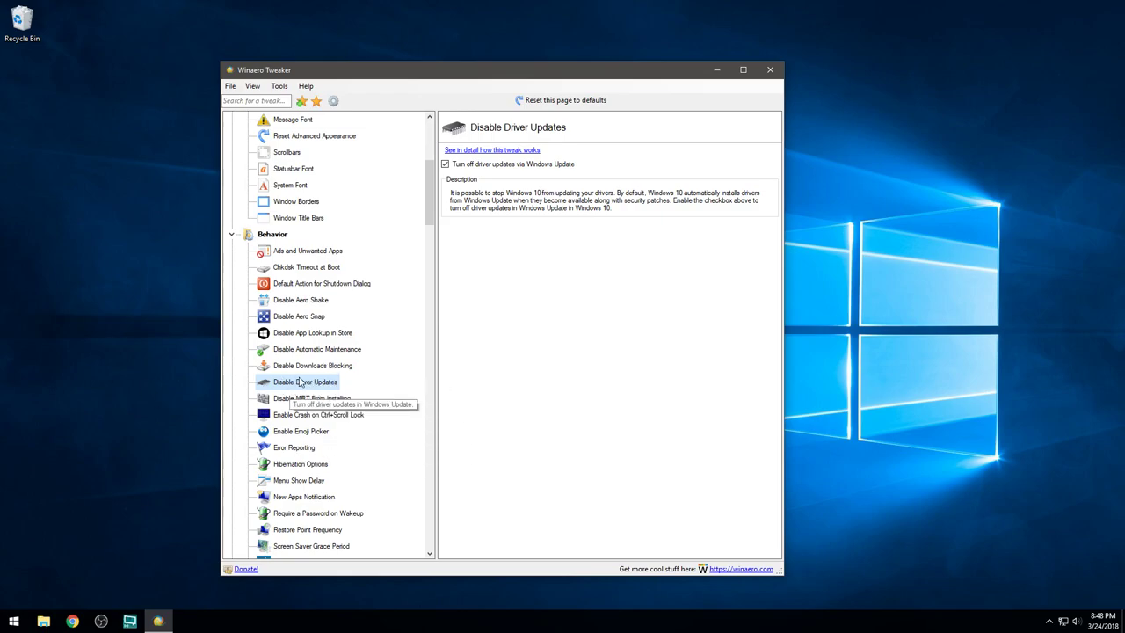
scroll(370, 485, down, 3)
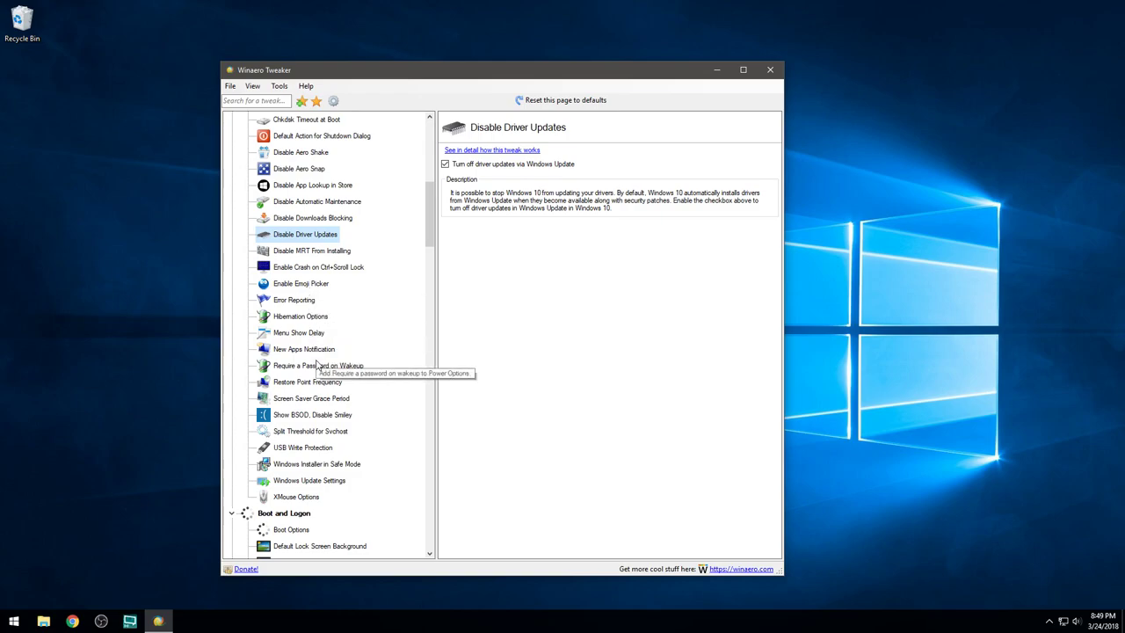
Browse the Show BSOD, Action Center Always Open, Cortana search text, Disable Action Center and Disable Live Tiles pages.
click(324, 421)
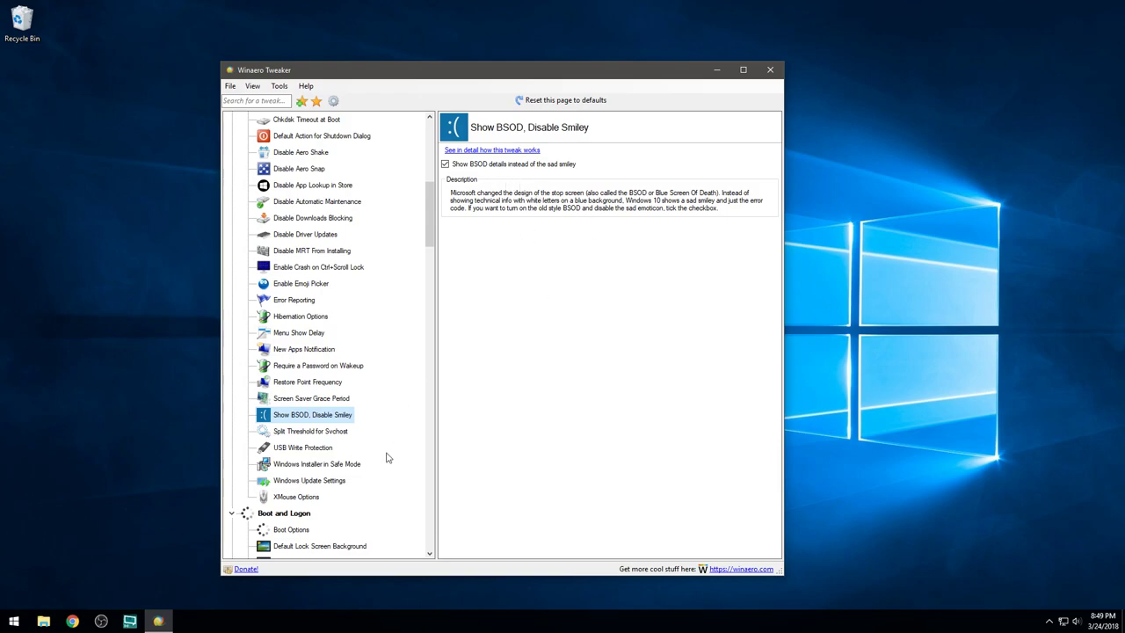
scroll(387, 454, down, 1)
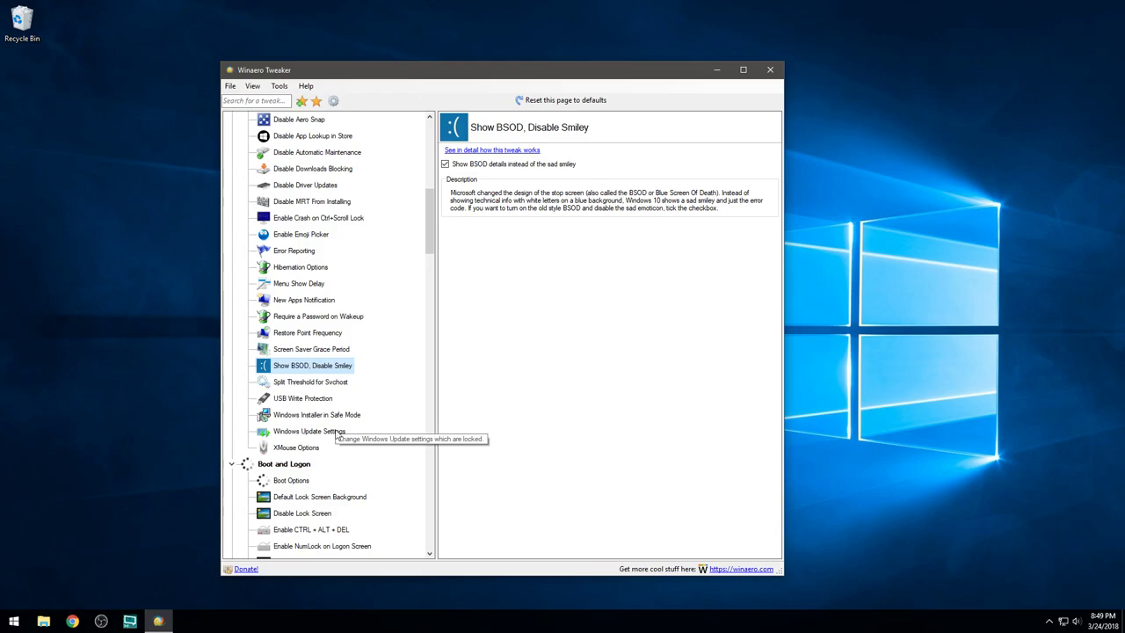
scroll(334, 435, down, 2)
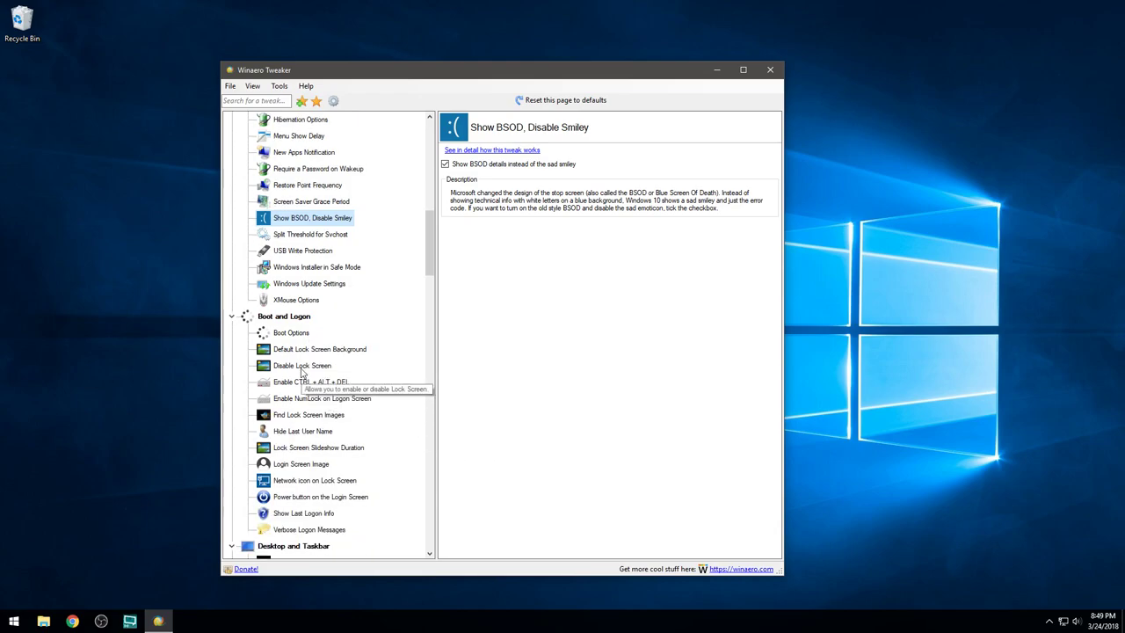
scroll(304, 387, down, 1)
scroll(303, 430, down, 2)
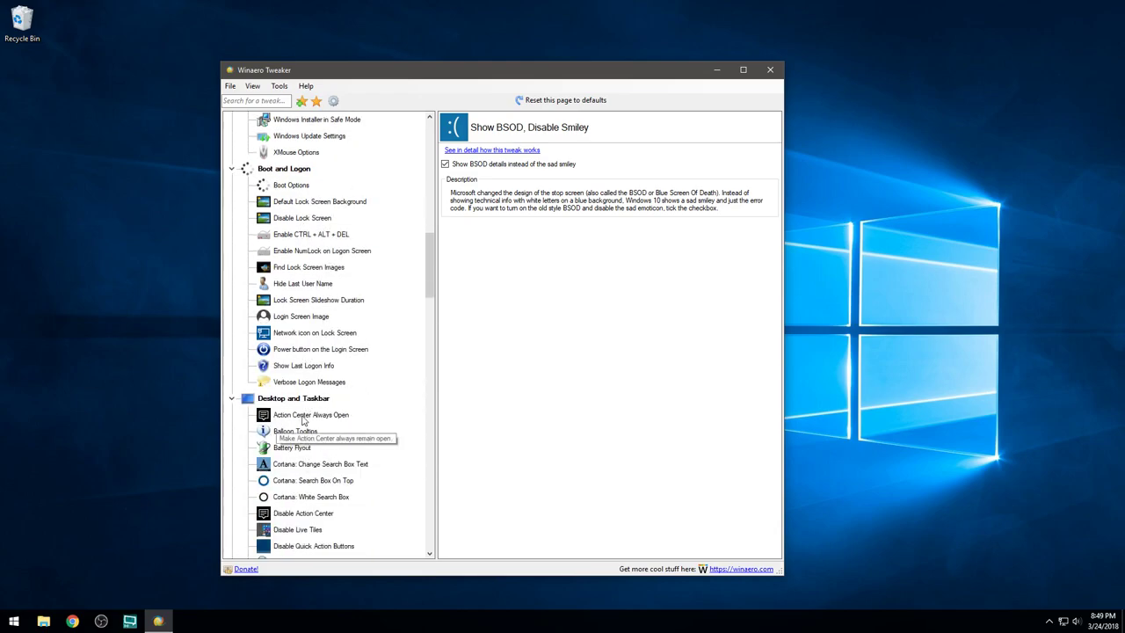
click(304, 417)
scroll(303, 420, down, 1)
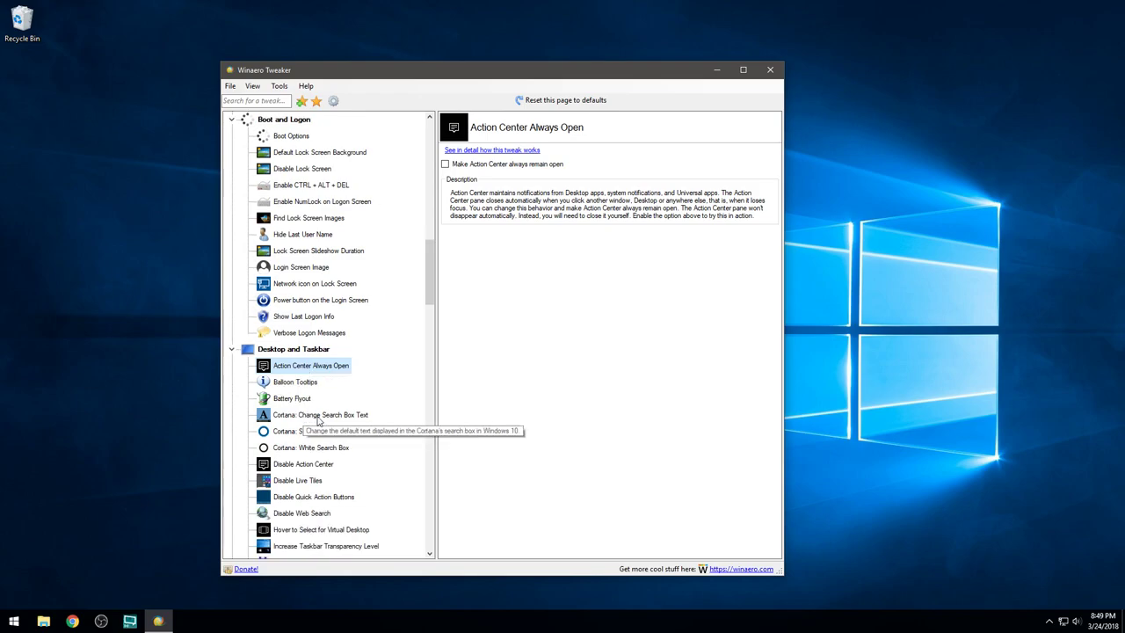
click(318, 417)
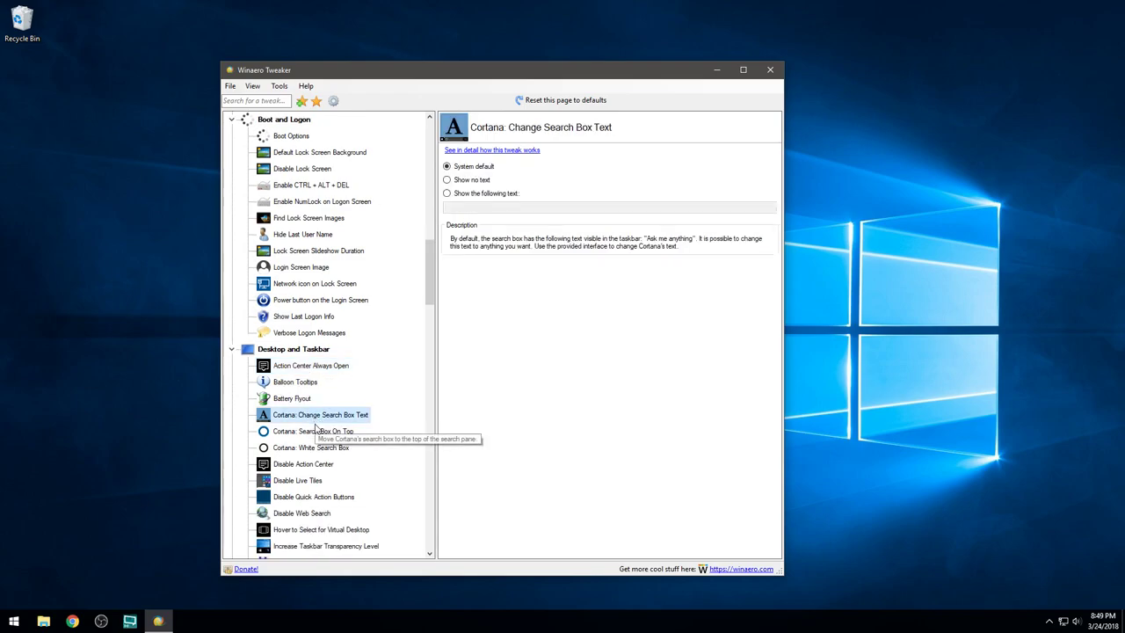
click(313, 466)
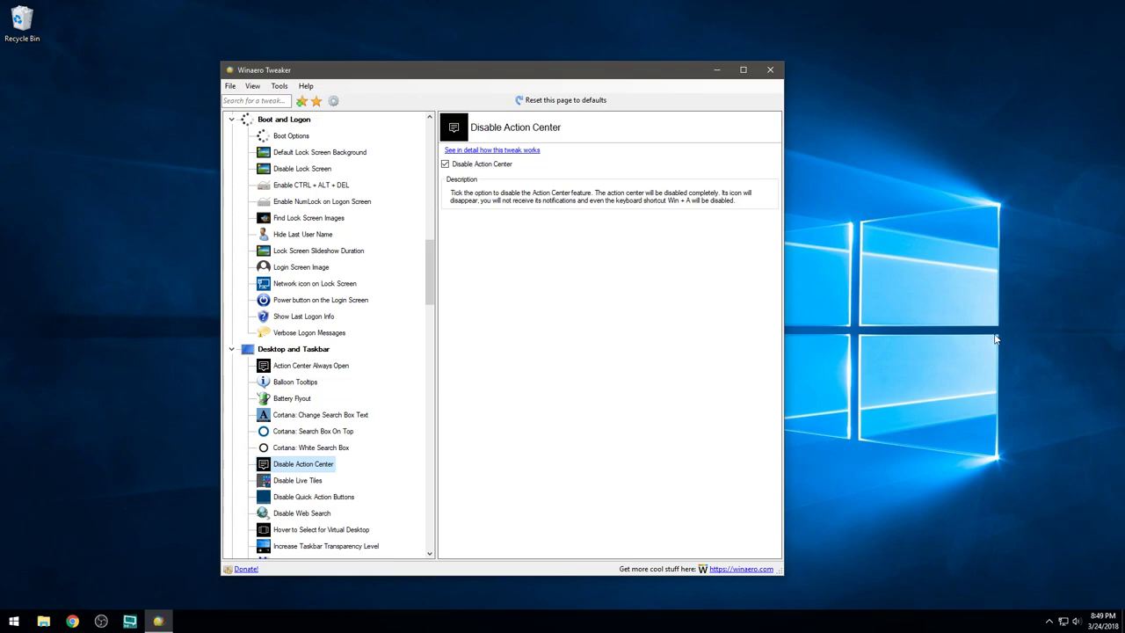
click(319, 482)
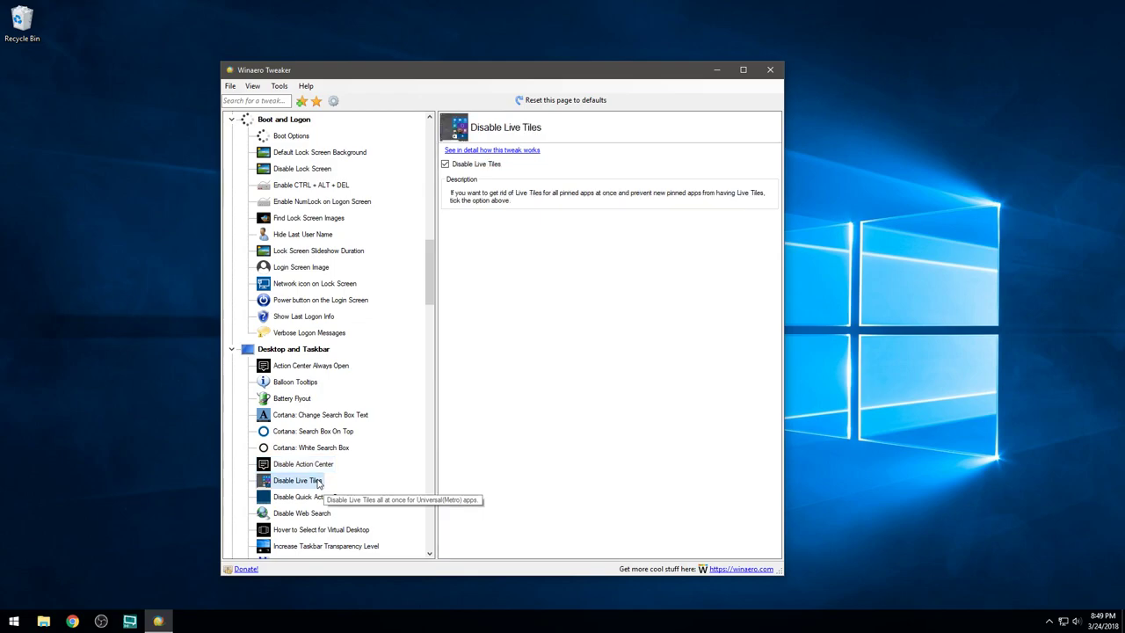
Widen and re-narrow the Start menu to confirm no live tiles, then show Disable Quick Action Buttons.
key(super)
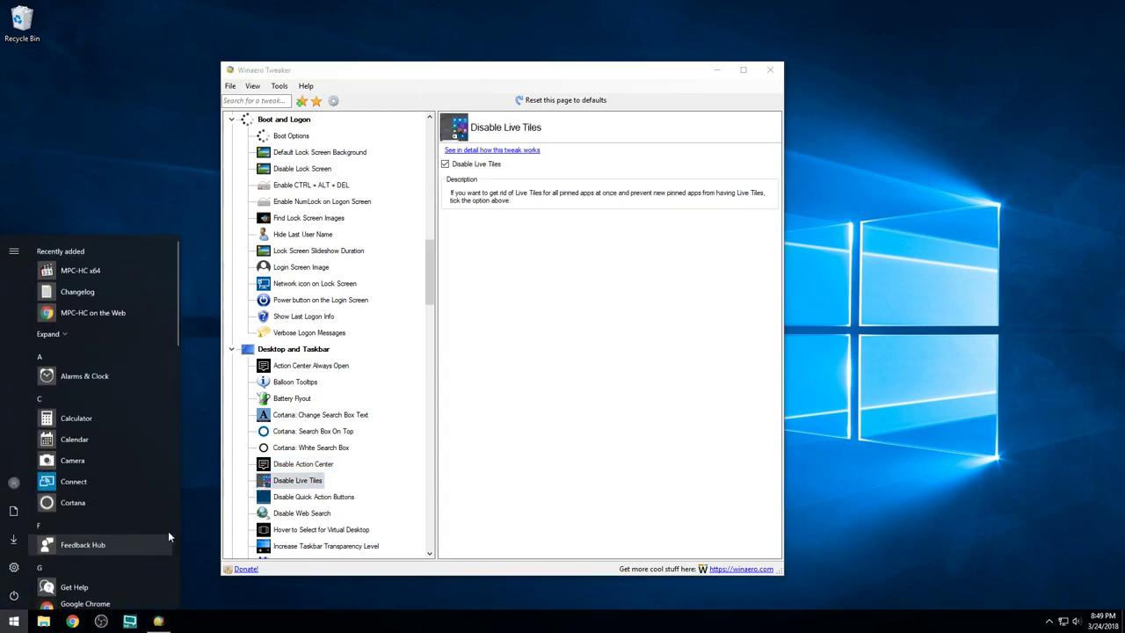
drag(177, 510, 528, 533)
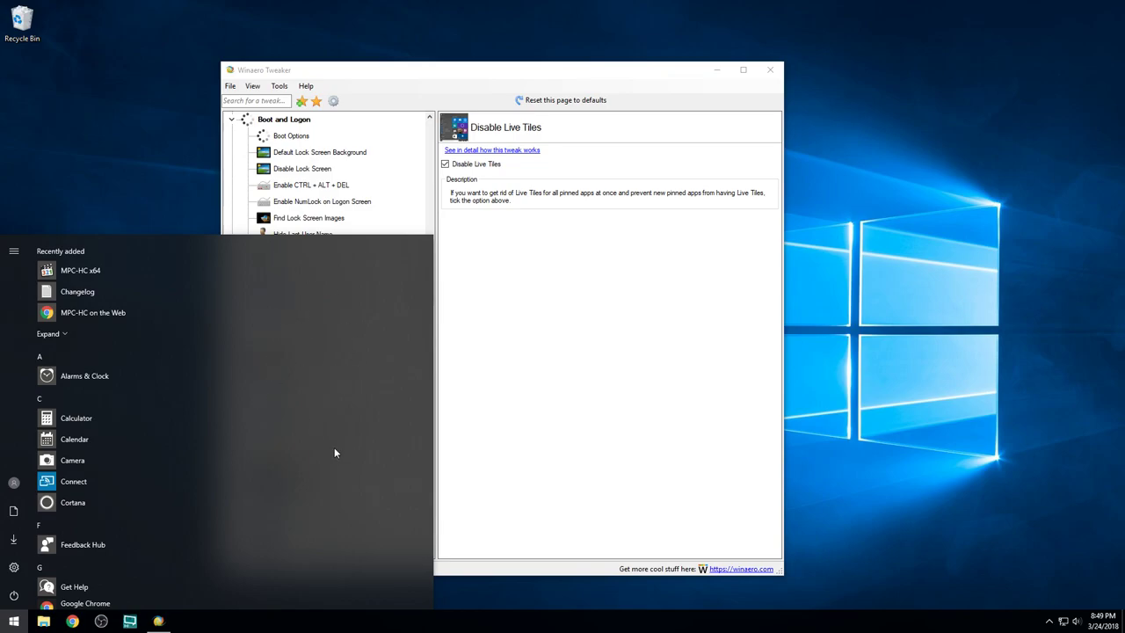
drag(431, 412, 19, 457)
click(691, 381)
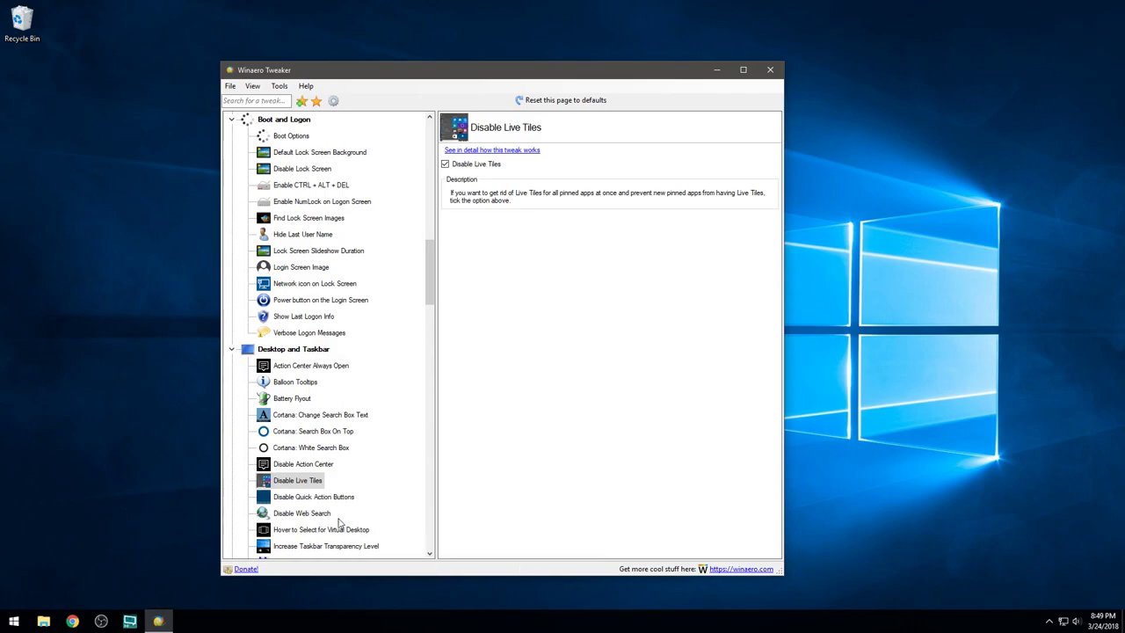
scroll(335, 514, down, 2)
click(323, 400)
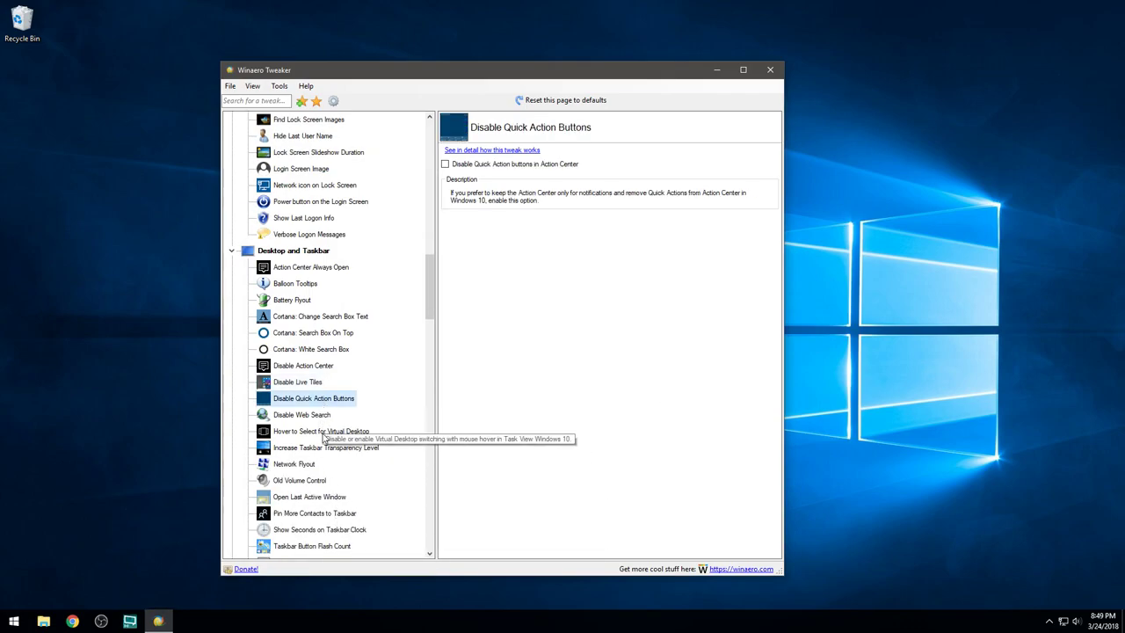
Scroll down to Windows Apps and open Auto-update Store apps, showing Store auto-updates disabled.
scroll(309, 432, down, 1)
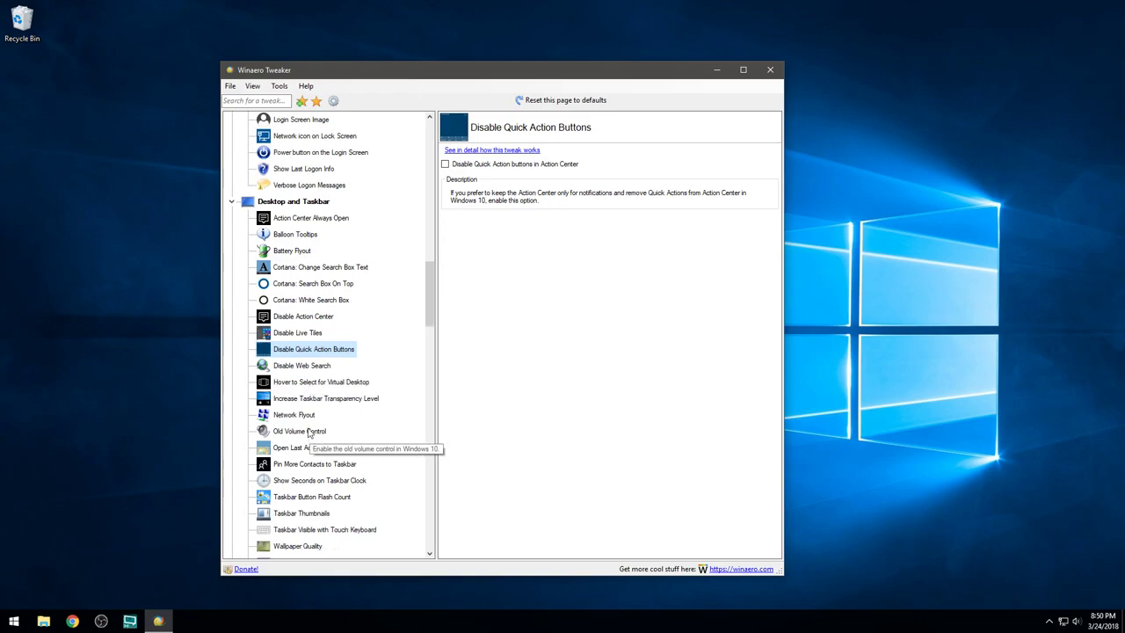
scroll(307, 422, down, 1)
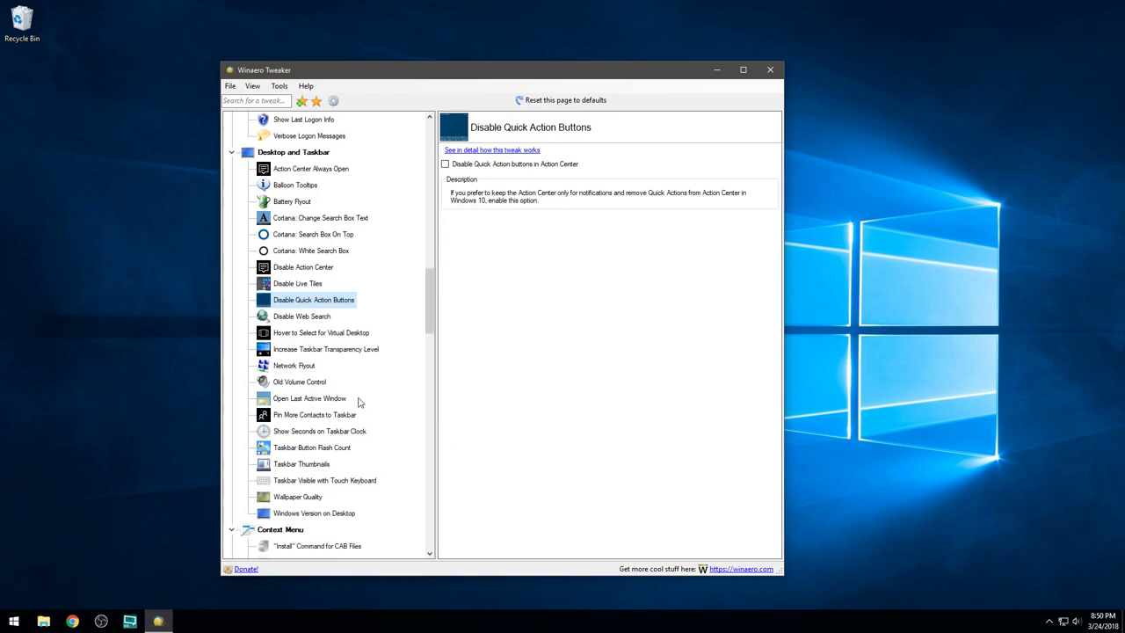
scroll(342, 424, down, 1)
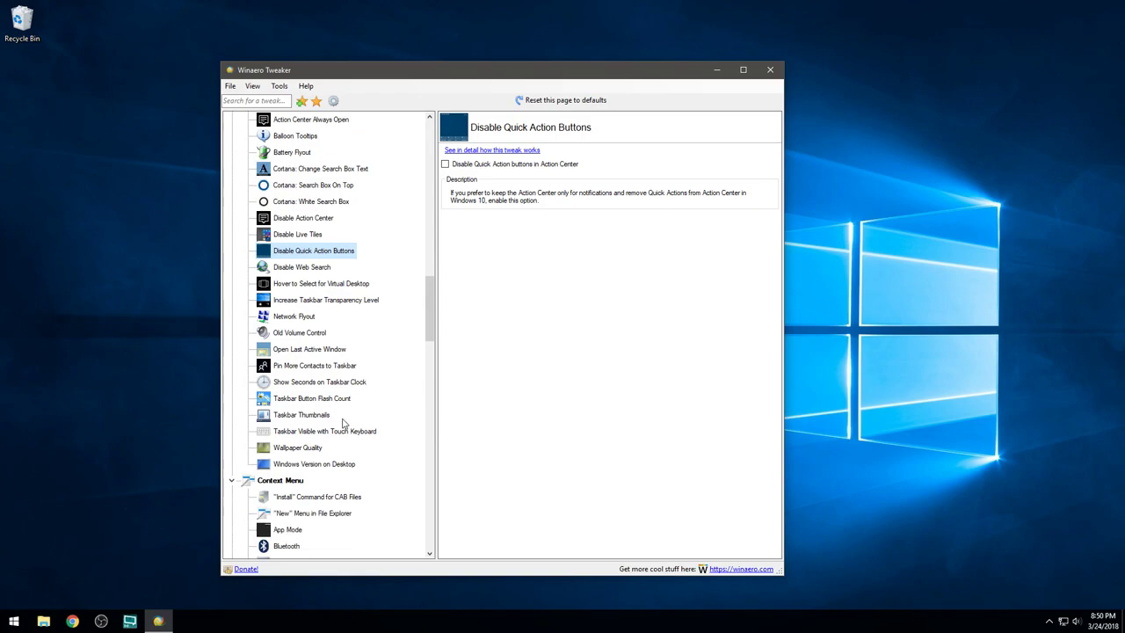
scroll(303, 466, down, 2)
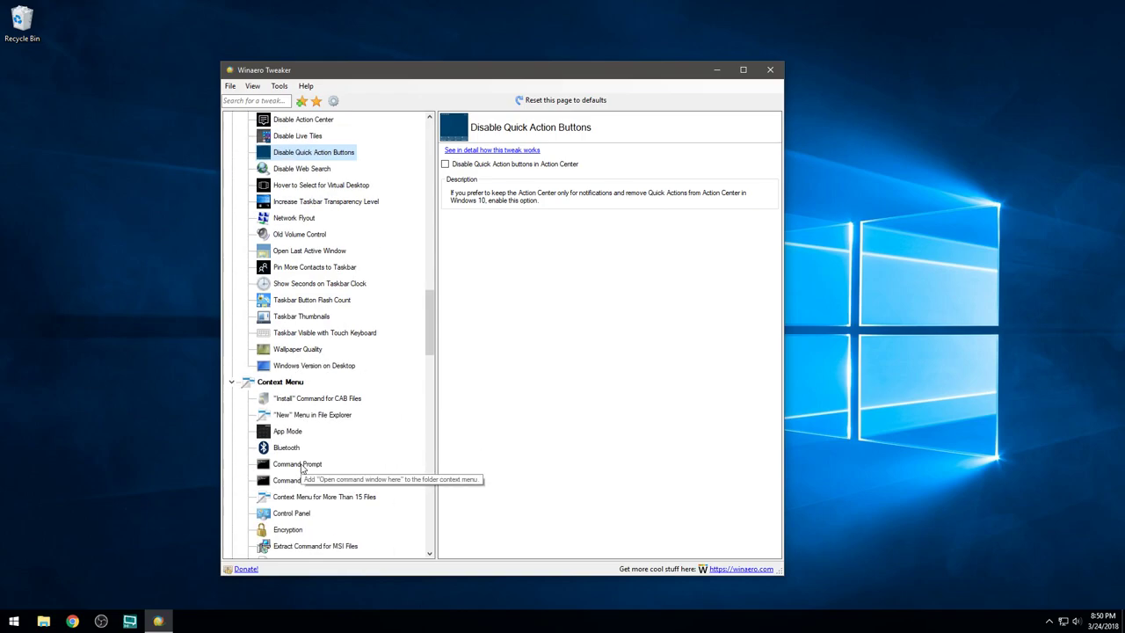
scroll(302, 467, down, 1)
scroll(302, 467, down, 3)
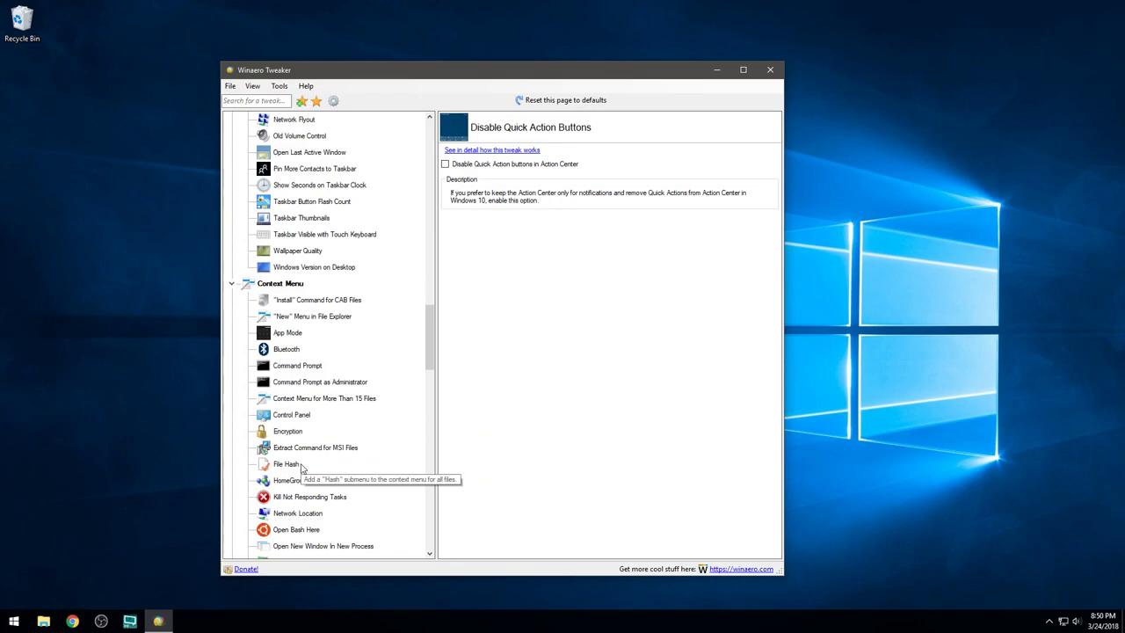
scroll(302, 468, down, 1)
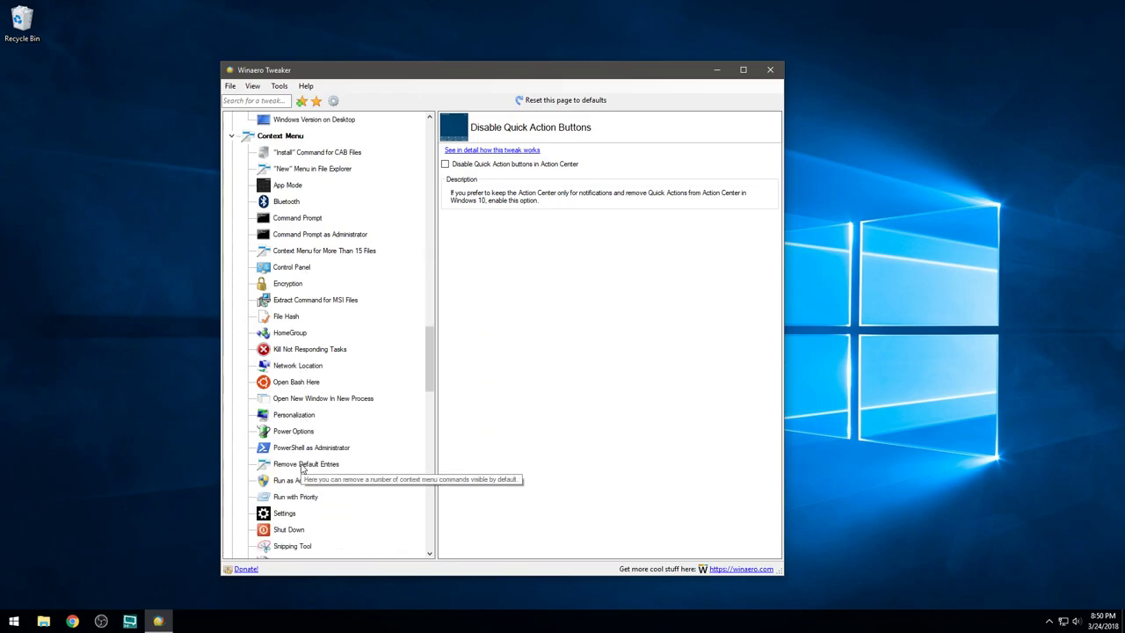
scroll(302, 467, down, 1)
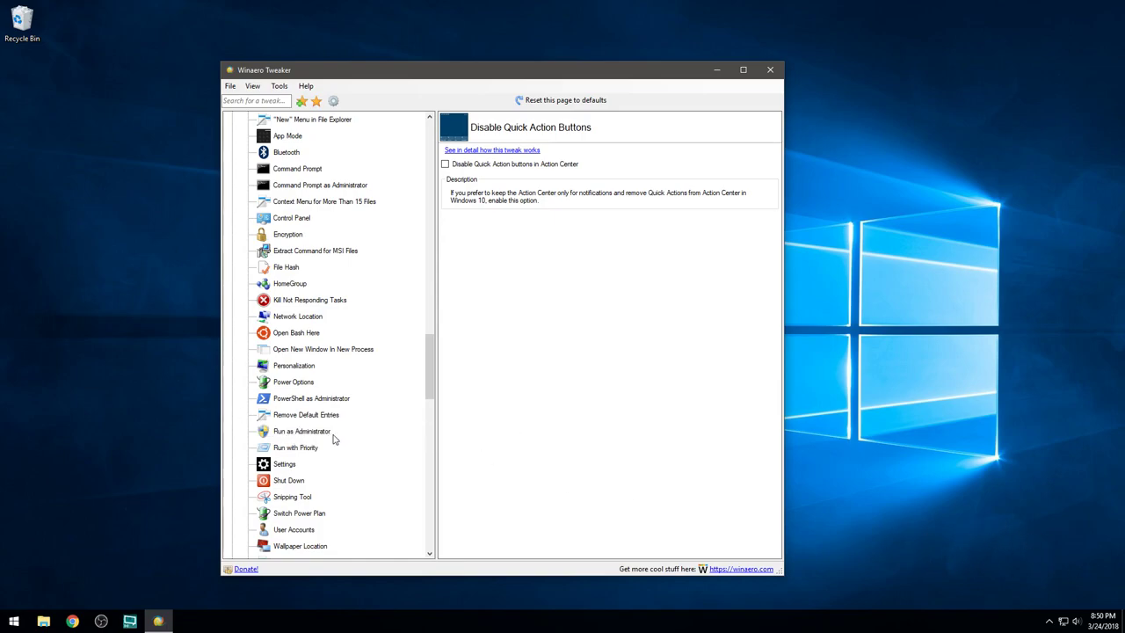
scroll(334, 439, down, 1)
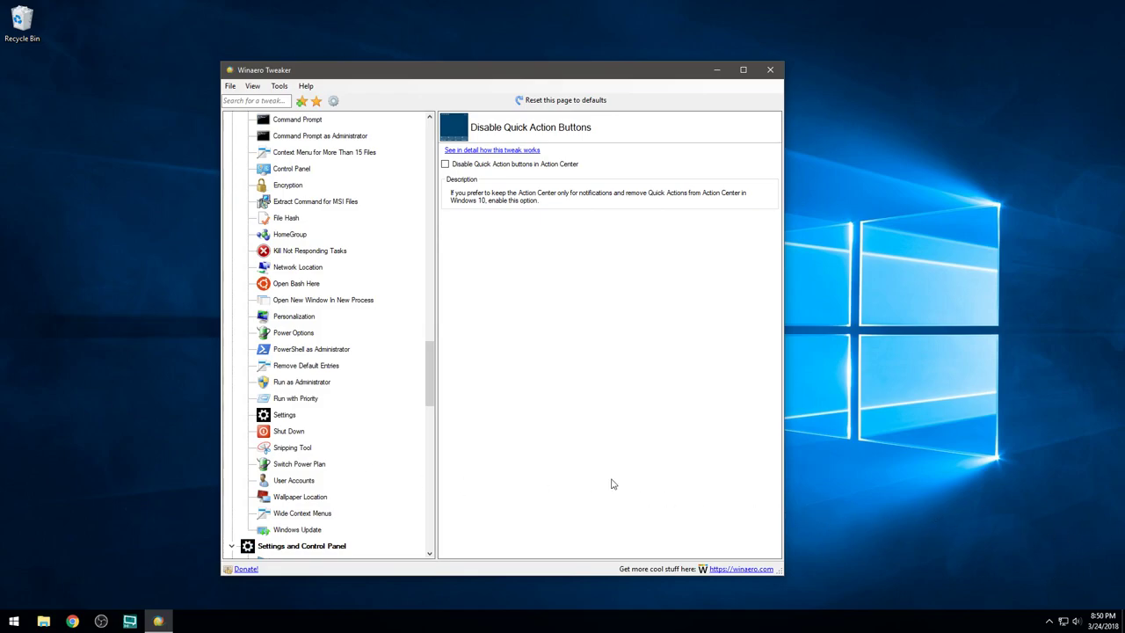
scroll(334, 433, down, 4)
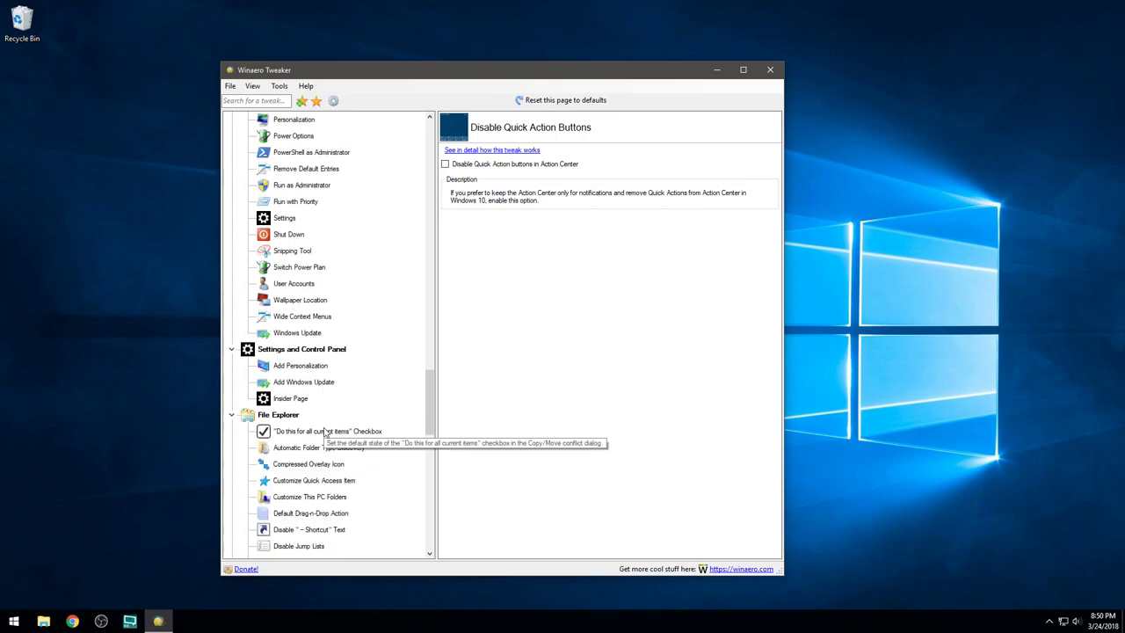
scroll(324, 433, down, 1)
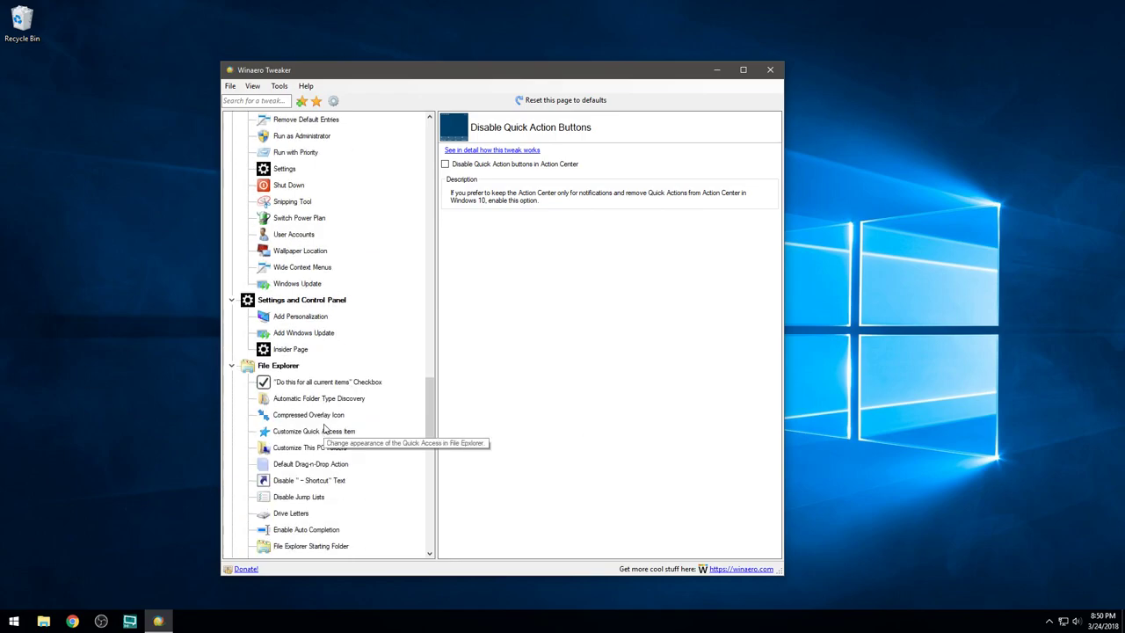
scroll(319, 415, down, 1)
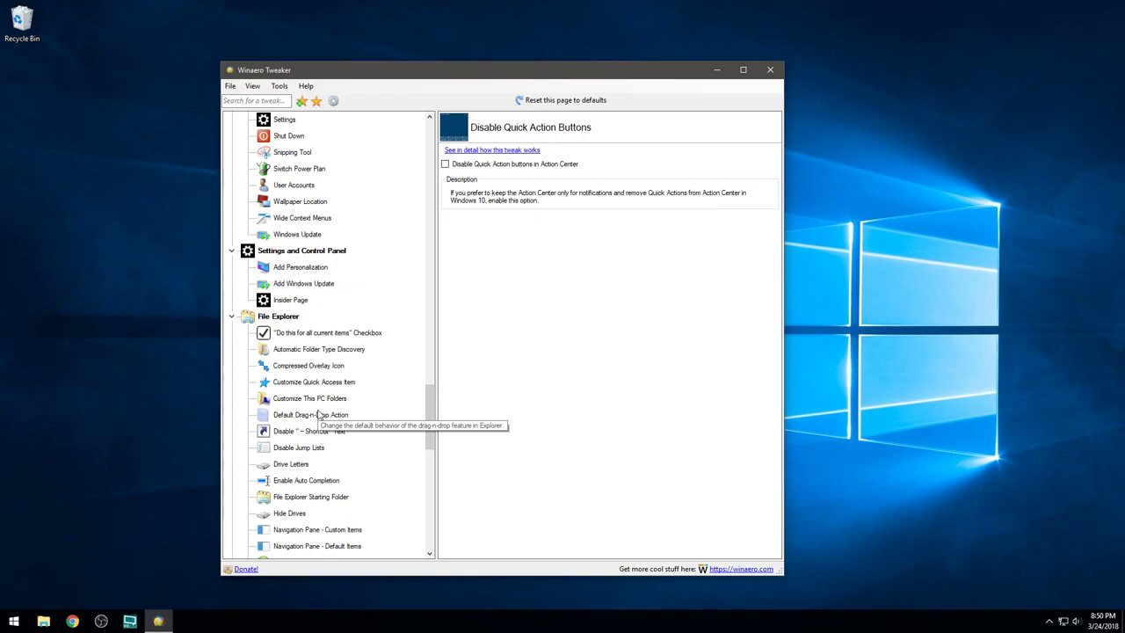
scroll(320, 415, down, 3)
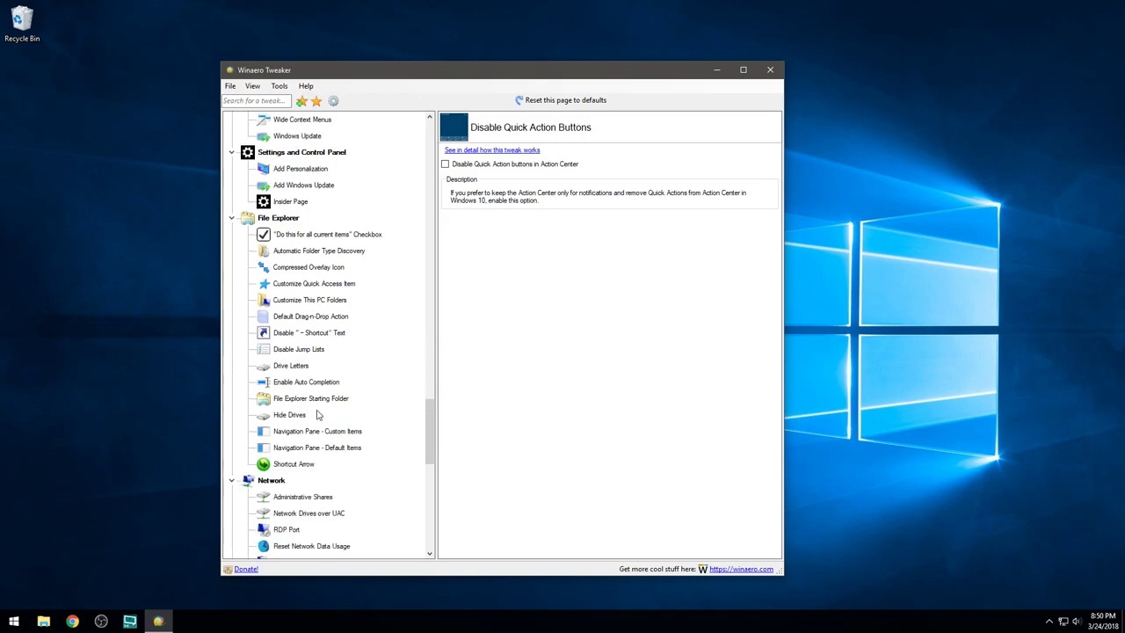
scroll(319, 415, down, 2)
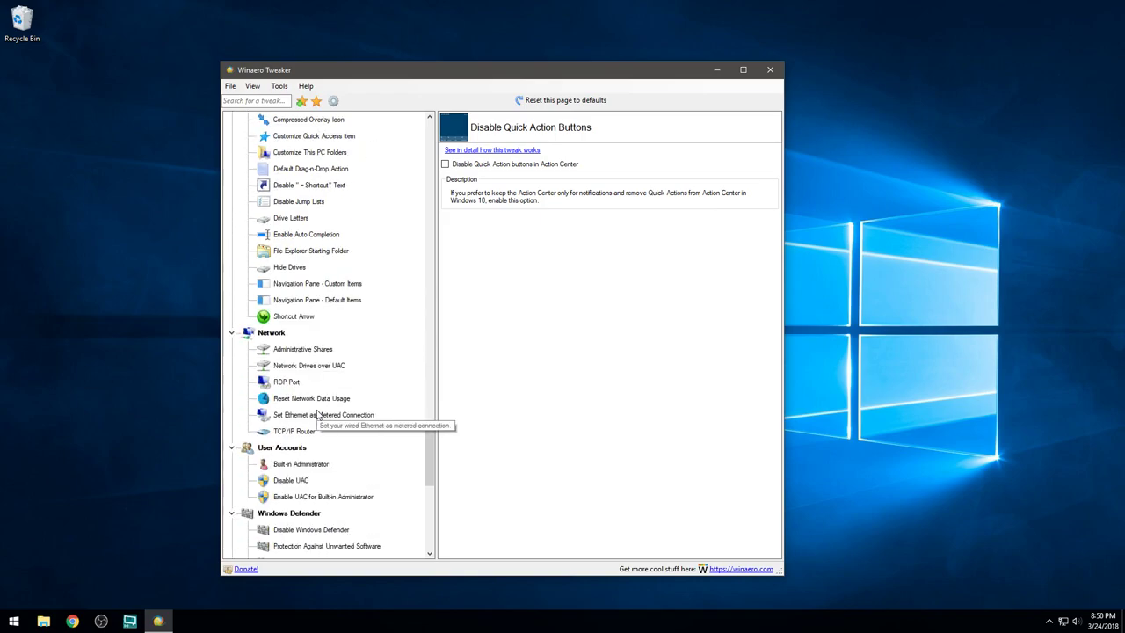
scroll(319, 416, down, 4)
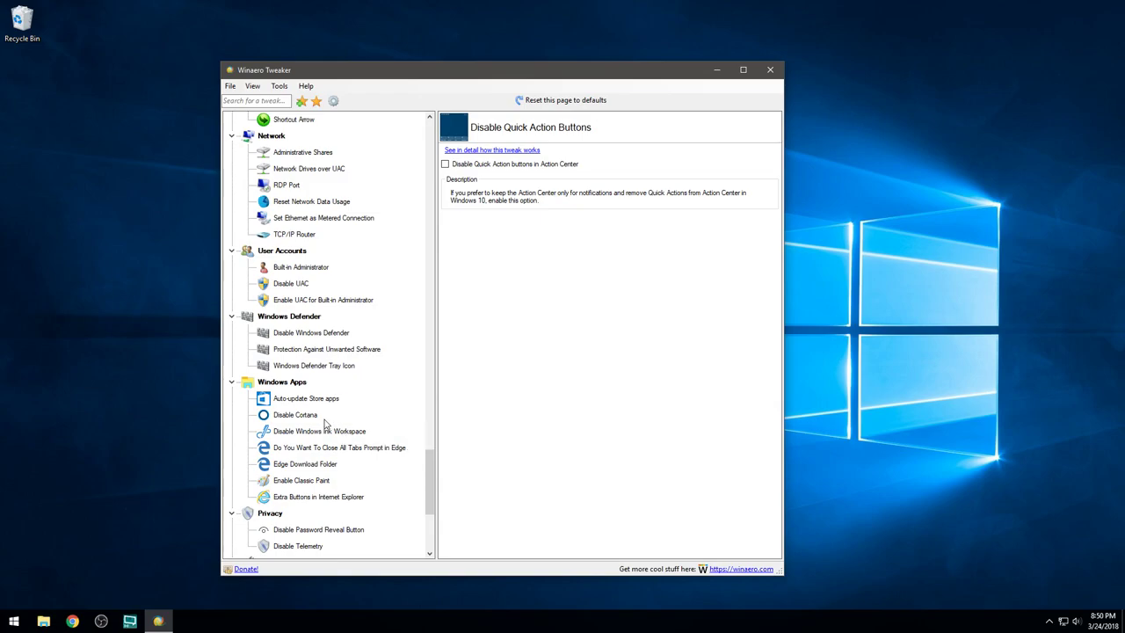
click(277, 399)
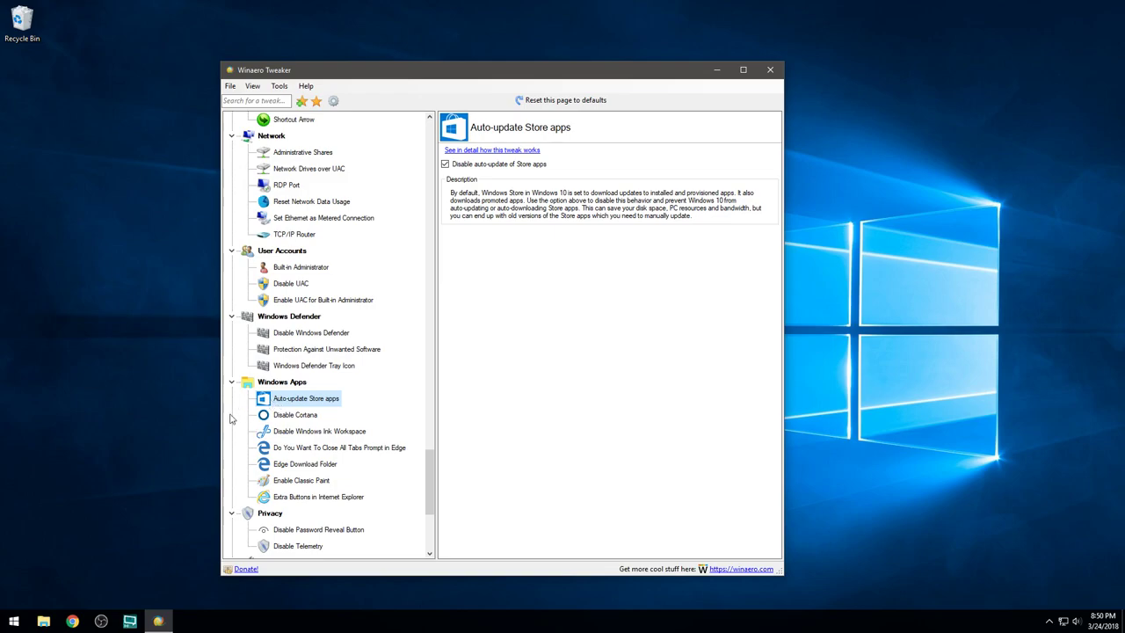
Widen the Start menu and shrink it back to recheck that no live tiles appear.
click(11, 622)
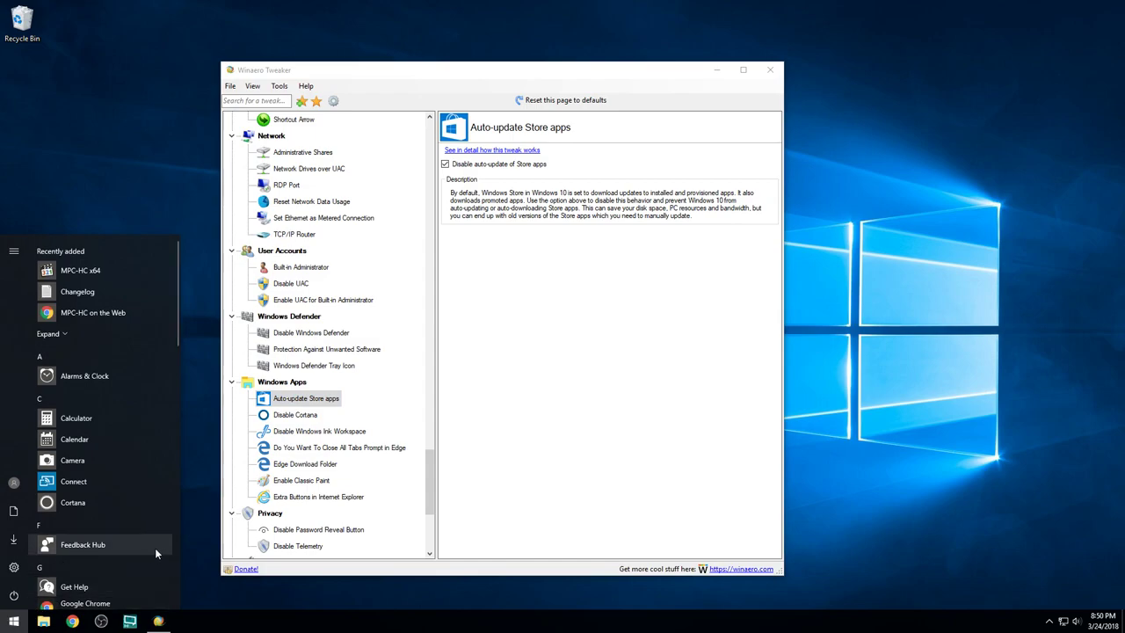
drag(178, 537, 436, 519)
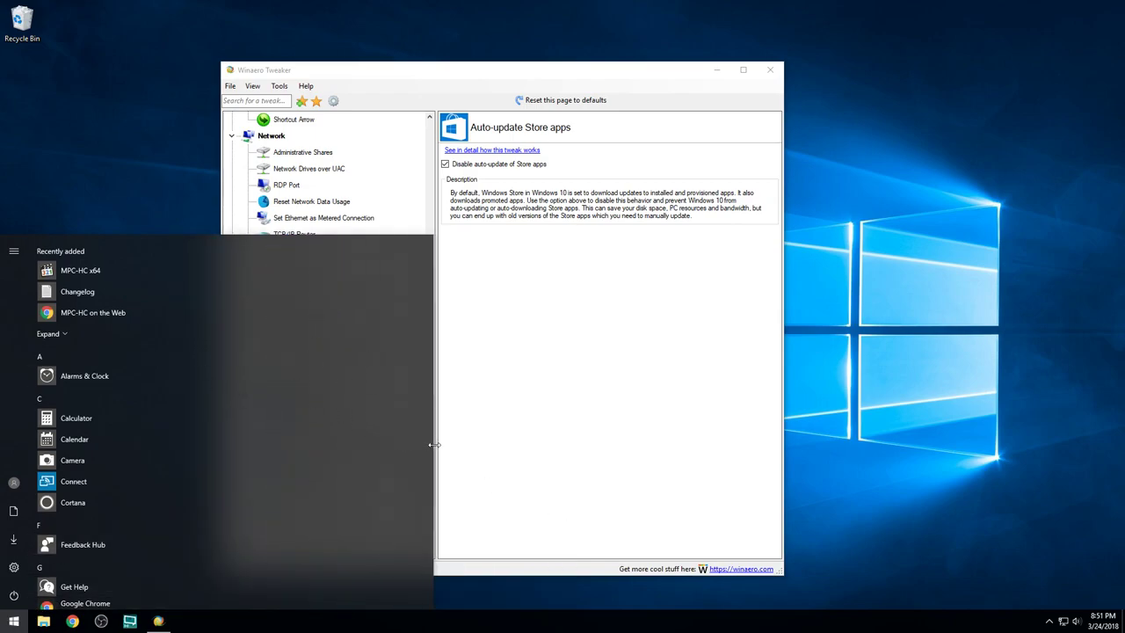
drag(432, 445, 167, 455)
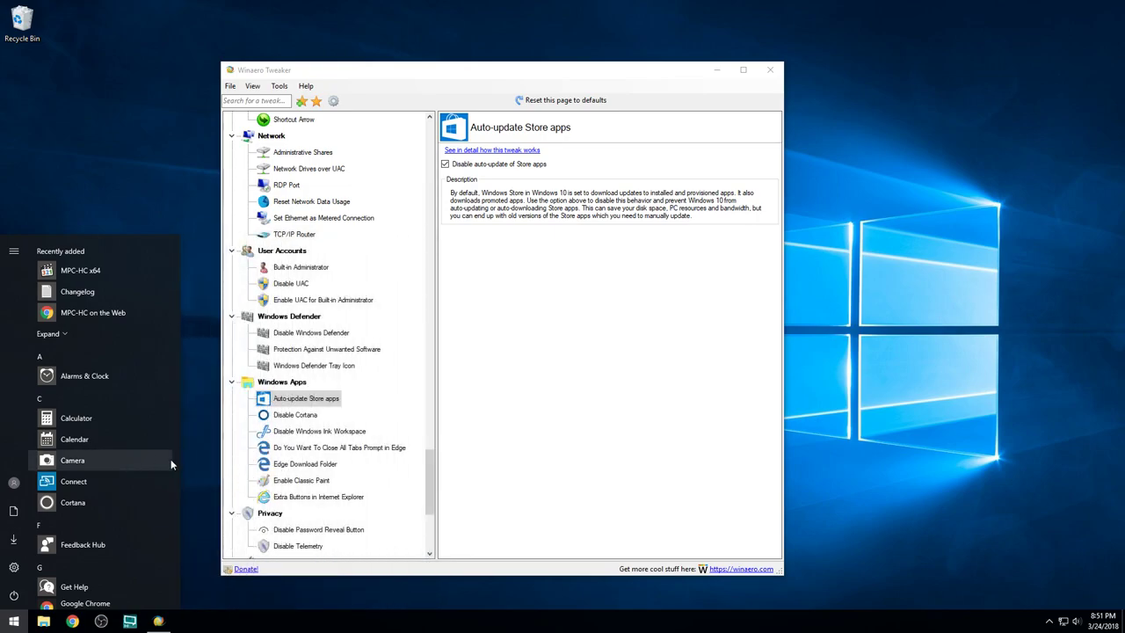
click(588, 451)
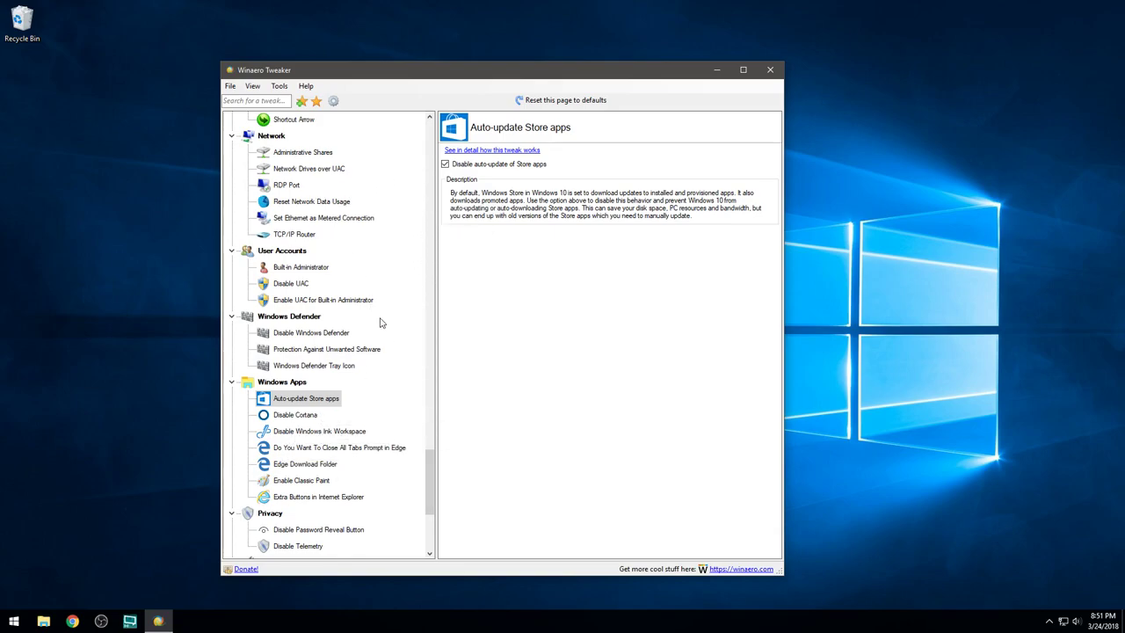
Review the Disable Cortana and Windows Ink Workspace pages, then open Disable Telemetry with telemetry off.
click(288, 416)
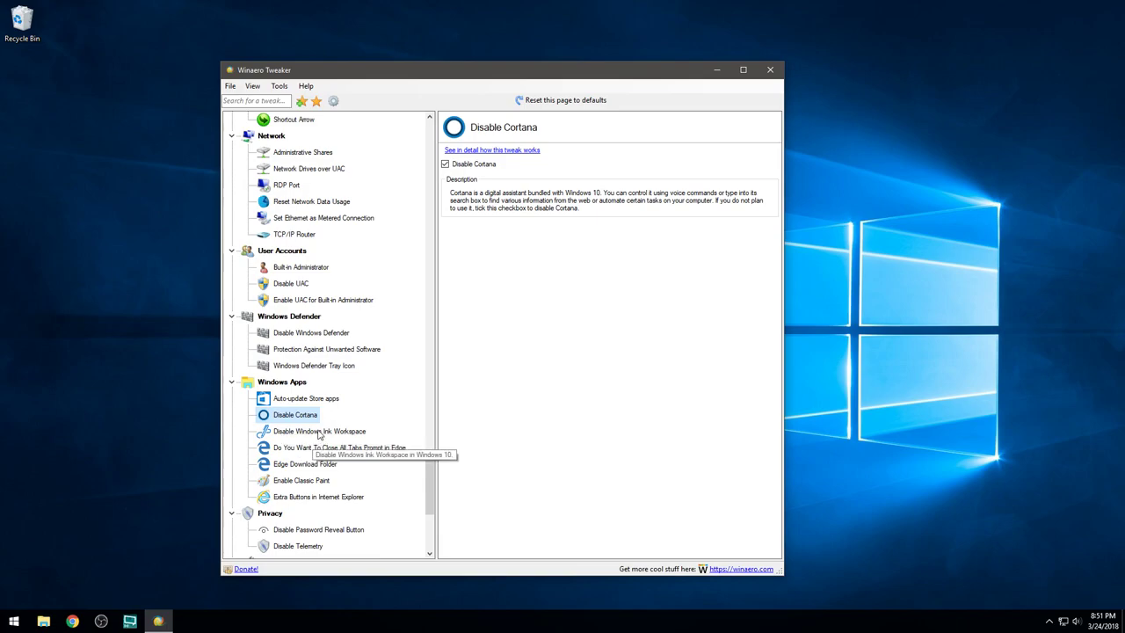
click(319, 434)
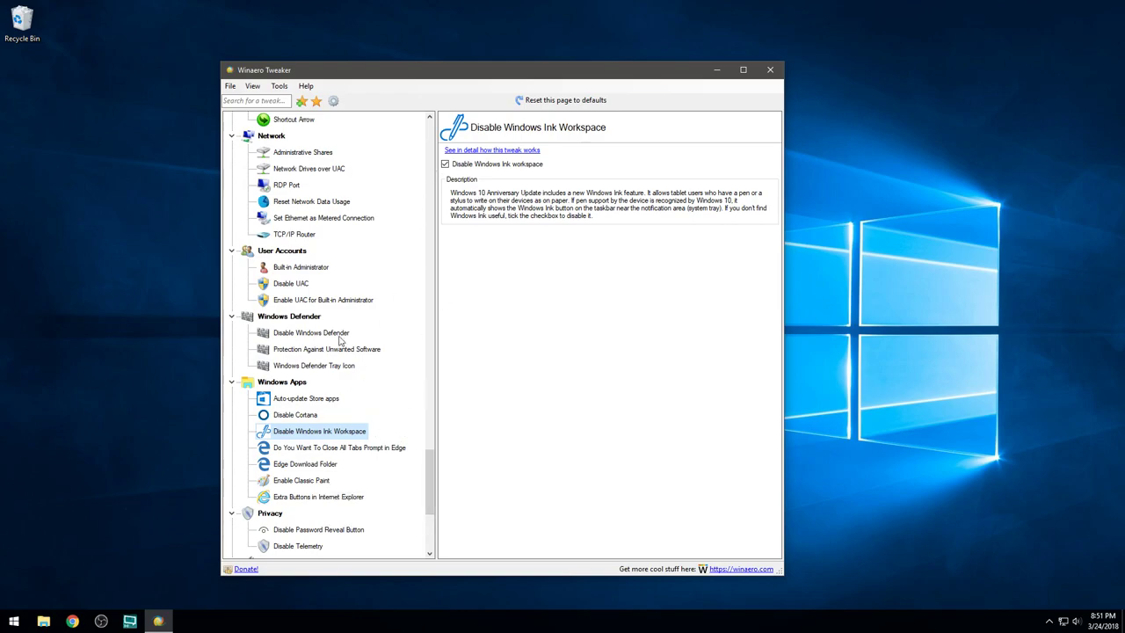
scroll(295, 496, down, 1)
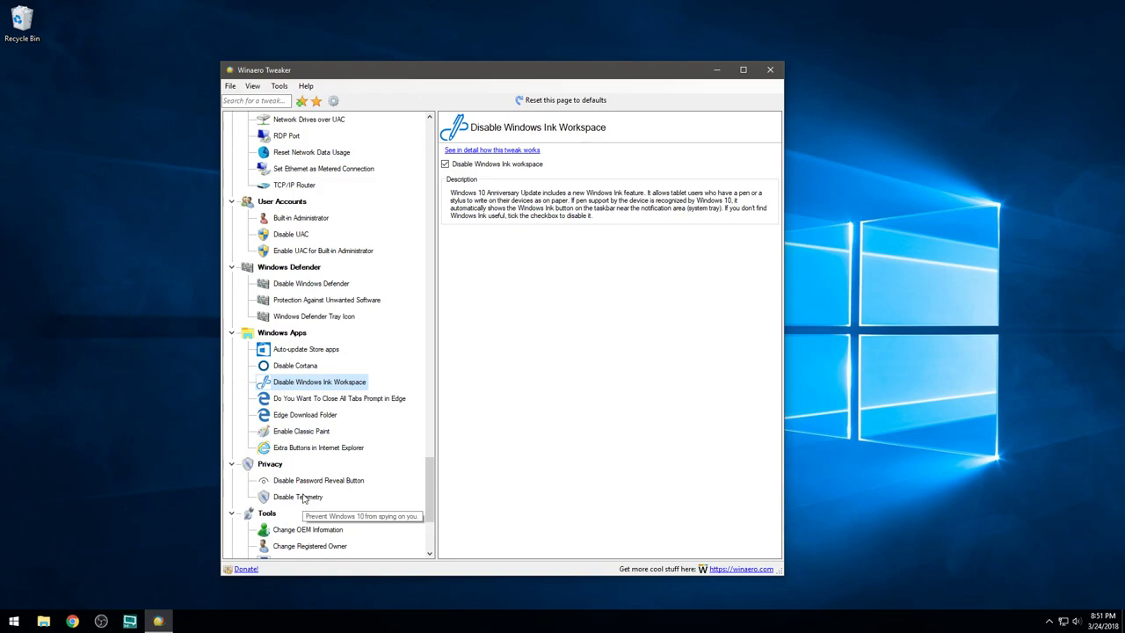
scroll(304, 499, down, 1)
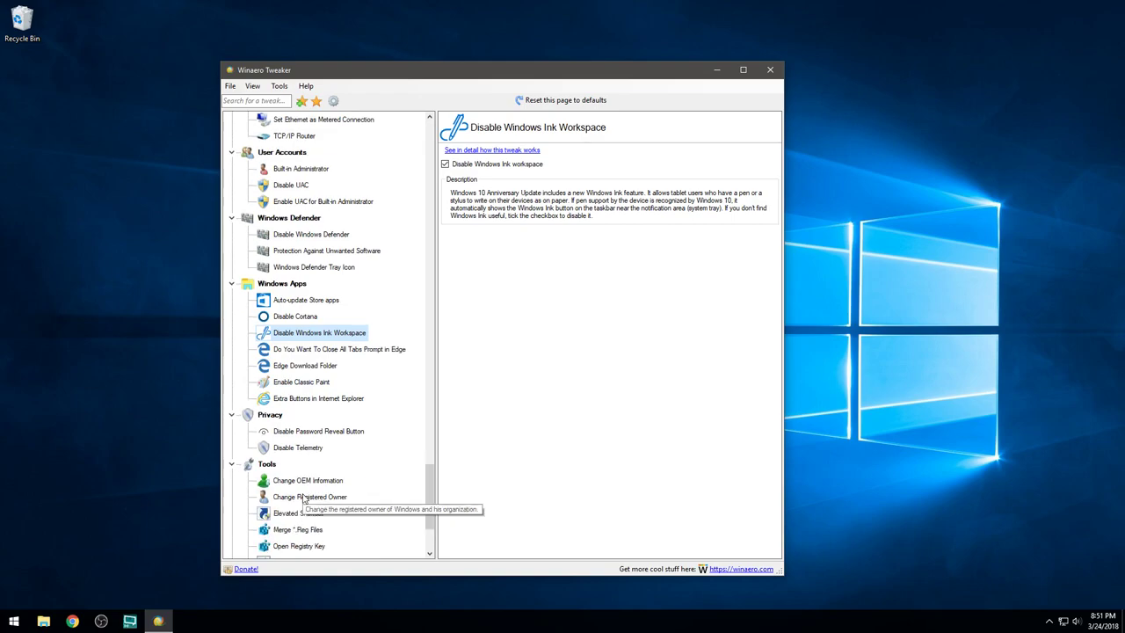
click(298, 450)
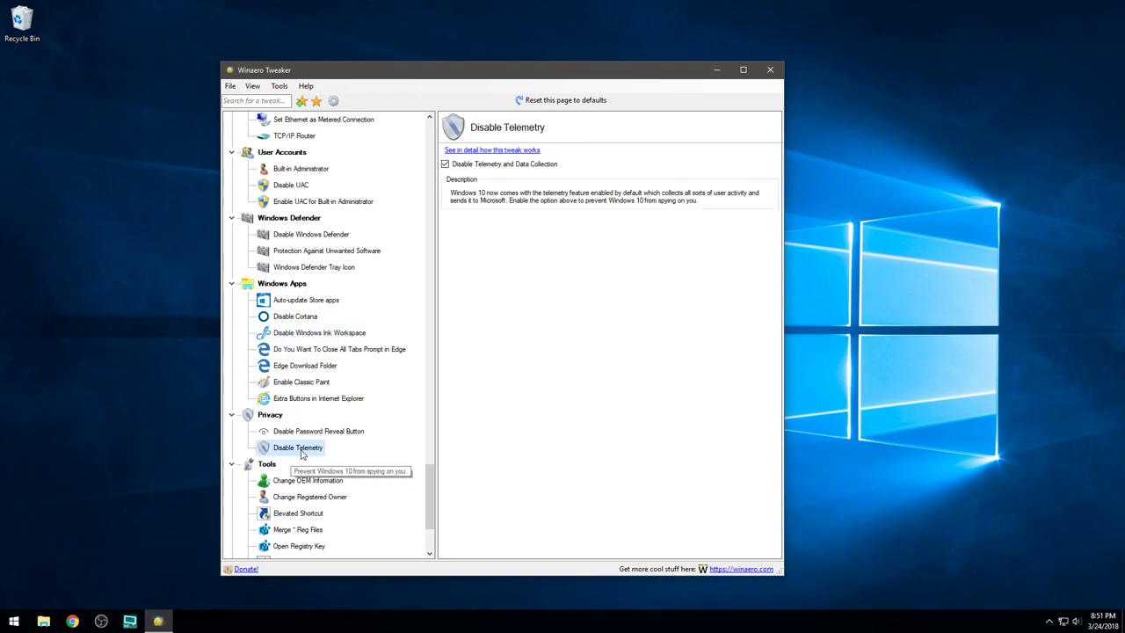
scroll(302, 454, down, 1)
scroll(302, 453, down, 1)
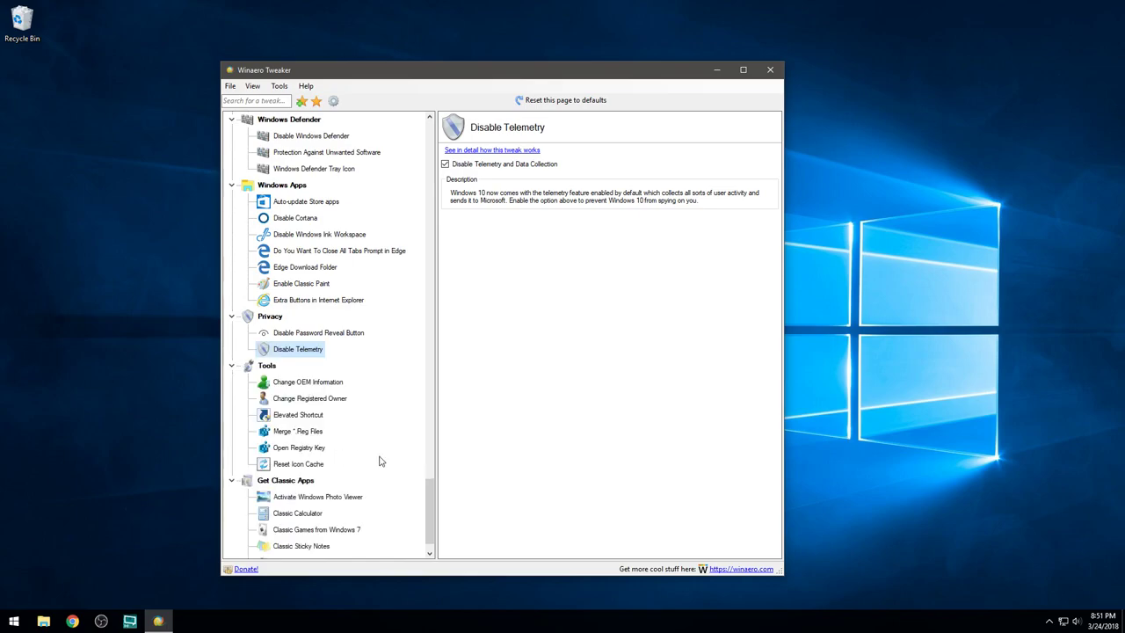
scroll(380, 462, down, 1)
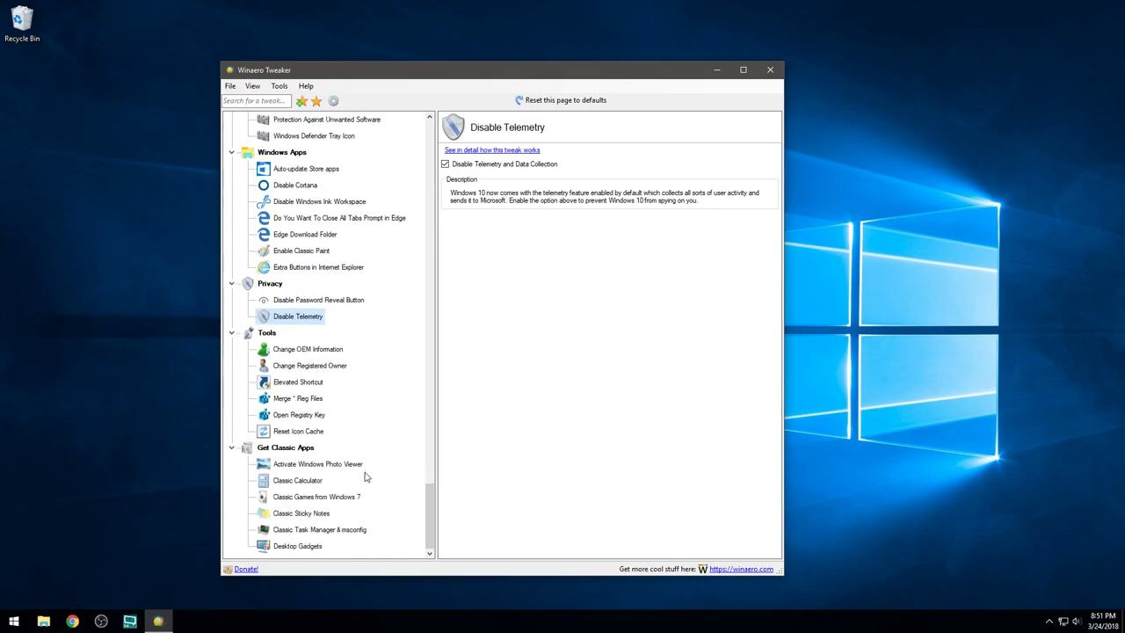
Look through the Get Classic Apps pages, ending on Activate Windows Photo Viewer, and scroll the tree up.
click(305, 546)
click(297, 530)
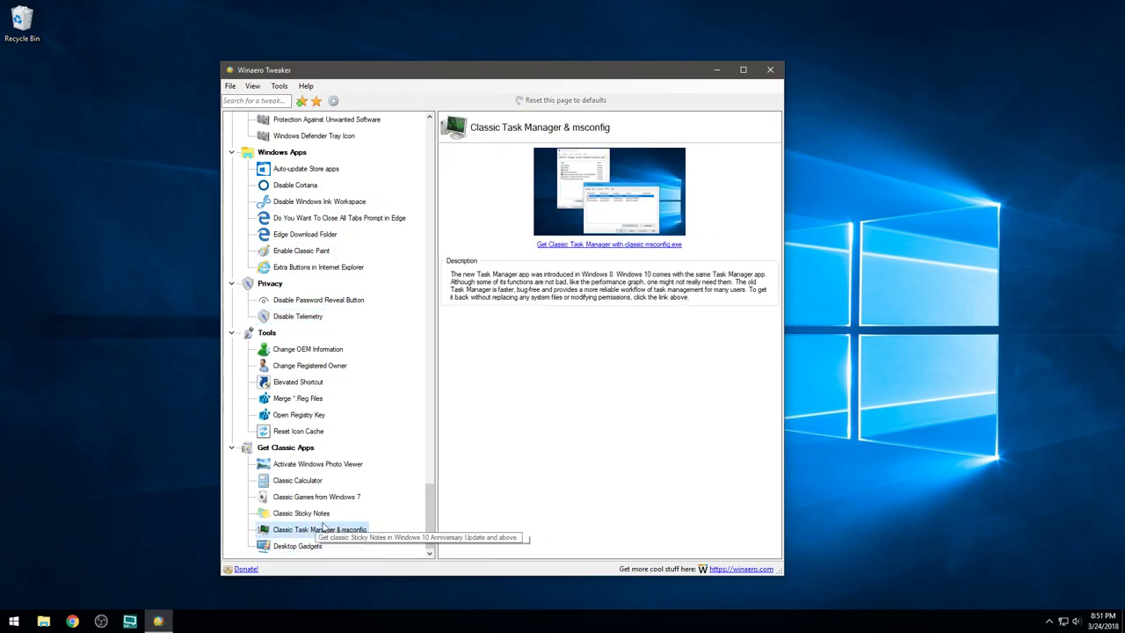
click(295, 515)
click(296, 497)
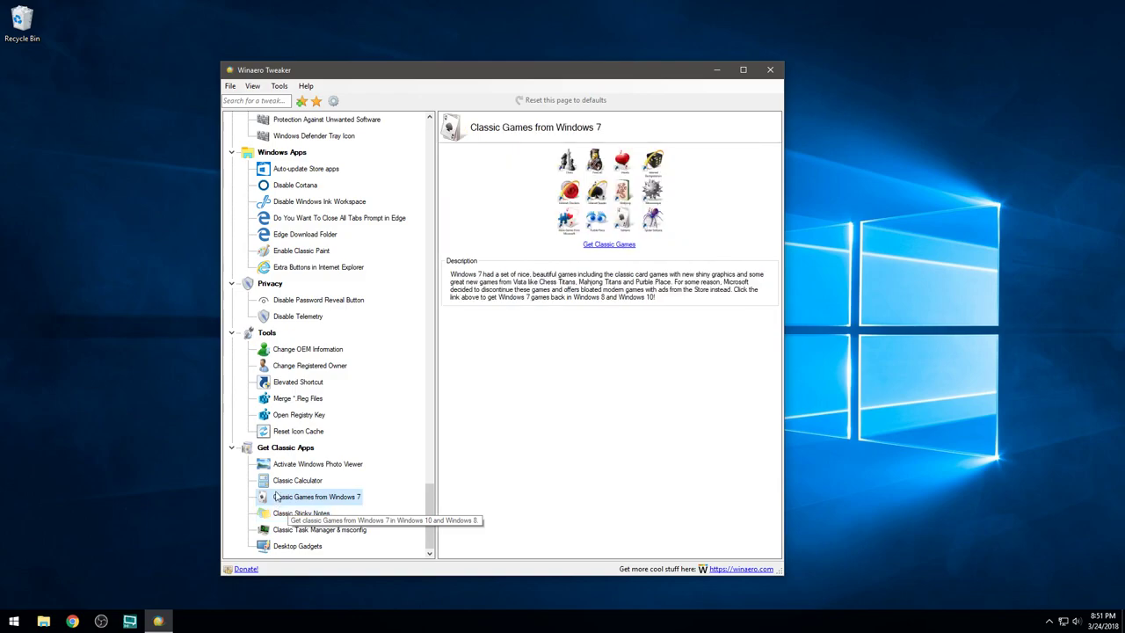
click(297, 480)
click(300, 466)
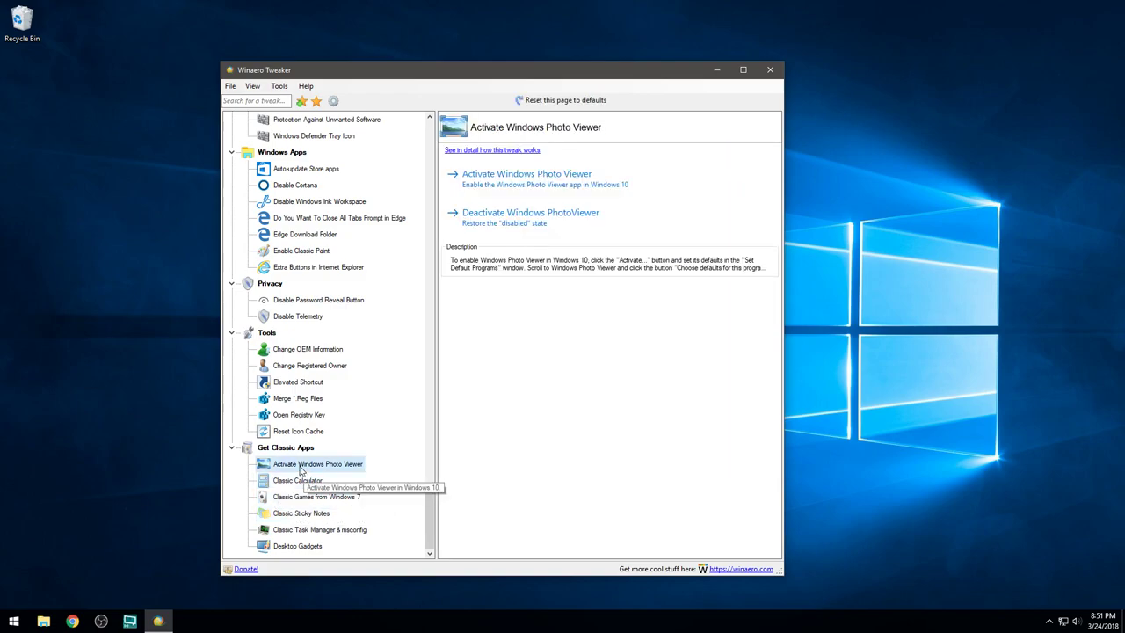
scroll(301, 472, up, 10)
scroll(299, 470, up, 20)
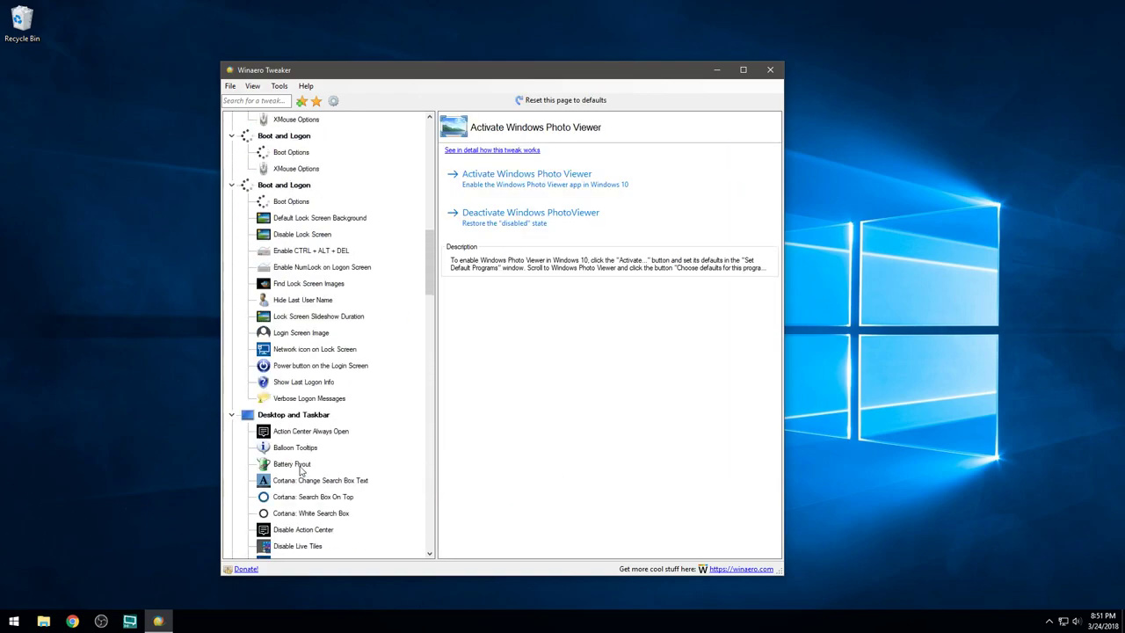
Close Winaero Tweaker, then widen and re-narrow the Start menu to view its tile-free app list.
click(769, 71)
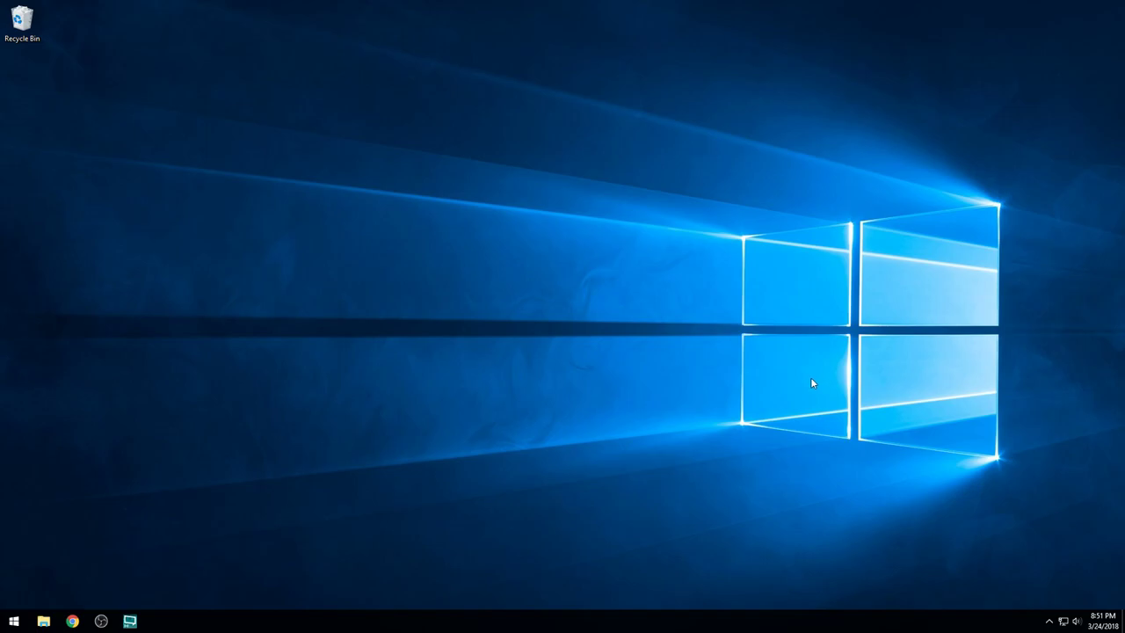
click(14, 621)
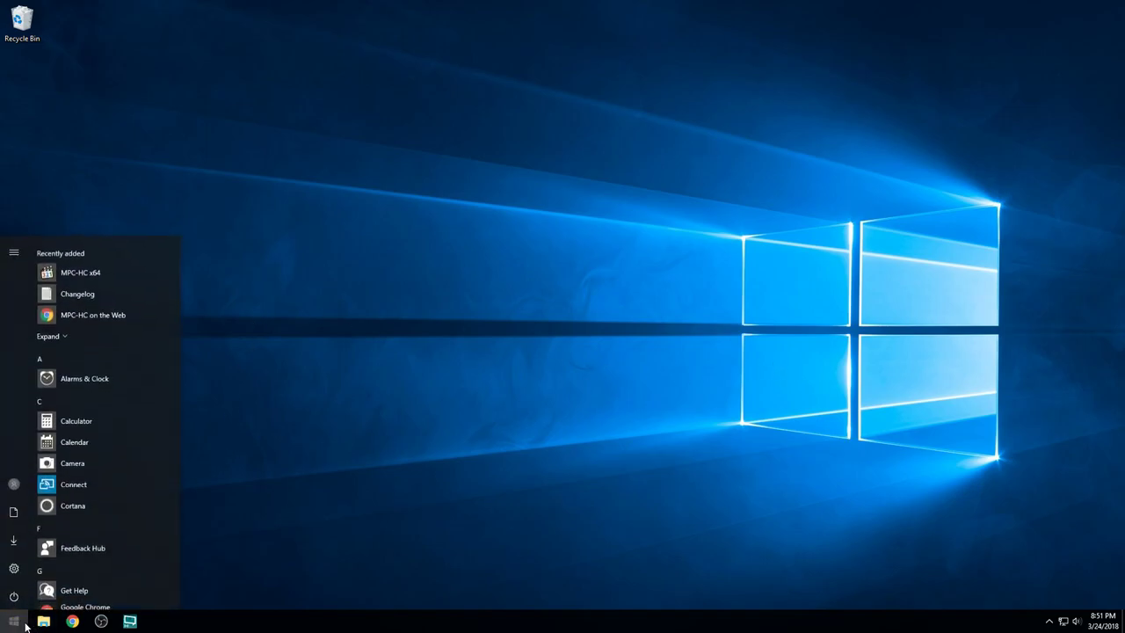
drag(178, 532, 718, 533)
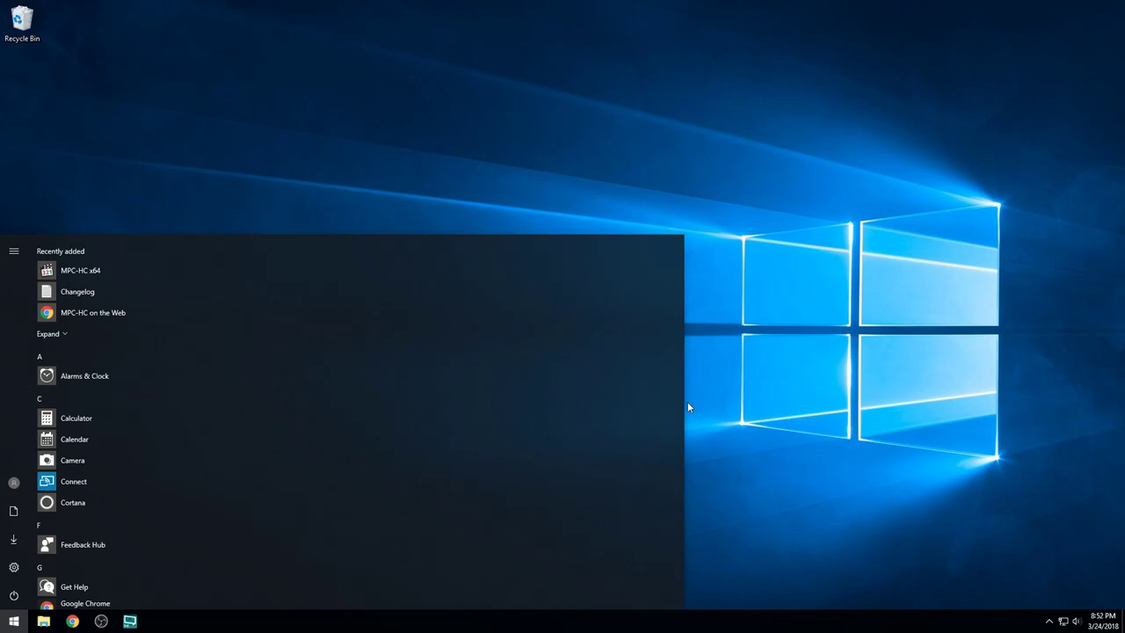
drag(683, 402, 180, 405)
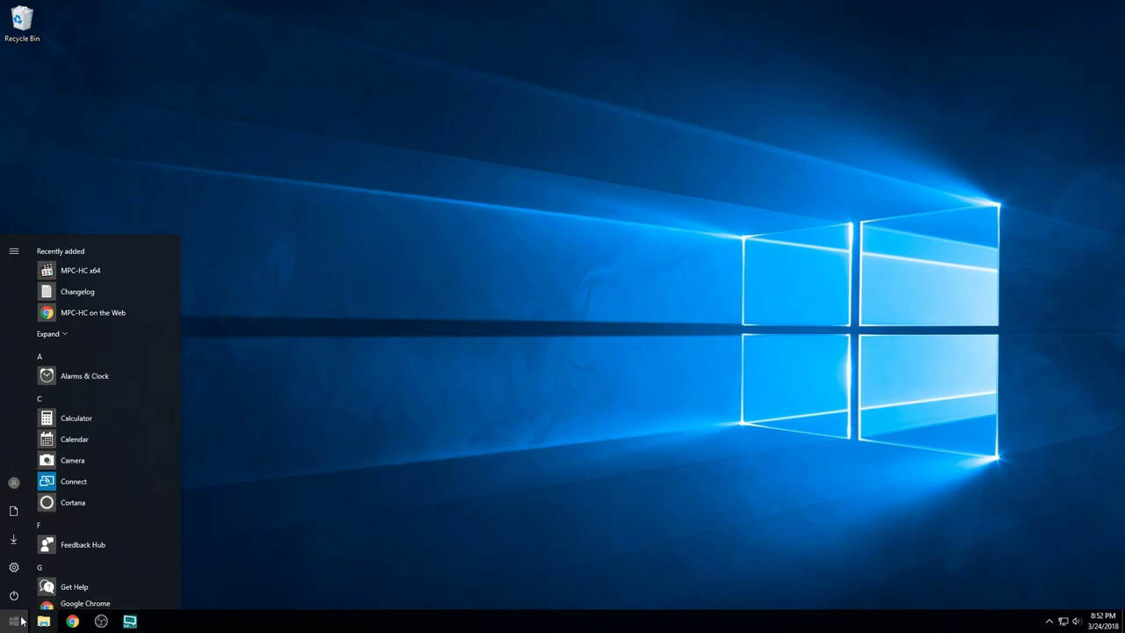
Open Settings and visit the Apps page, then System's Notifications & actions page twice.
click(13, 567)
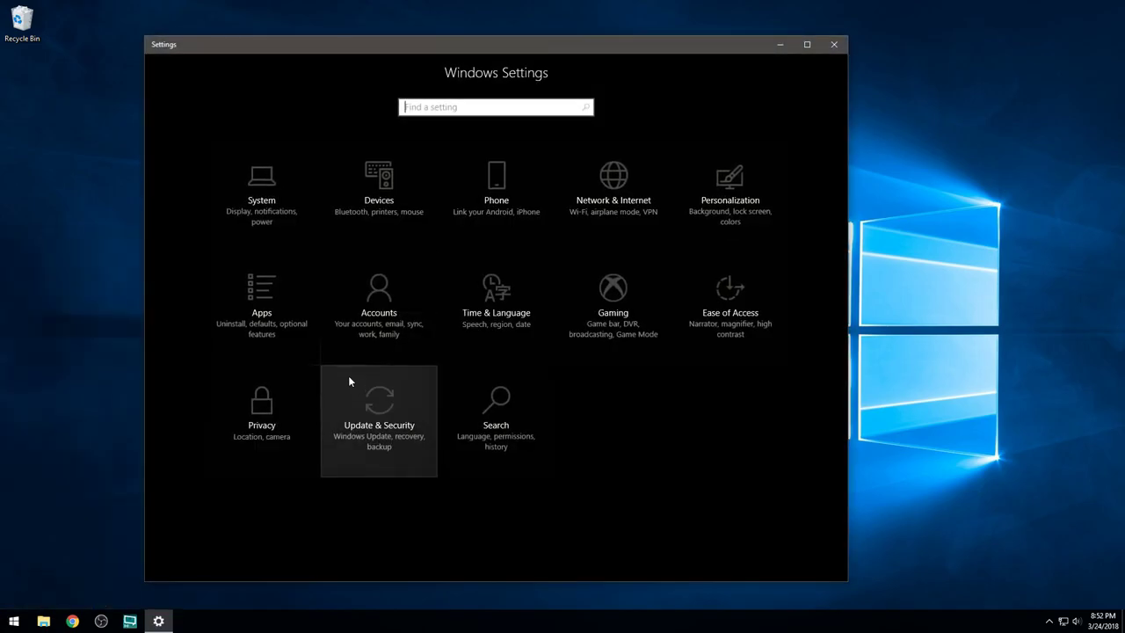
click(246, 306)
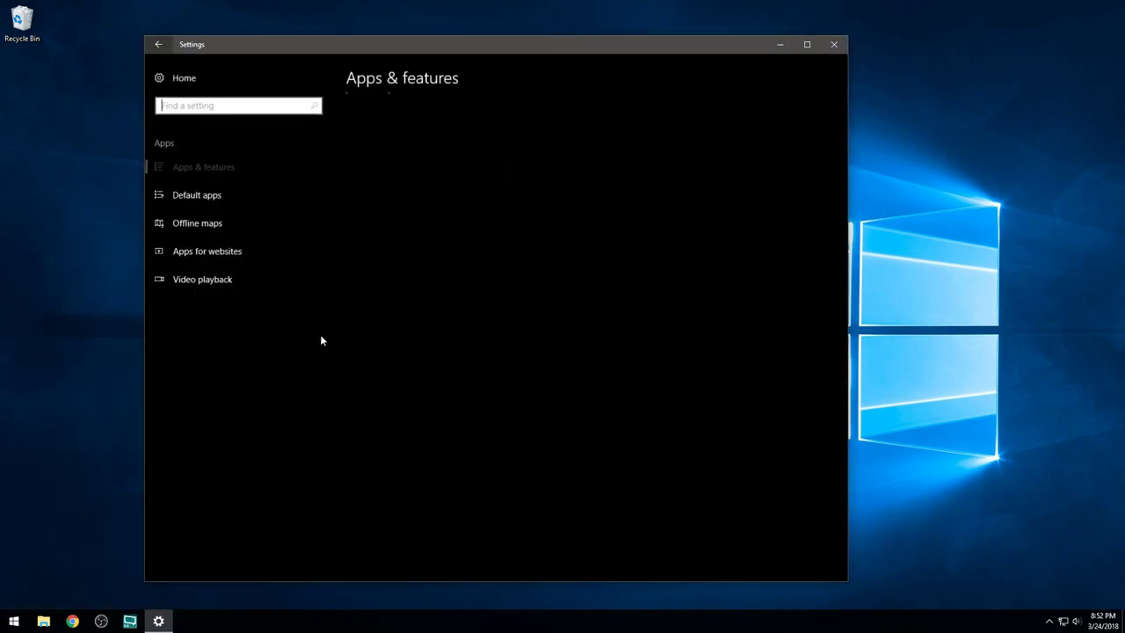
key(alt+Left)
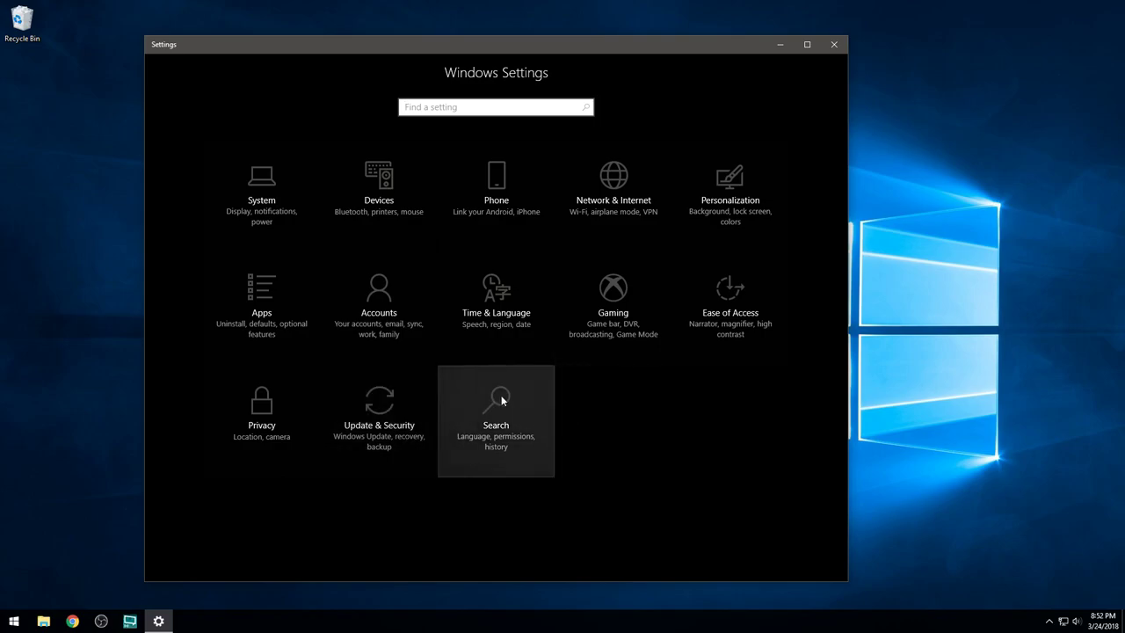
click(291, 215)
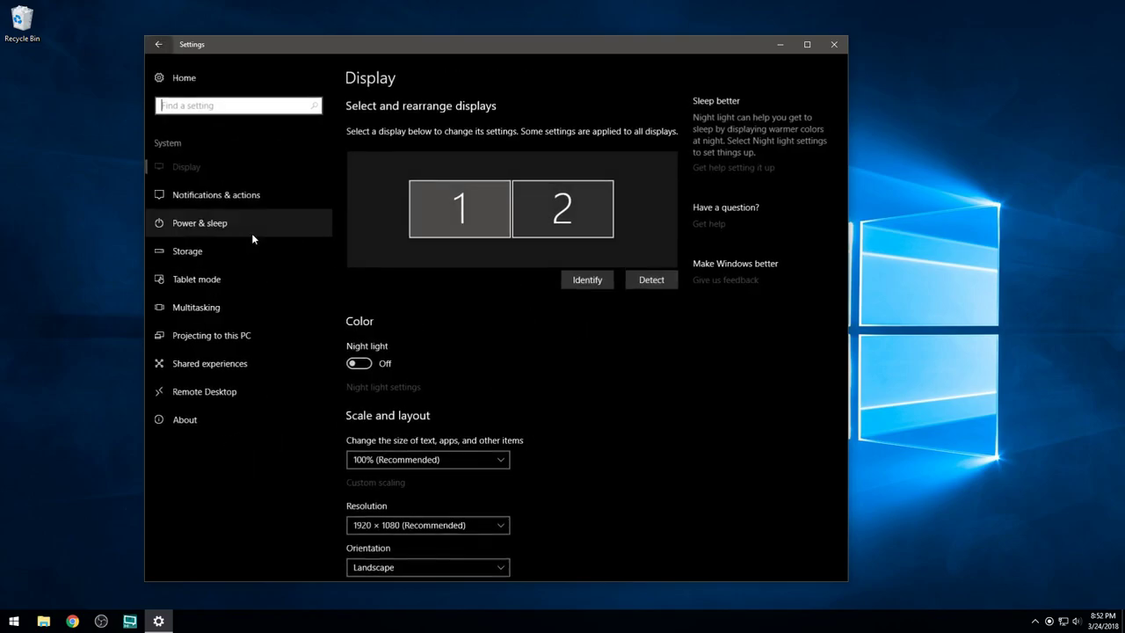
click(244, 195)
scroll(586, 340, down, 5)
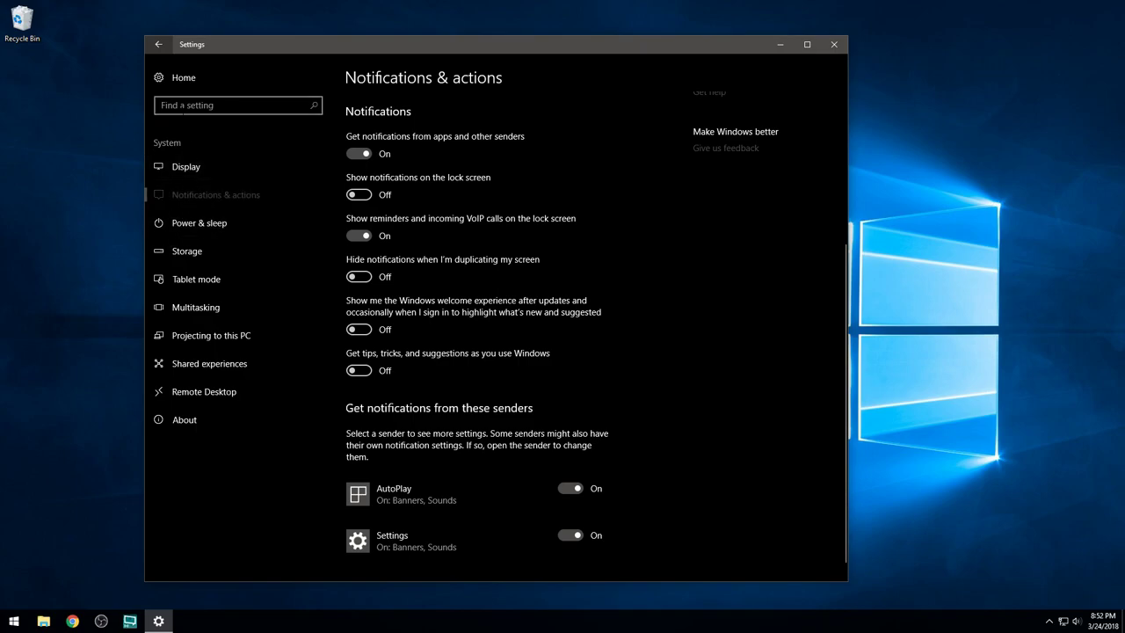
click(159, 44)
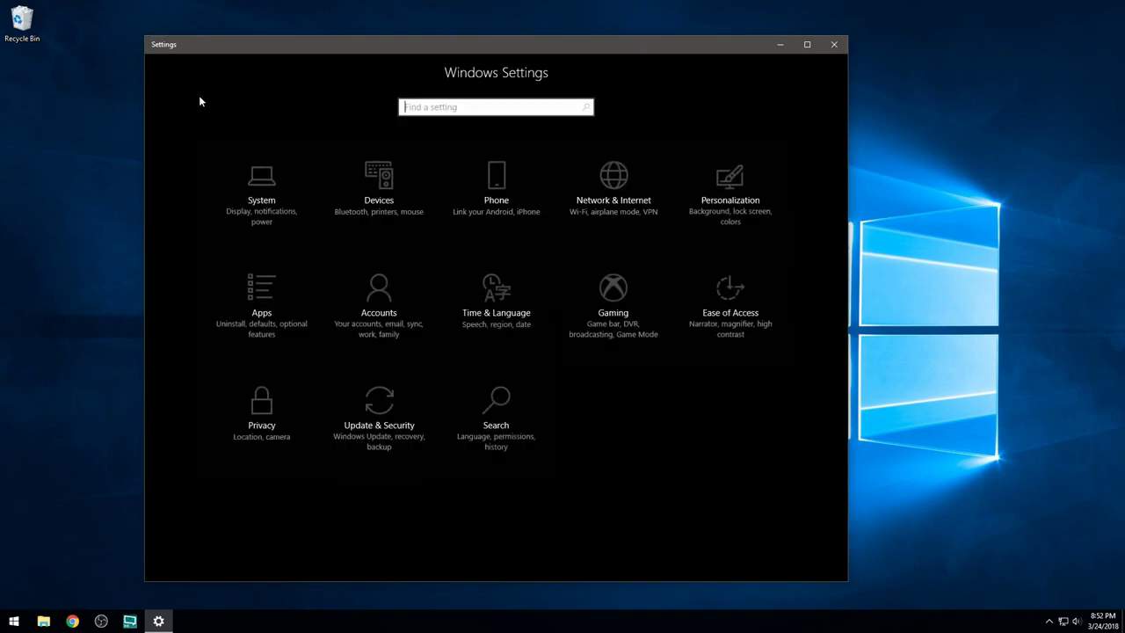
click(251, 198)
click(255, 200)
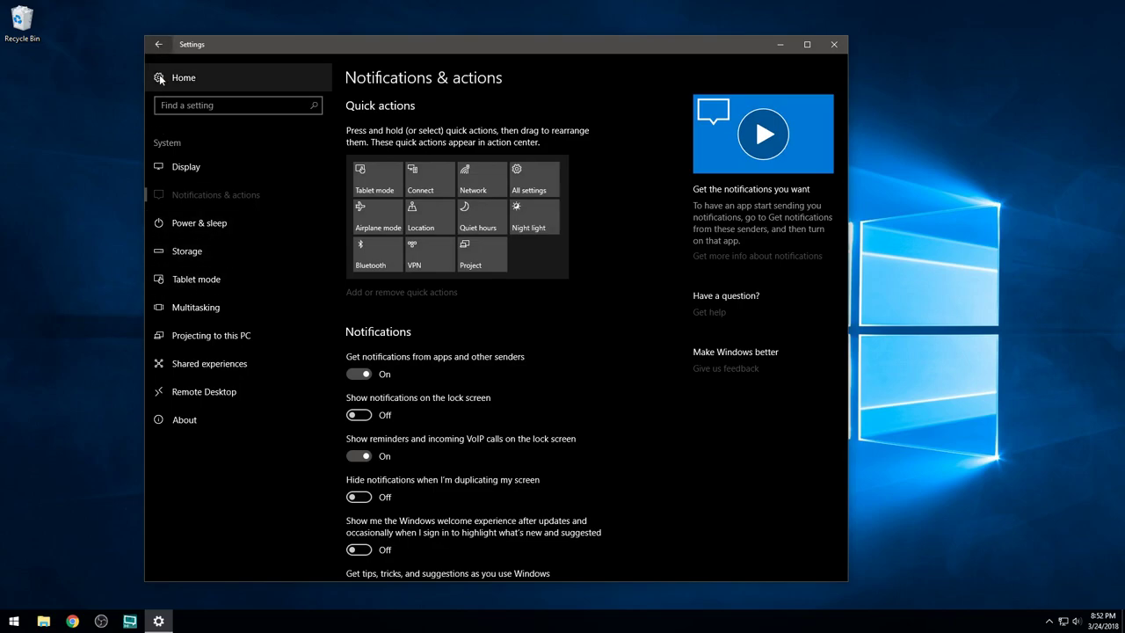
click(158, 44)
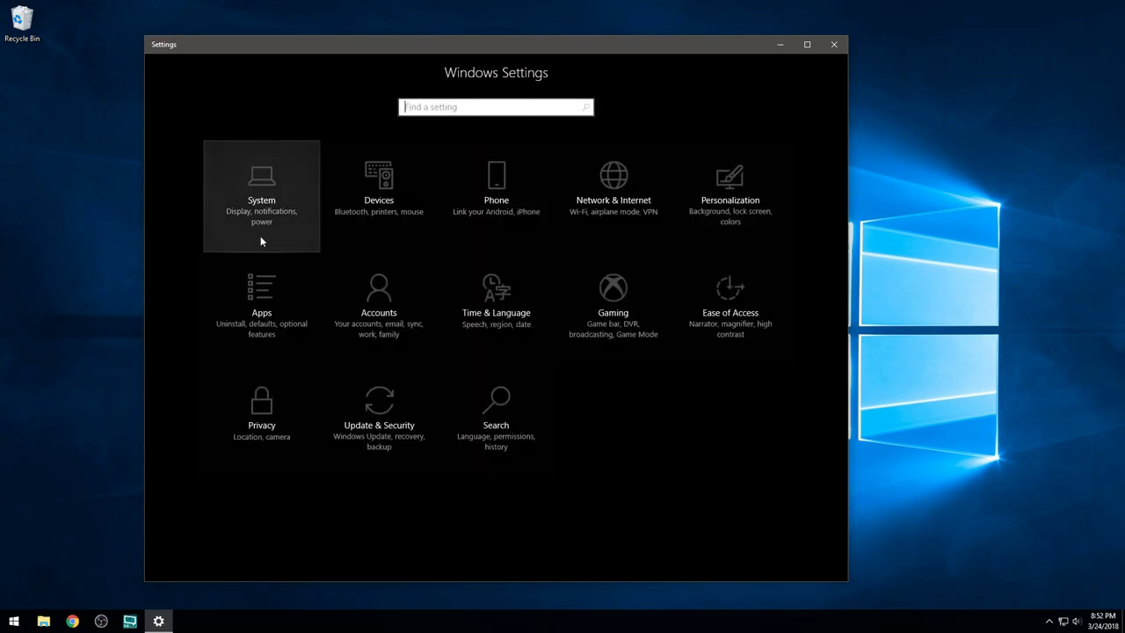
Briefly visit the Privacy, Devices, Apps and System pages, returning to the Settings home each time.
click(309, 417)
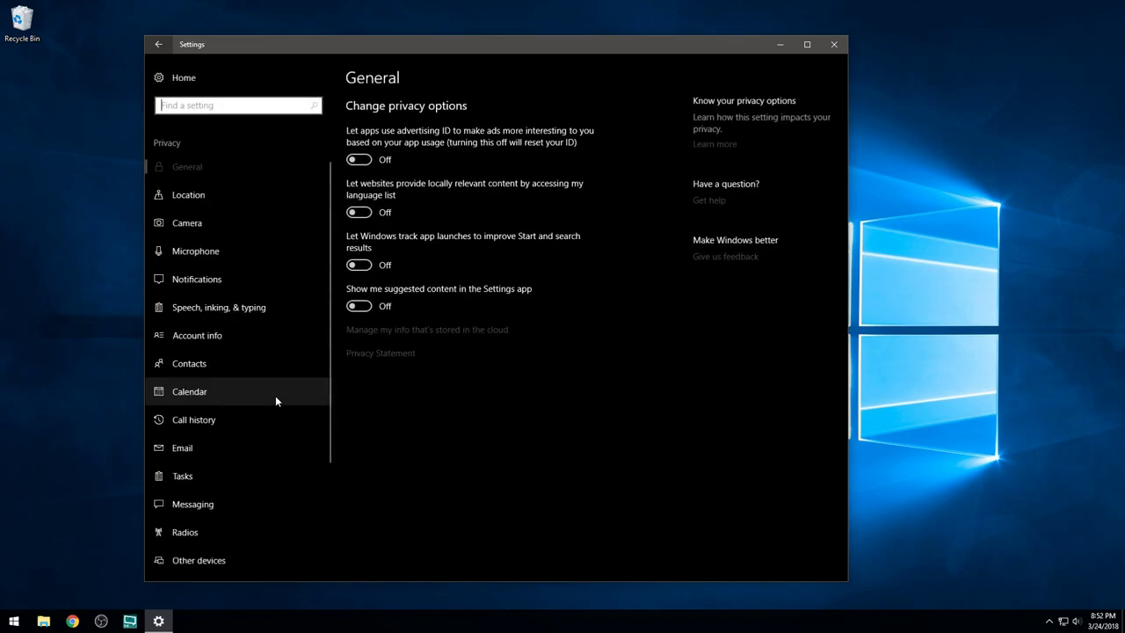
key(alt+Left)
click(371, 204)
key(alt+Left)
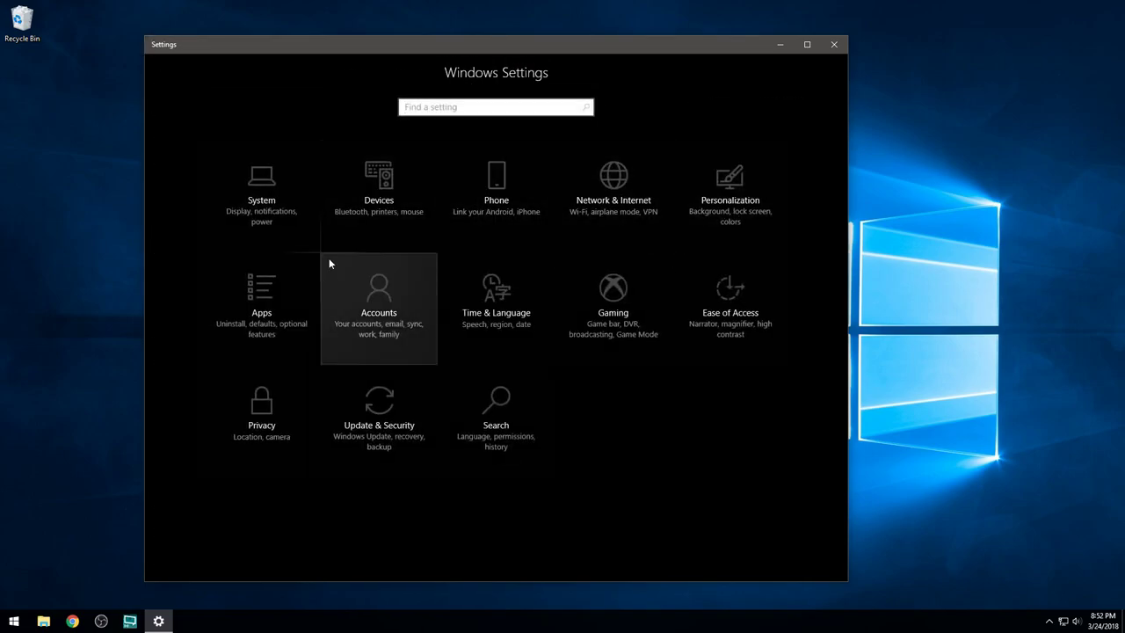
click(270, 312)
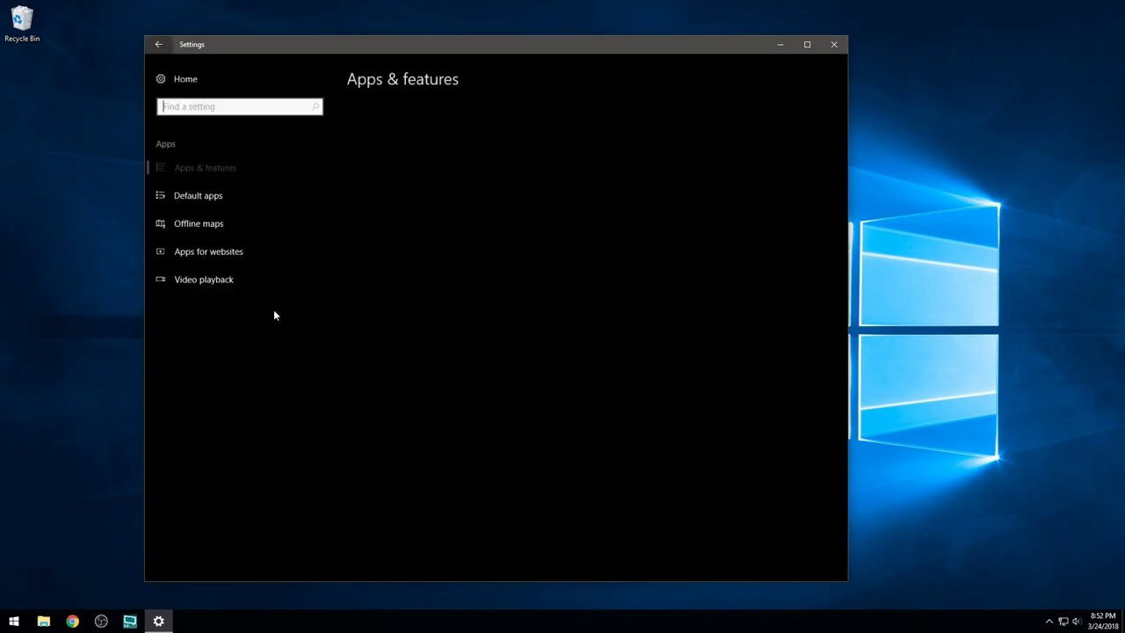
key(alt+Left)
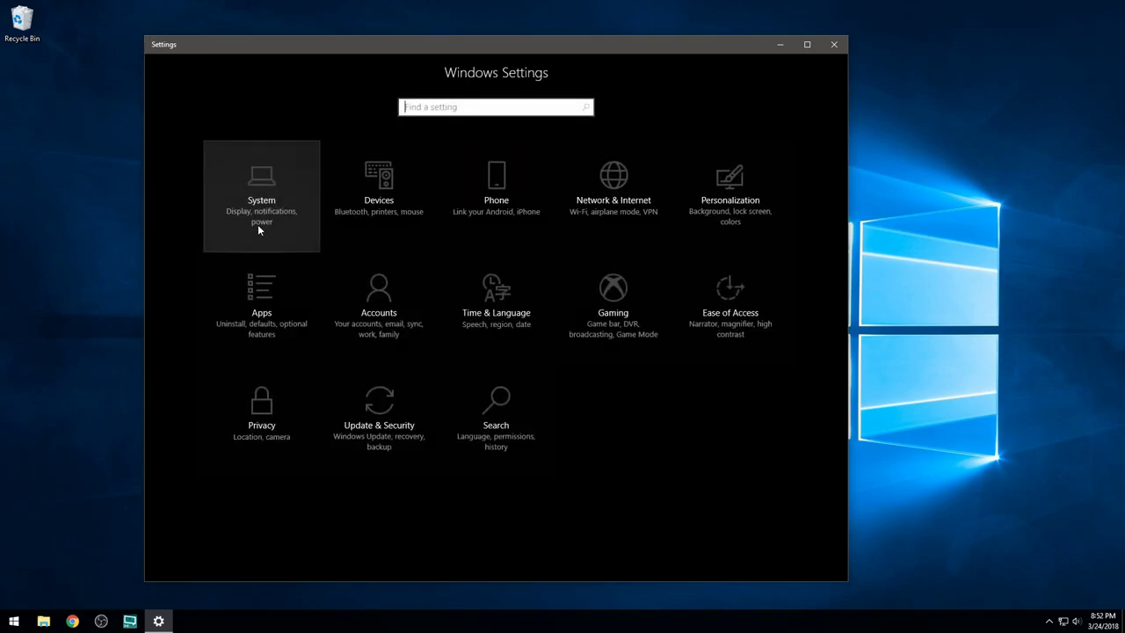
click(291, 196)
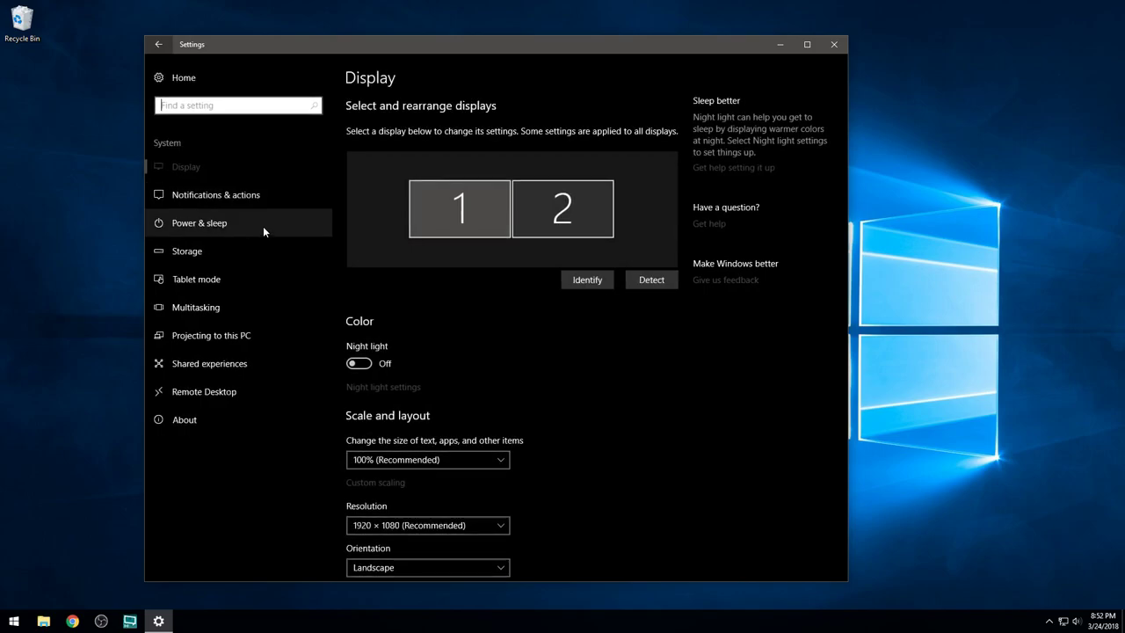
key(alt+Left)
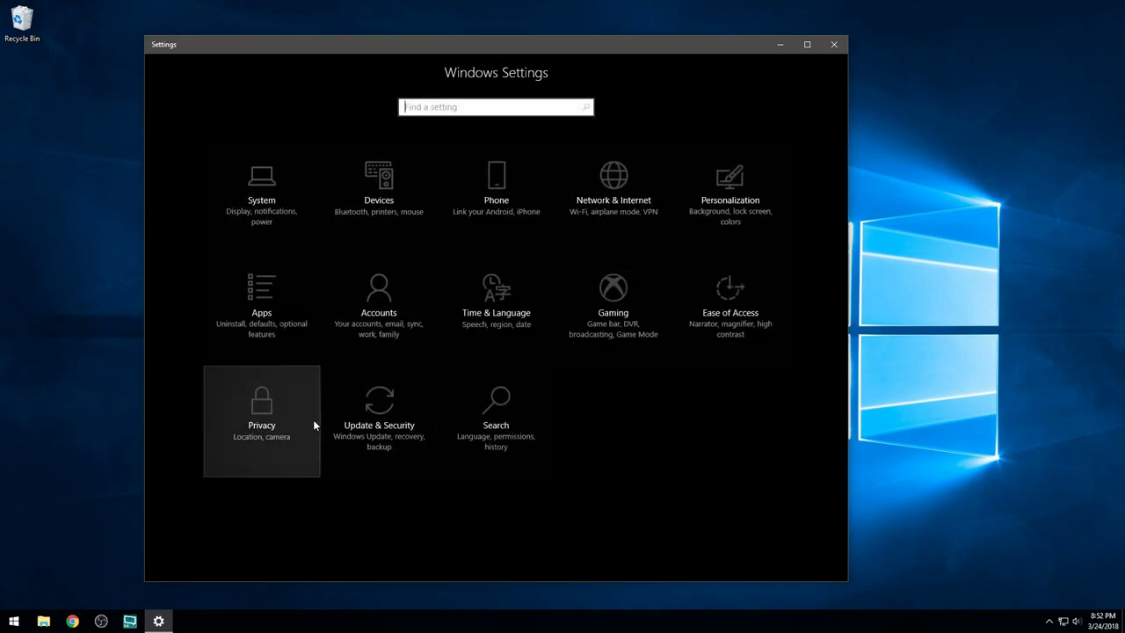
Show Personalization's Start settings with suggestions off, then preview and close the Start menu.
click(763, 211)
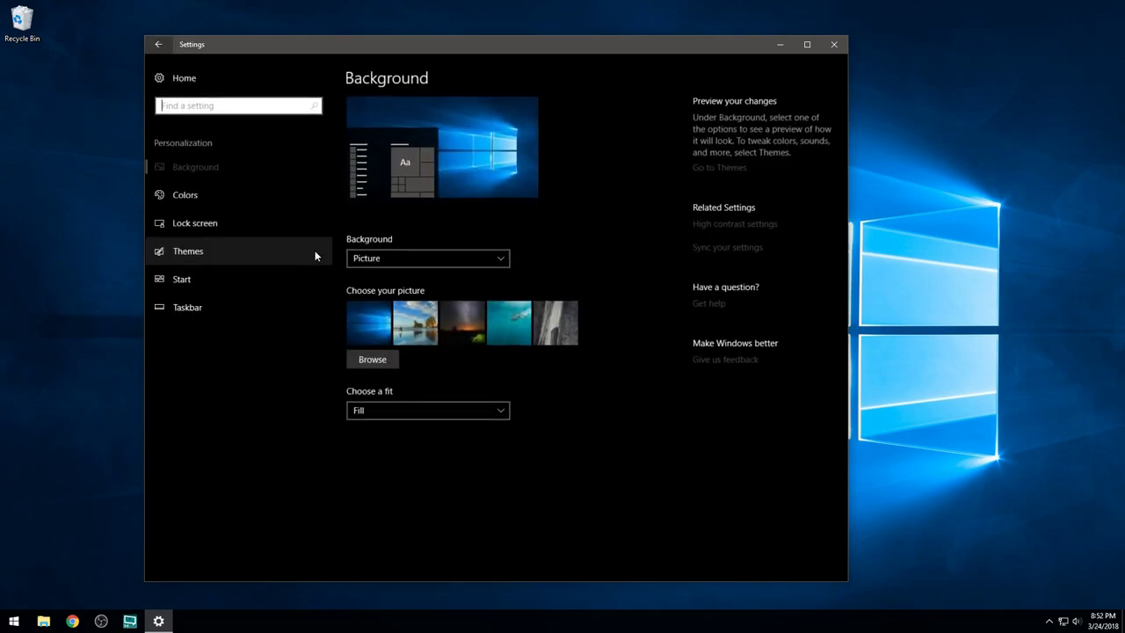
click(225, 287)
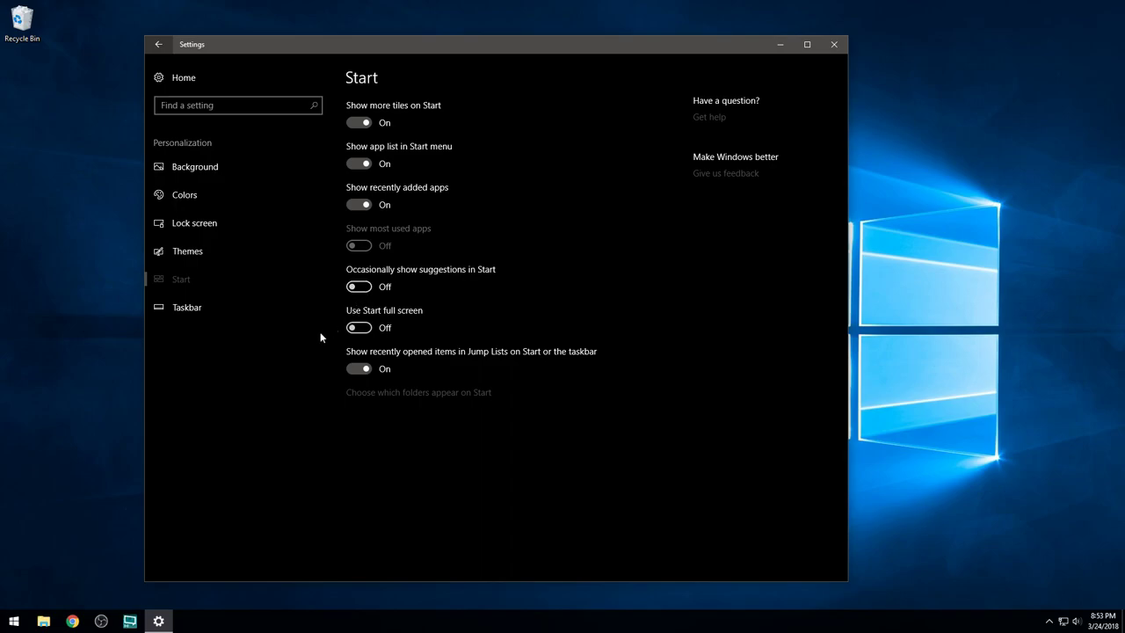
click(13, 621)
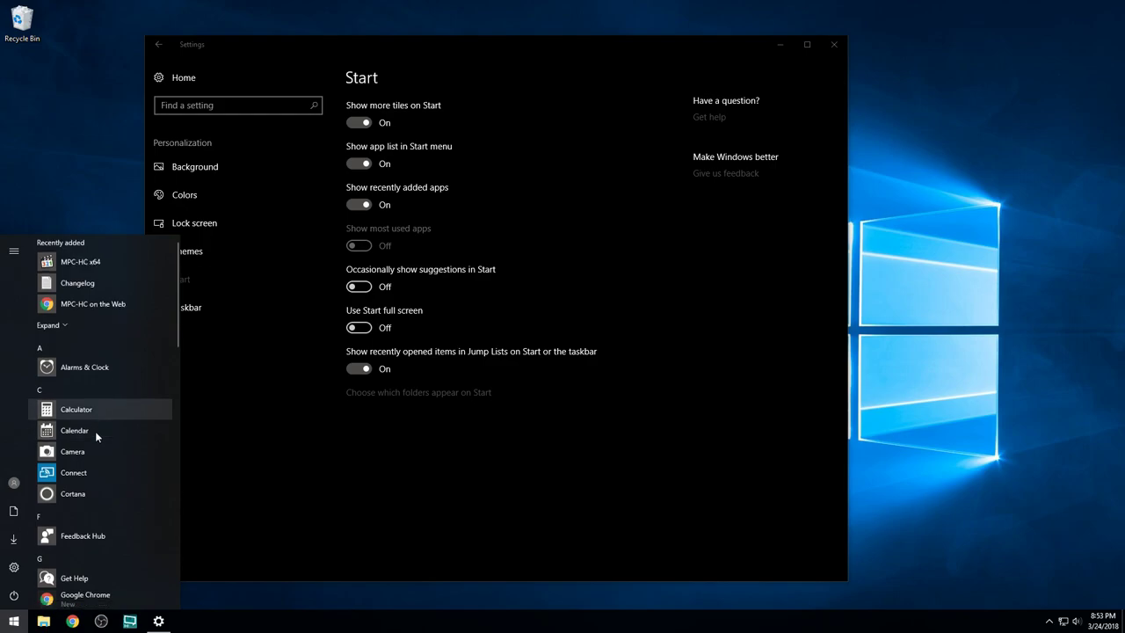
scroll(95, 430, down, 3)
click(454, 457)
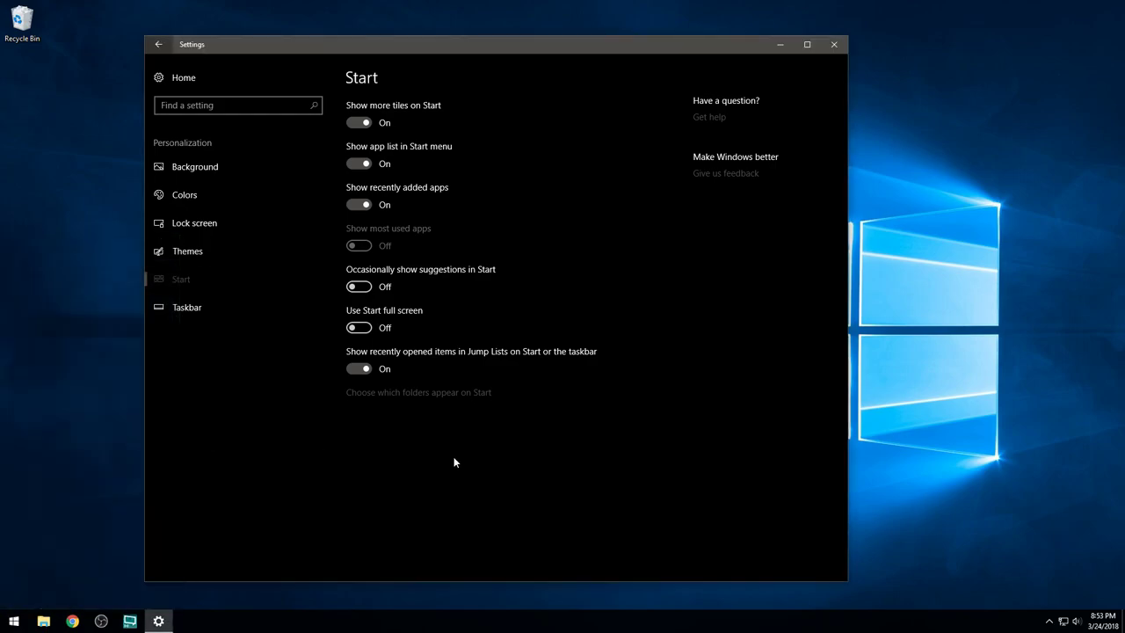
Close Settings, open File Explorer at Quick access, peek at the hidden tray icons, then close Explorer.
click(837, 46)
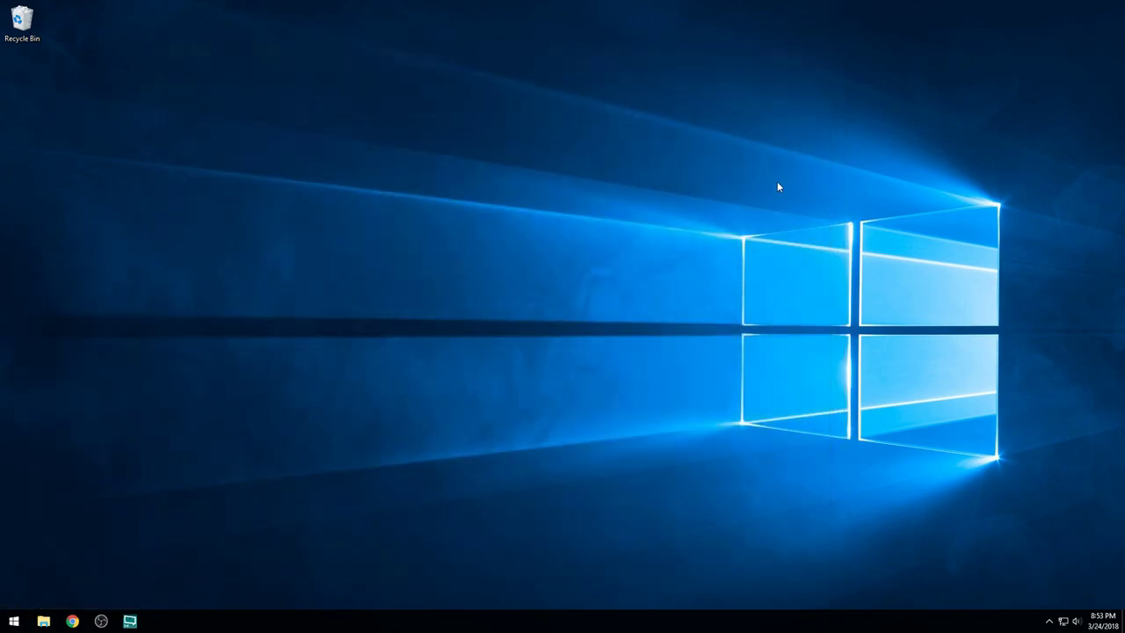
click(43, 620)
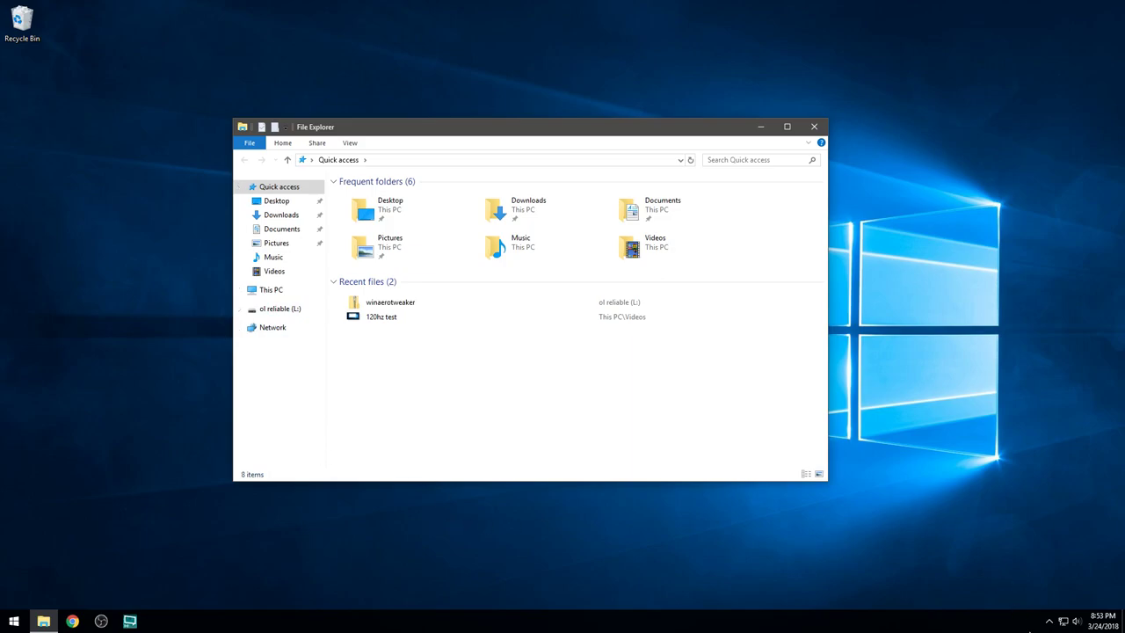
click(1049, 621)
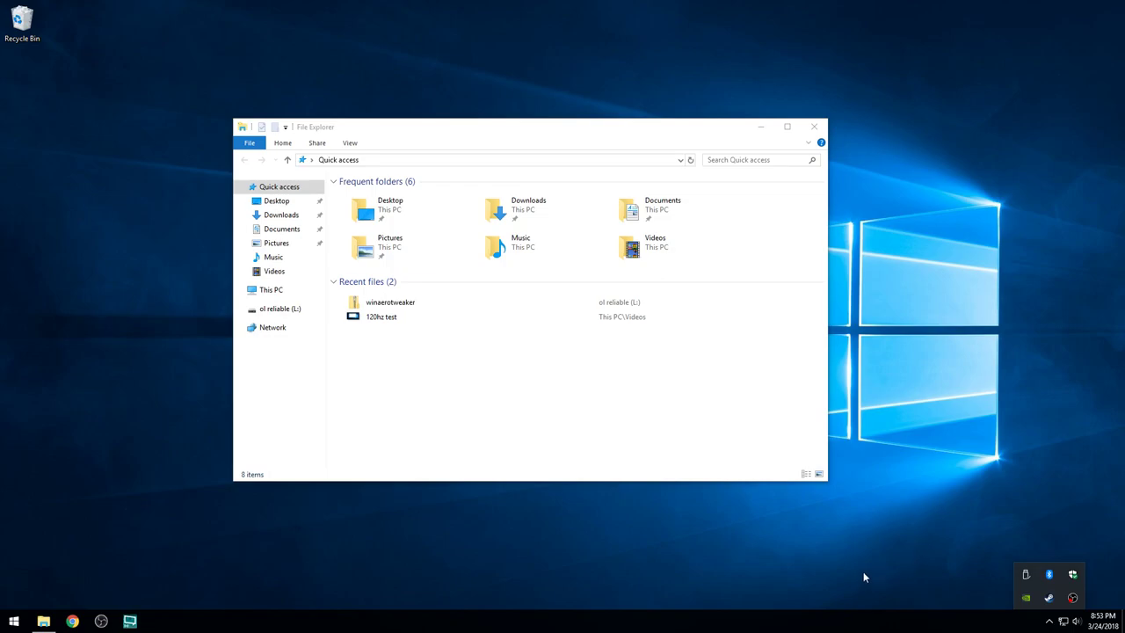
click(613, 392)
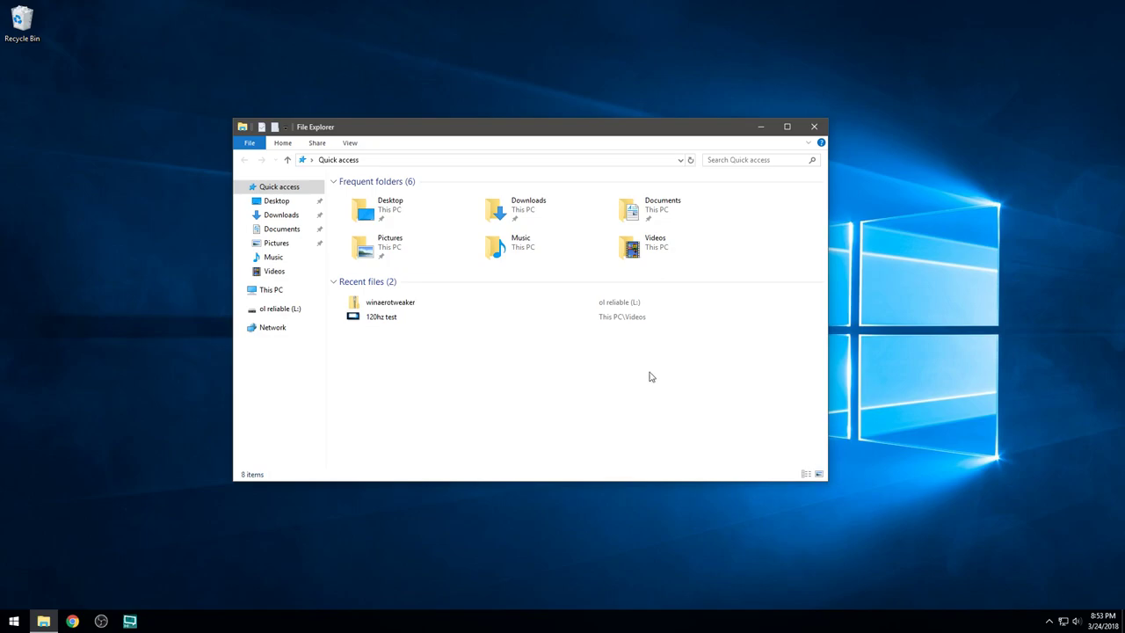
click(814, 128)
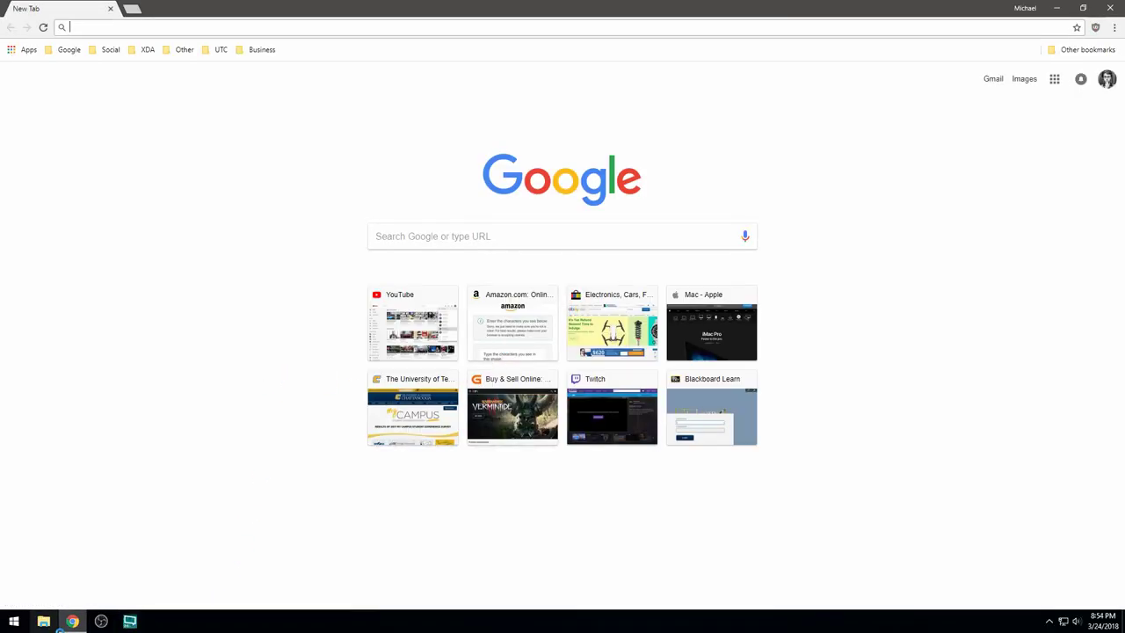
Reopen File Explorer, bring Chrome forward, then close both Chrome and File Explorer.
click(43, 622)
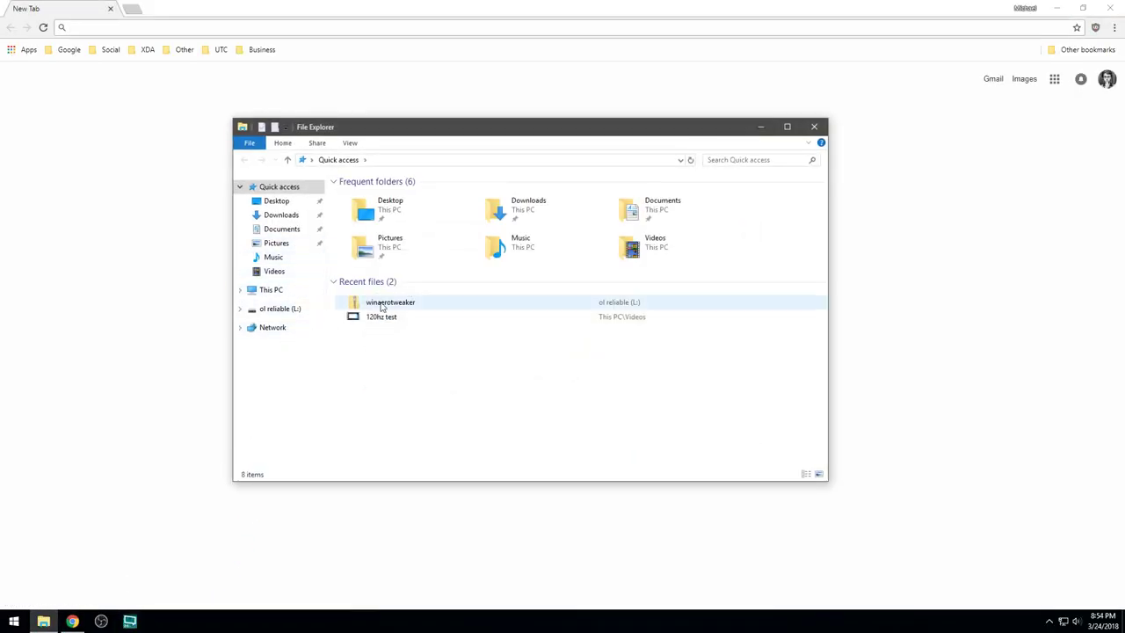
click(577, 105)
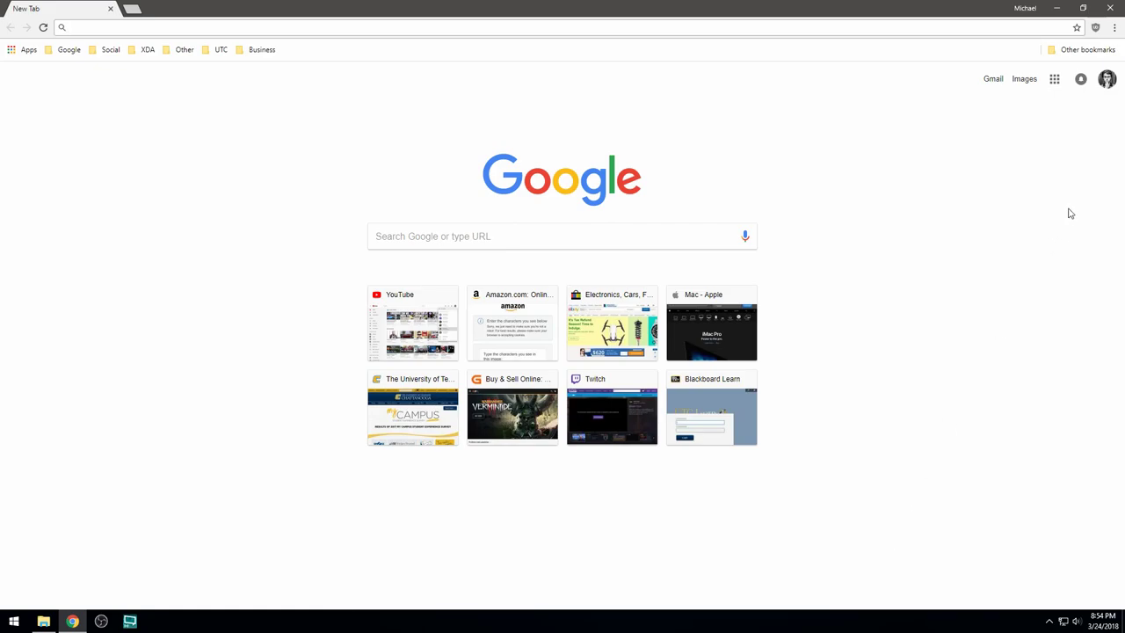
click(1110, 9)
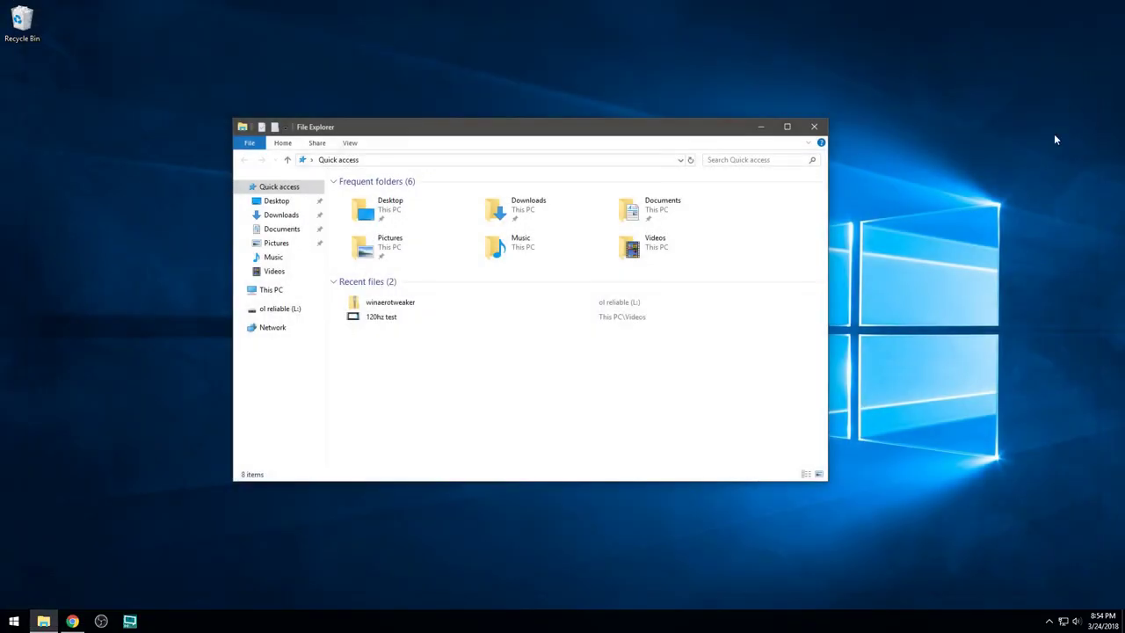
click(814, 127)
Confirm System.IsPinnedToNameSpaceTree is 0, resize the editor and tree pane, then close Registry Editor.
click(13, 621)
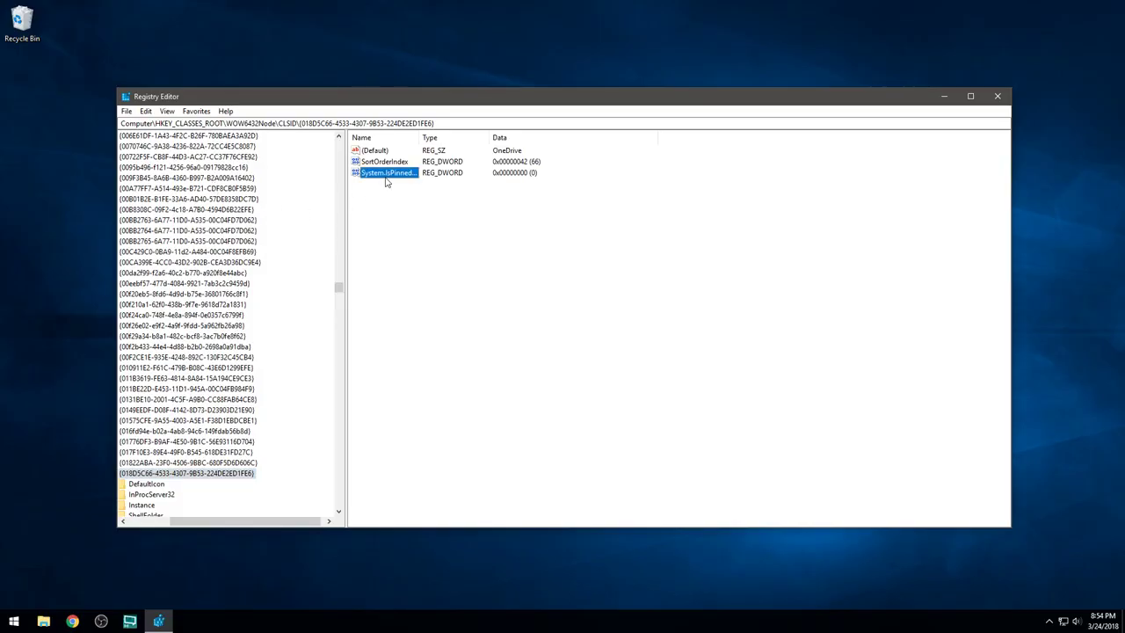
click(393, 177)
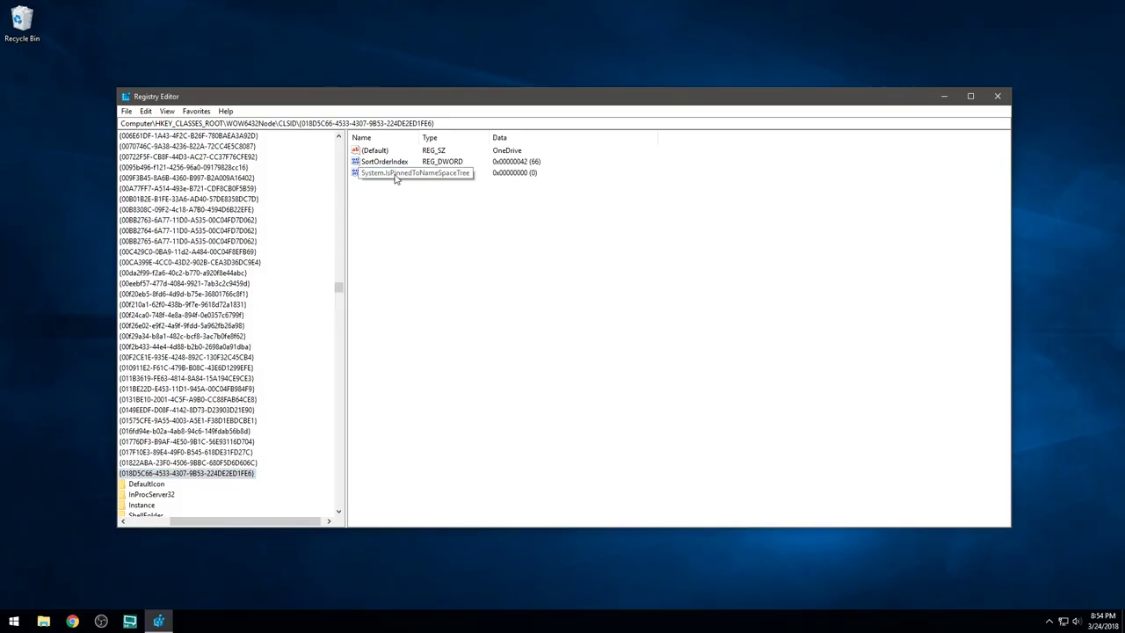
key(Escape)
drag(117, 430, 51, 433)
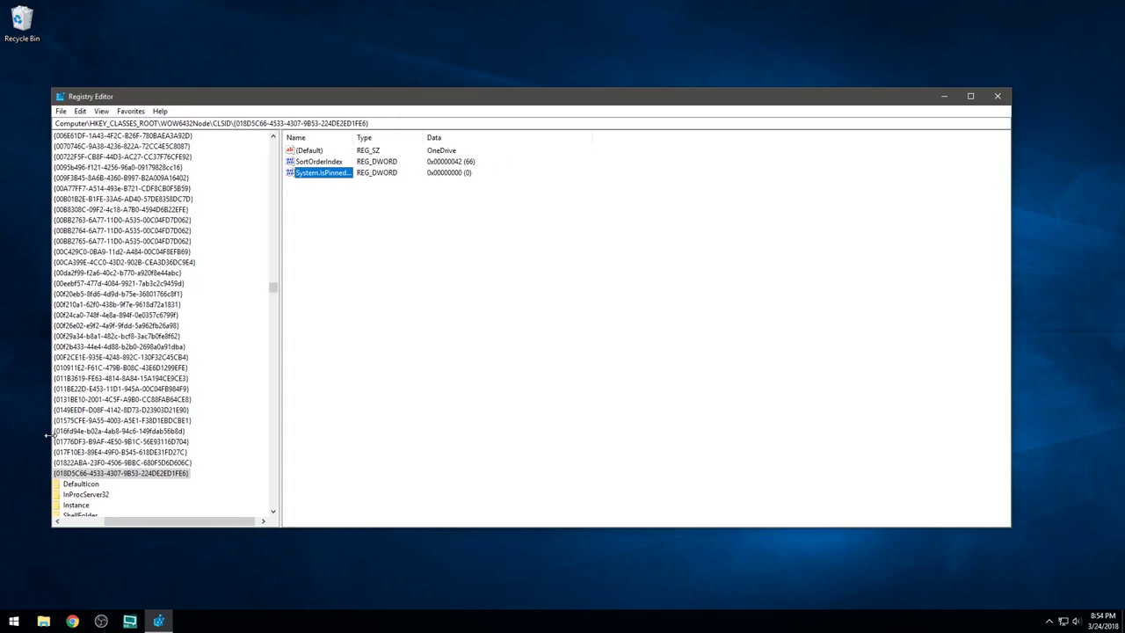
drag(280, 421, 384, 421)
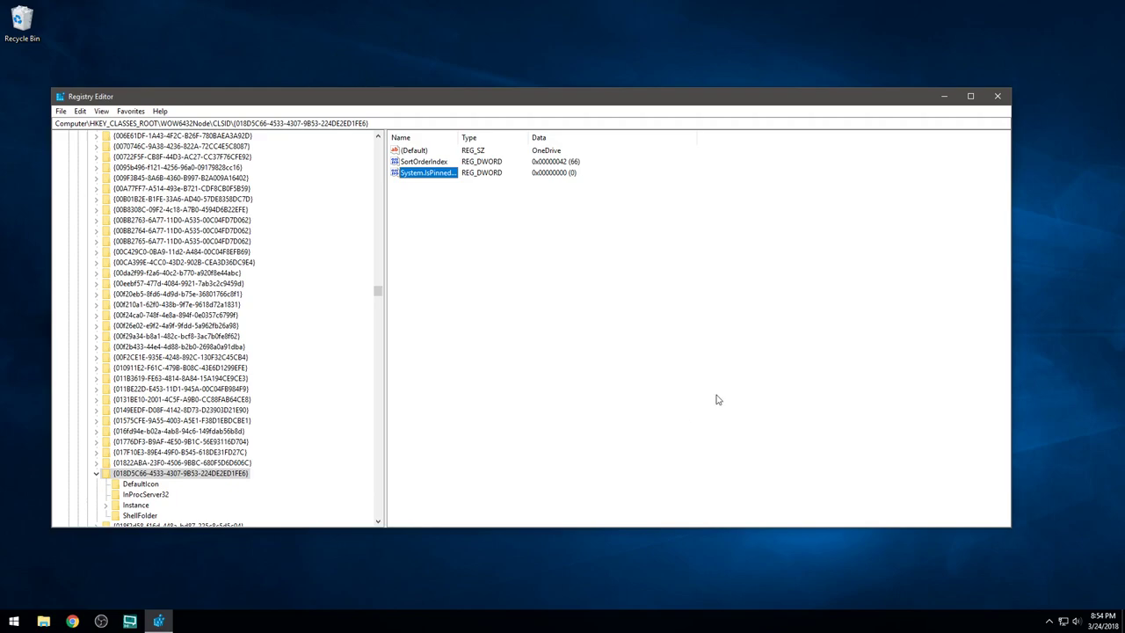
click(997, 96)
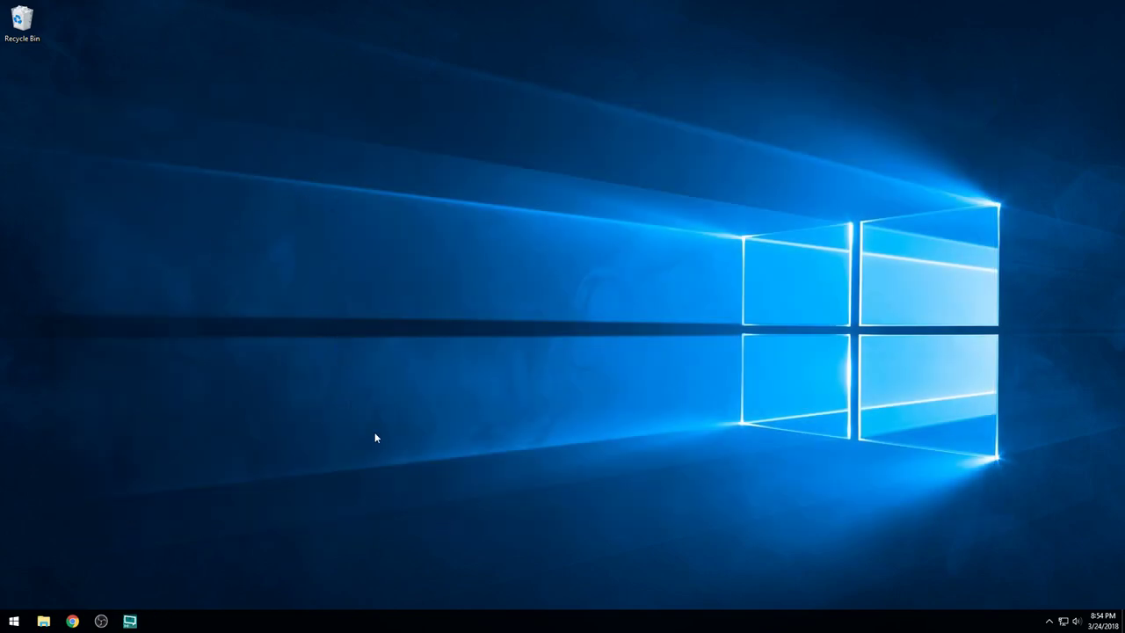
Switch taskbar search to the search icon, then to the full search box.
right_click(303, 623)
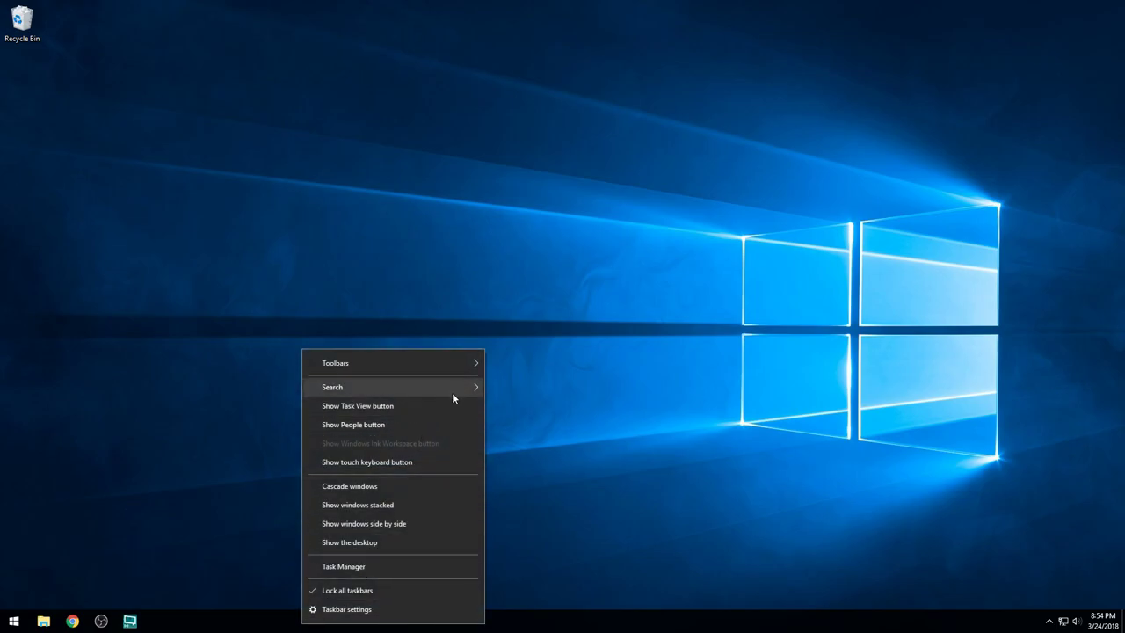
mouse_move(463, 385)
click(529, 409)
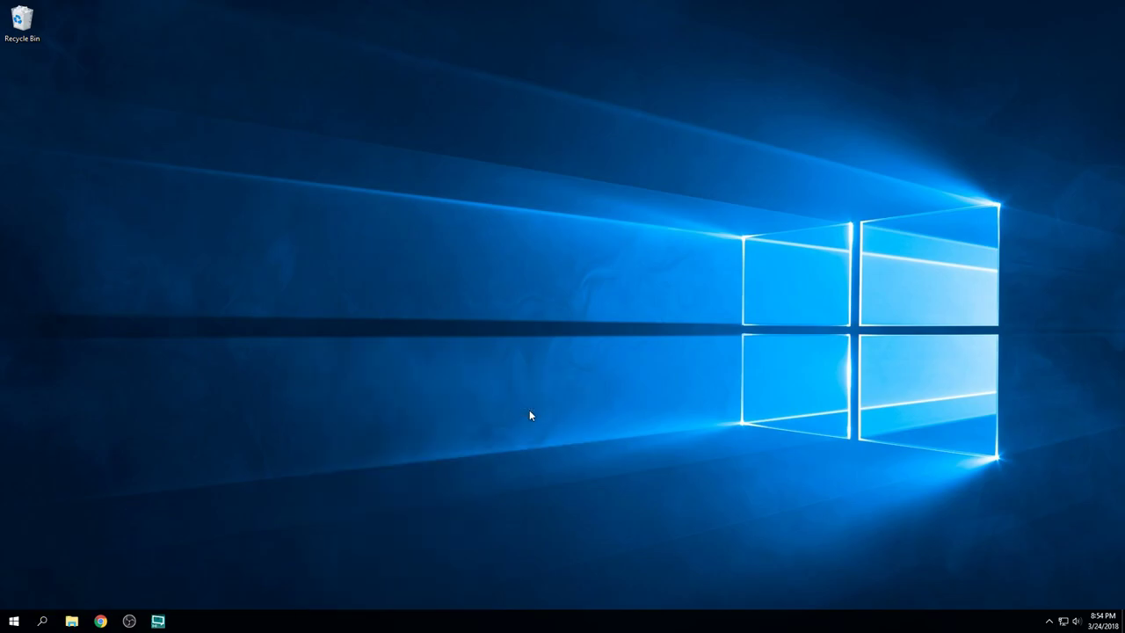
right_click(296, 617)
mouse_move(471, 372)
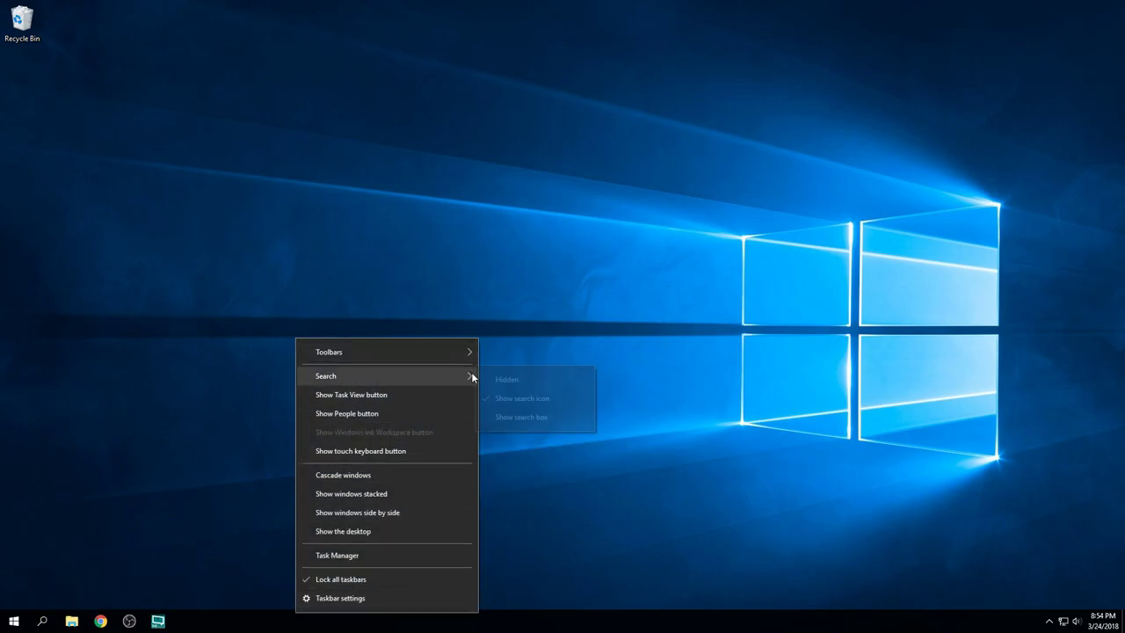
click(518, 419)
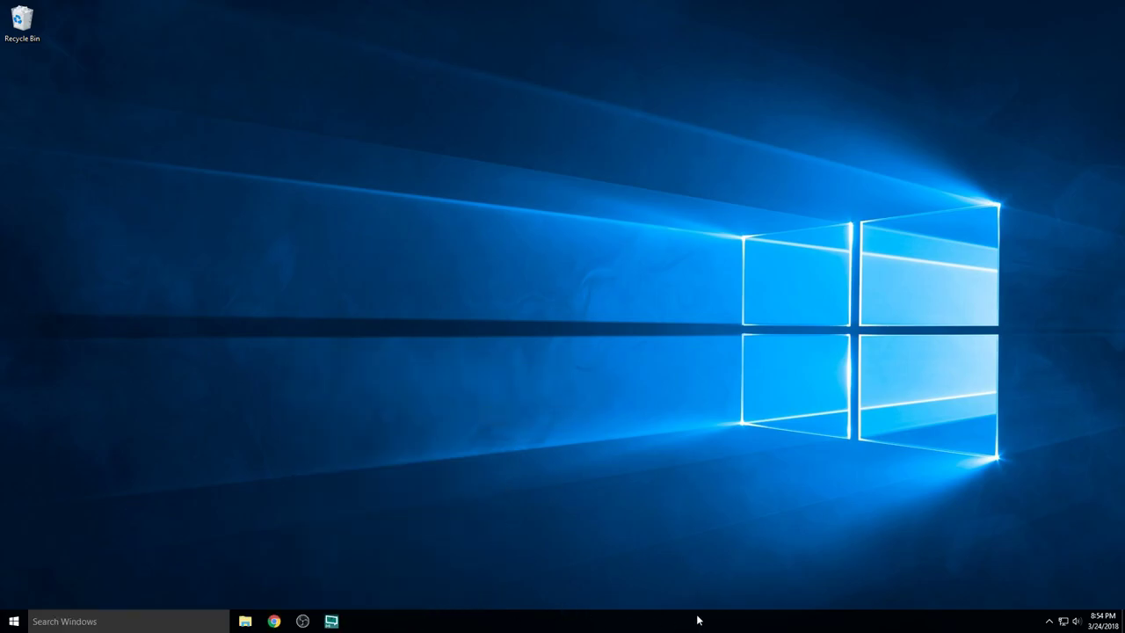
Set taskbar search to Hidden to remove it completely.
right_click(1011, 616)
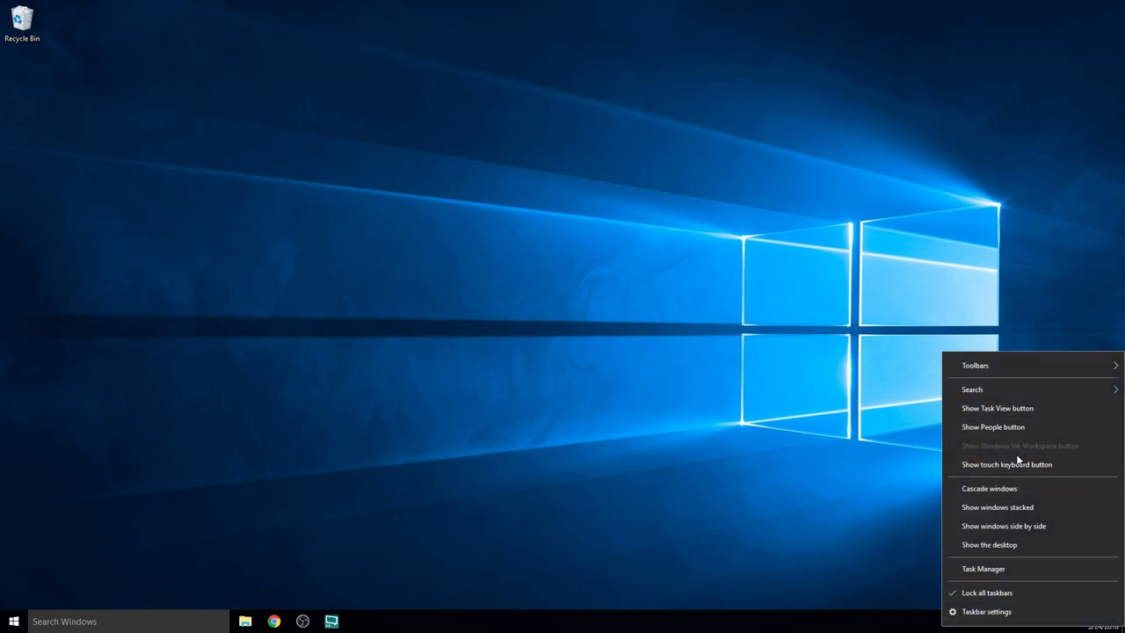
click(383, 530)
right_click(466, 624)
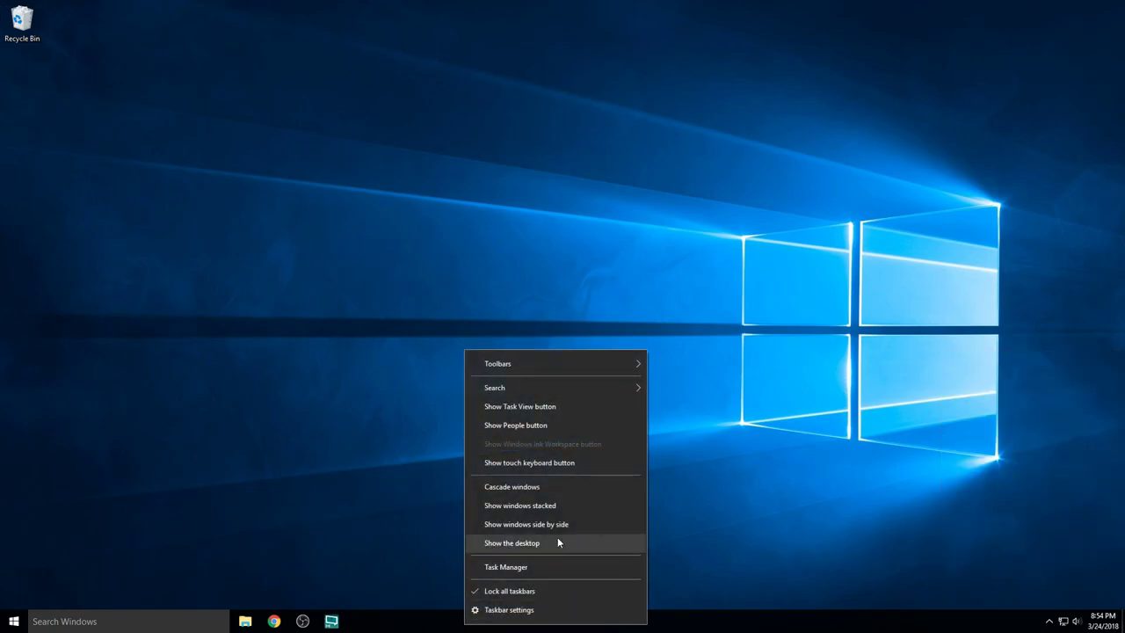
mouse_move(619, 388)
click(674, 391)
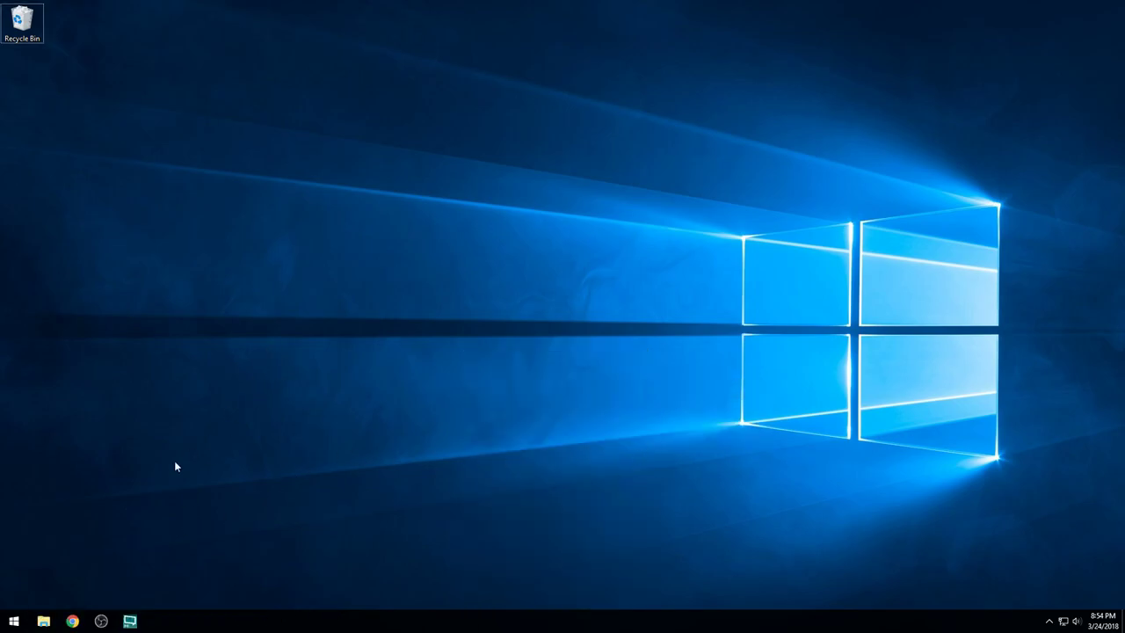
Widen the Start menu, then shrink it back to narrow width.
click(14, 620)
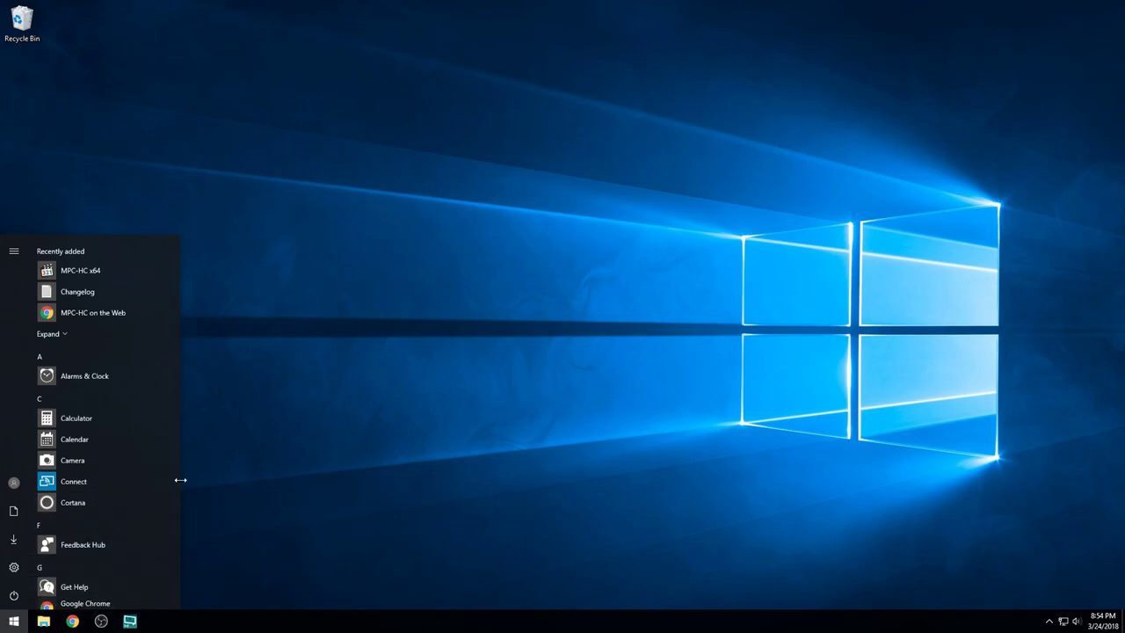
drag(181, 480, 158, 519)
drag(185, 547, 3, 535)
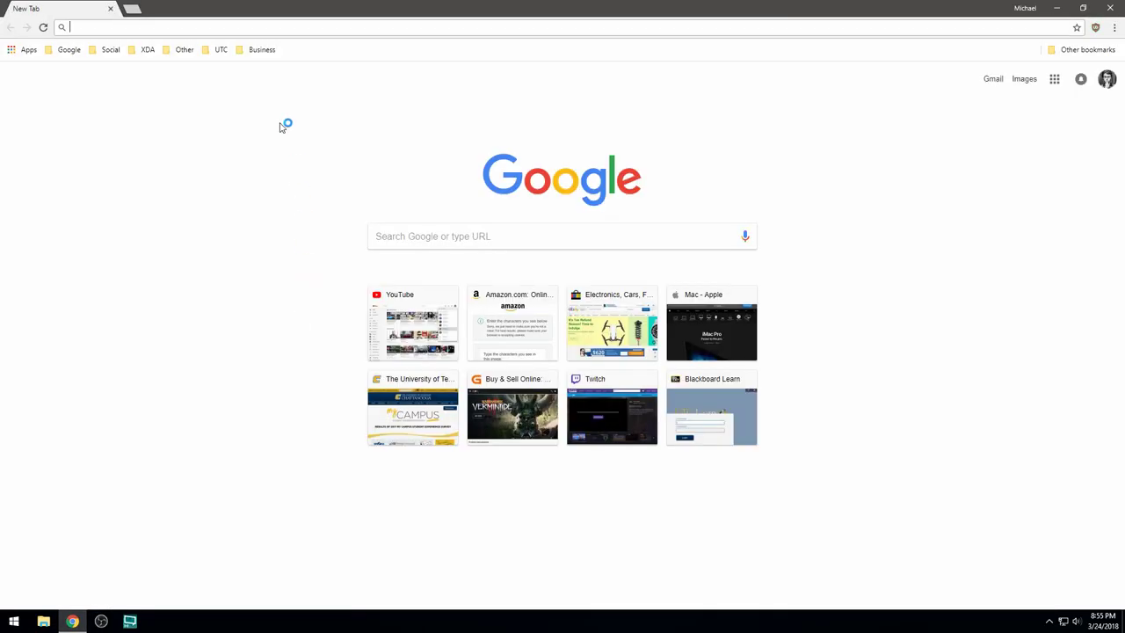
Search Google for 'classicshell' and browse the official classicshell.net site.
text(classicshell)
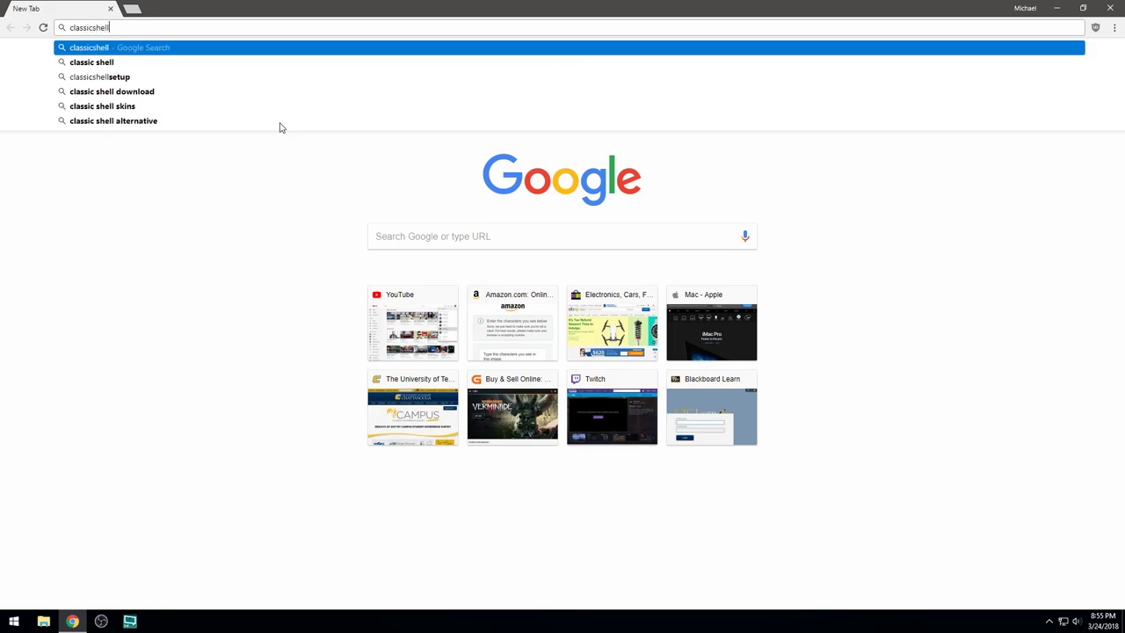
key(Return)
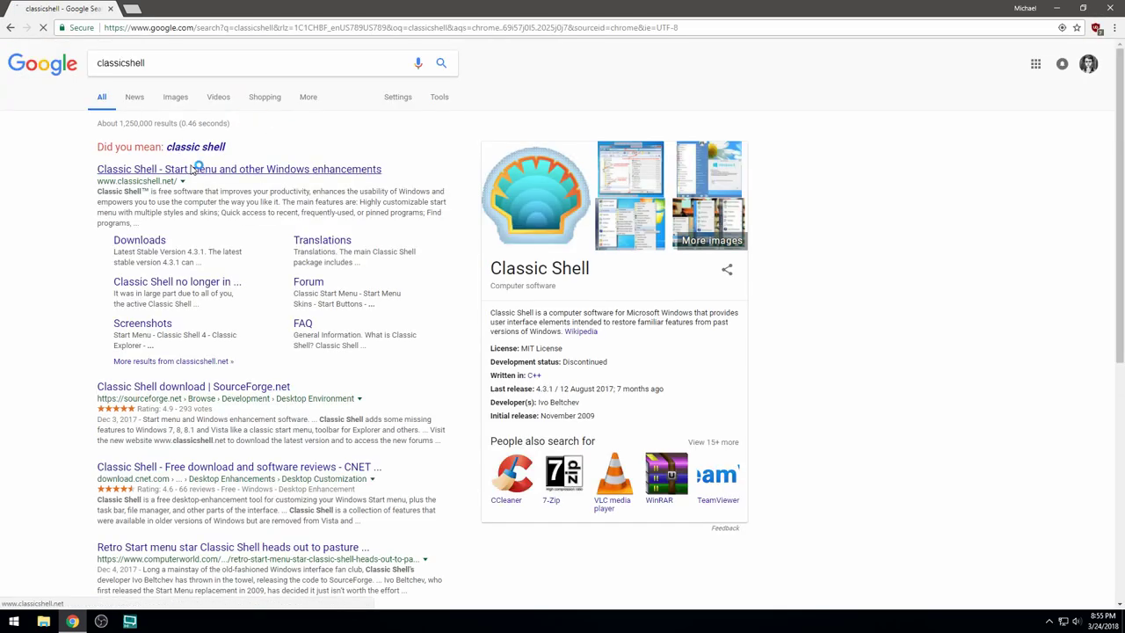
click(195, 169)
scroll(373, 442, down, 2)
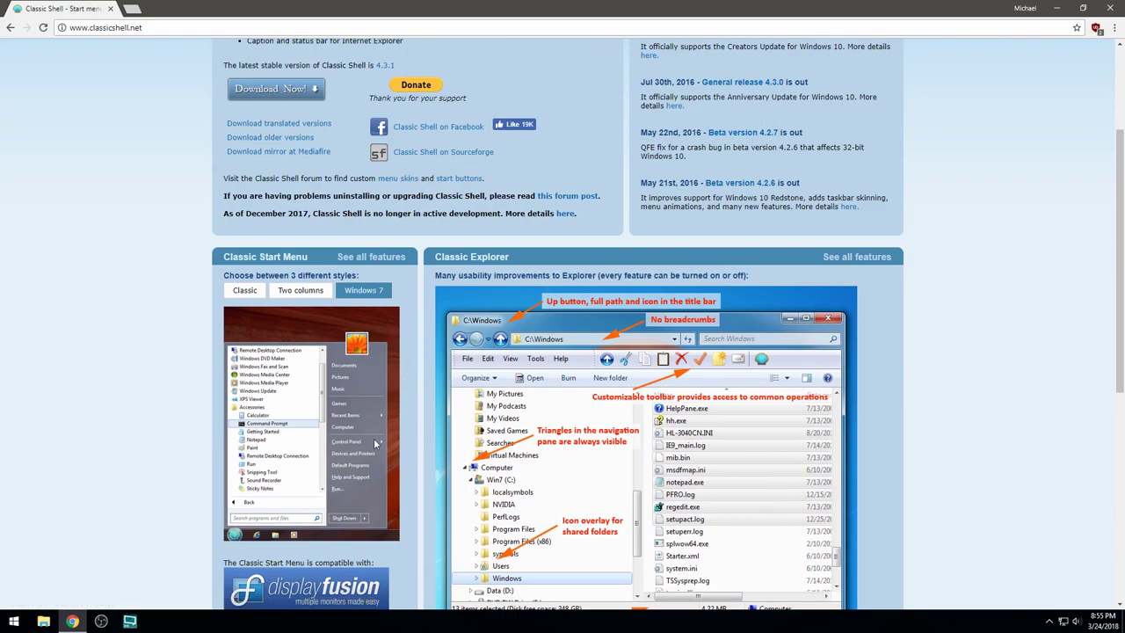
scroll(99, 444, down, 1)
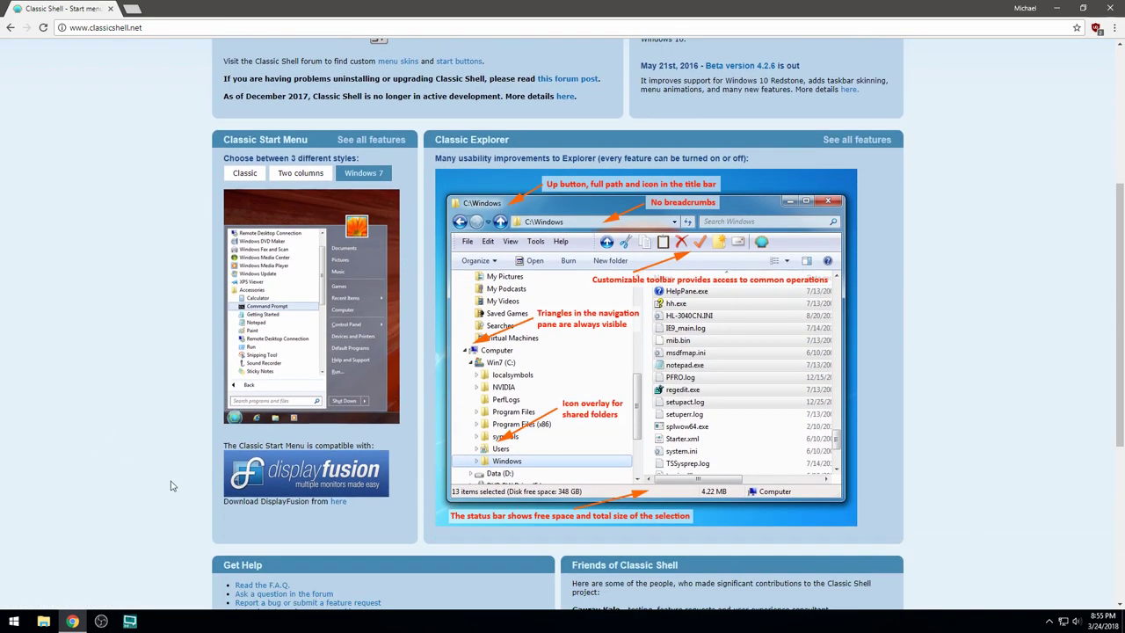
scroll(173, 486, down, 1)
Go back to the Google results and minimize Chrome to the desktop.
click(14, 621)
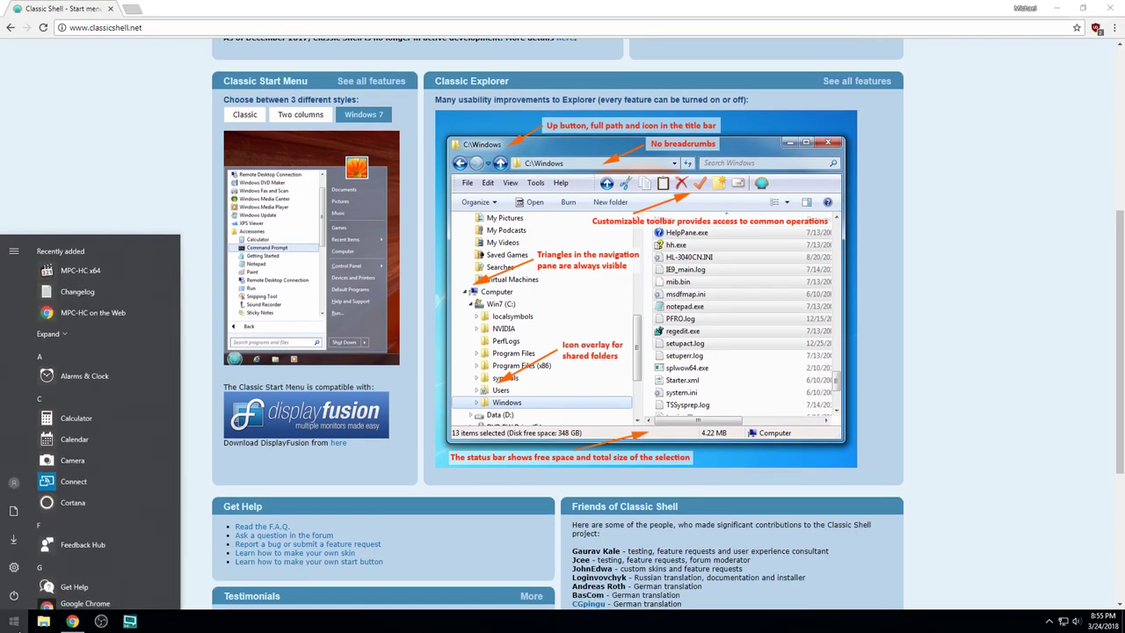
click(14, 621)
scroll(124, 477, down, 2)
scroll(124, 478, up, 8)
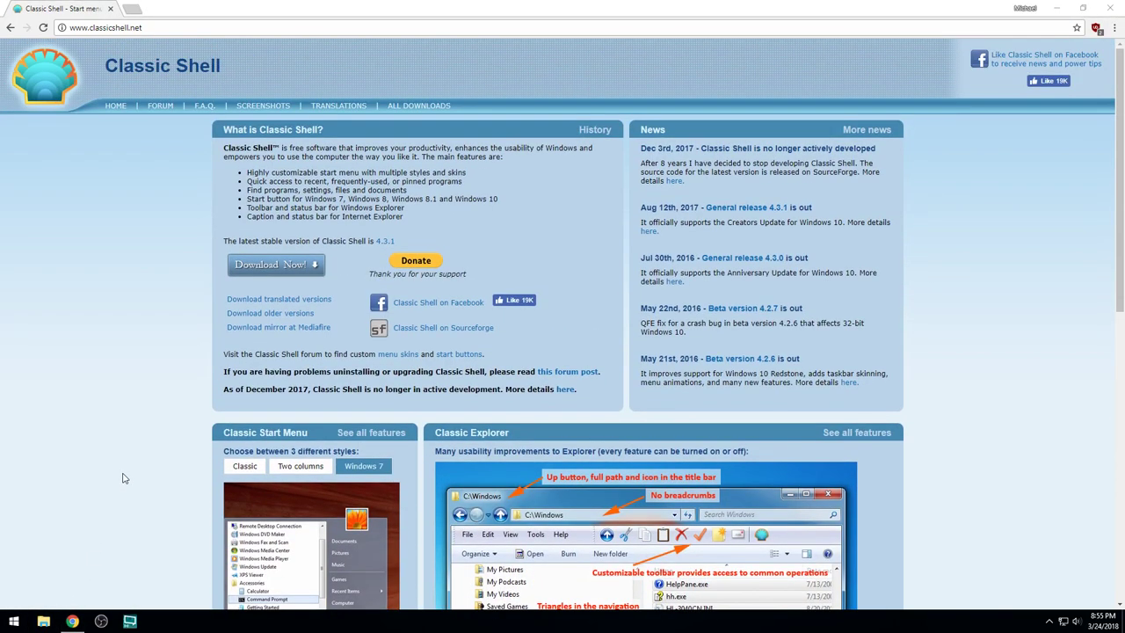
key(alt+Left)
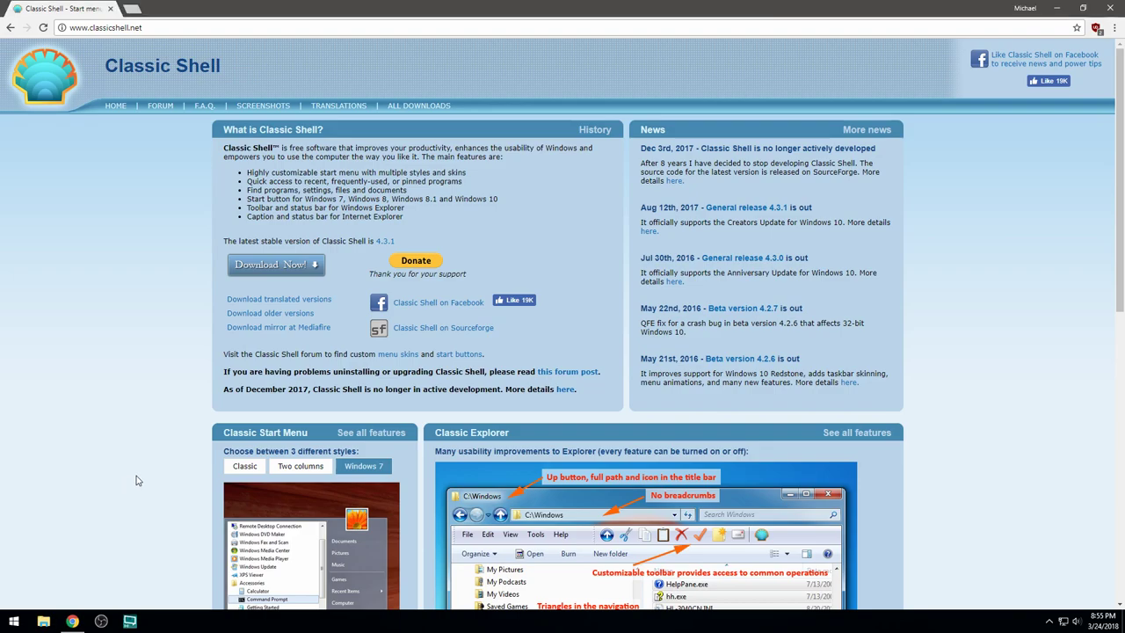
click(1056, 8)
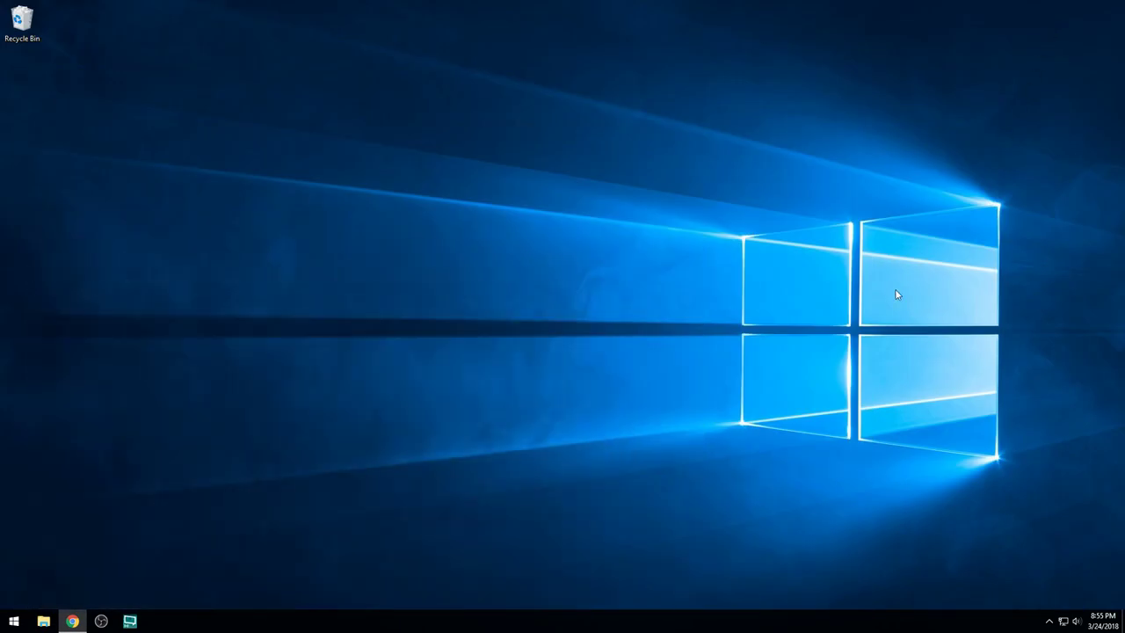
Bring up the desktop context menu and dismiss it.
right_click(460, 383)
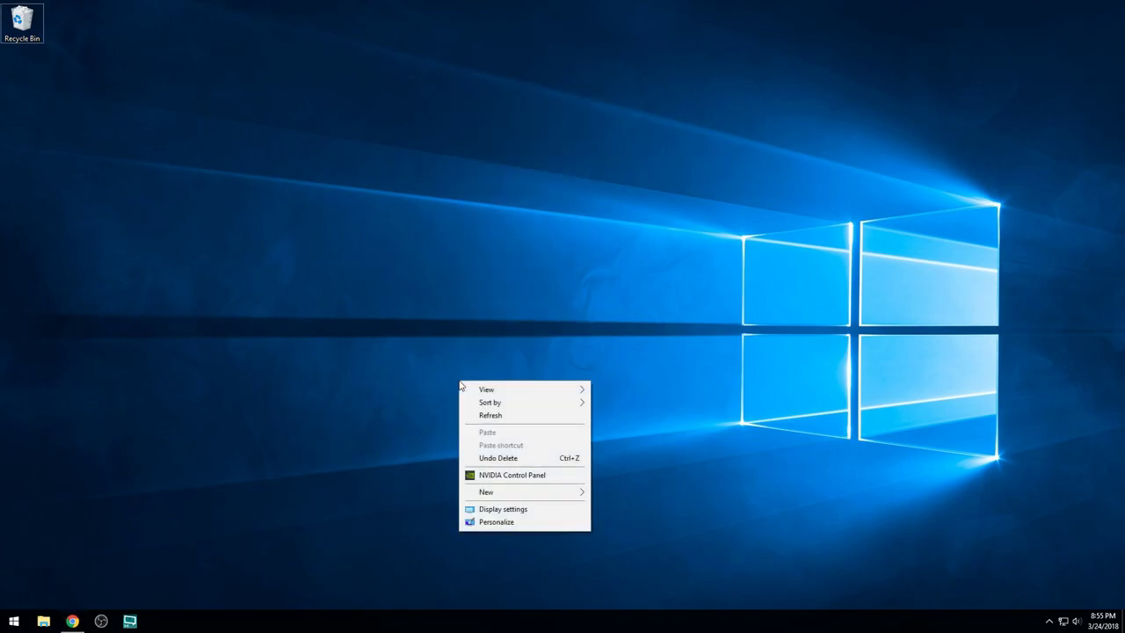
click(397, 383)
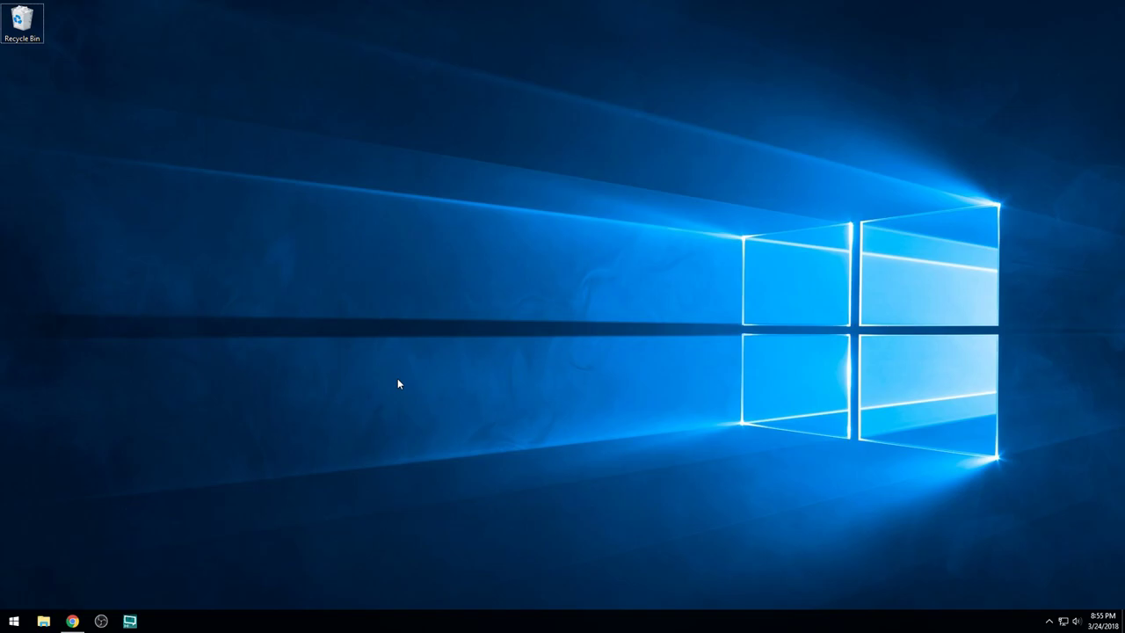
drag(702, 147, 481, 361)
Reopen the Start menu showing MPC-HC x64 among recently added apps.
click(13, 622)
scroll(108, 473, down, 10)
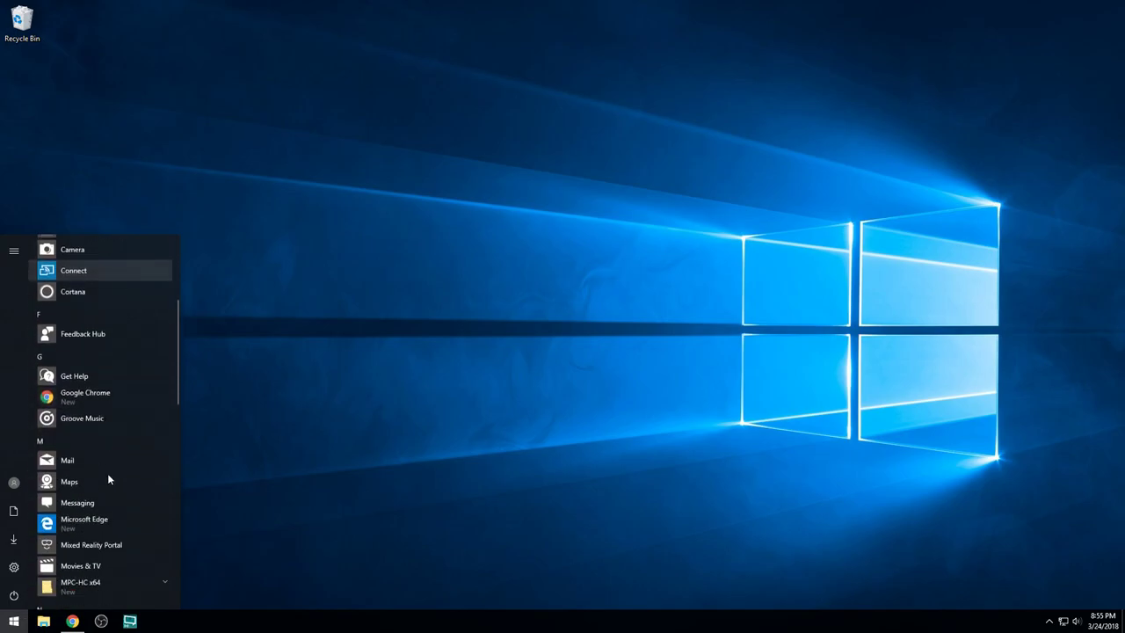
click(333, 448)
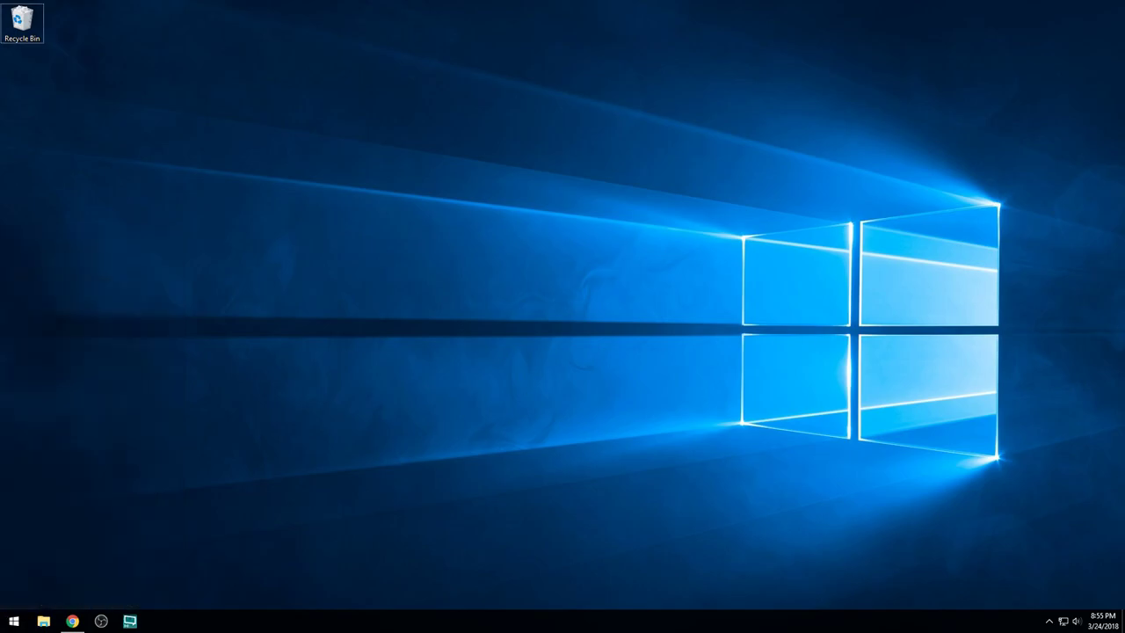
click(13, 622)
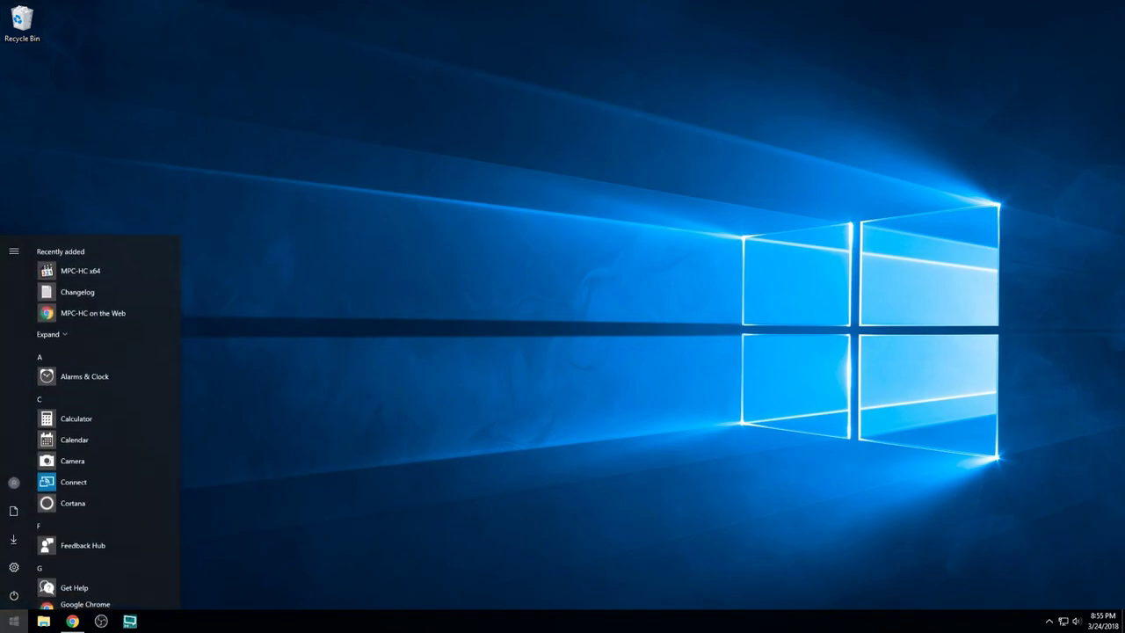